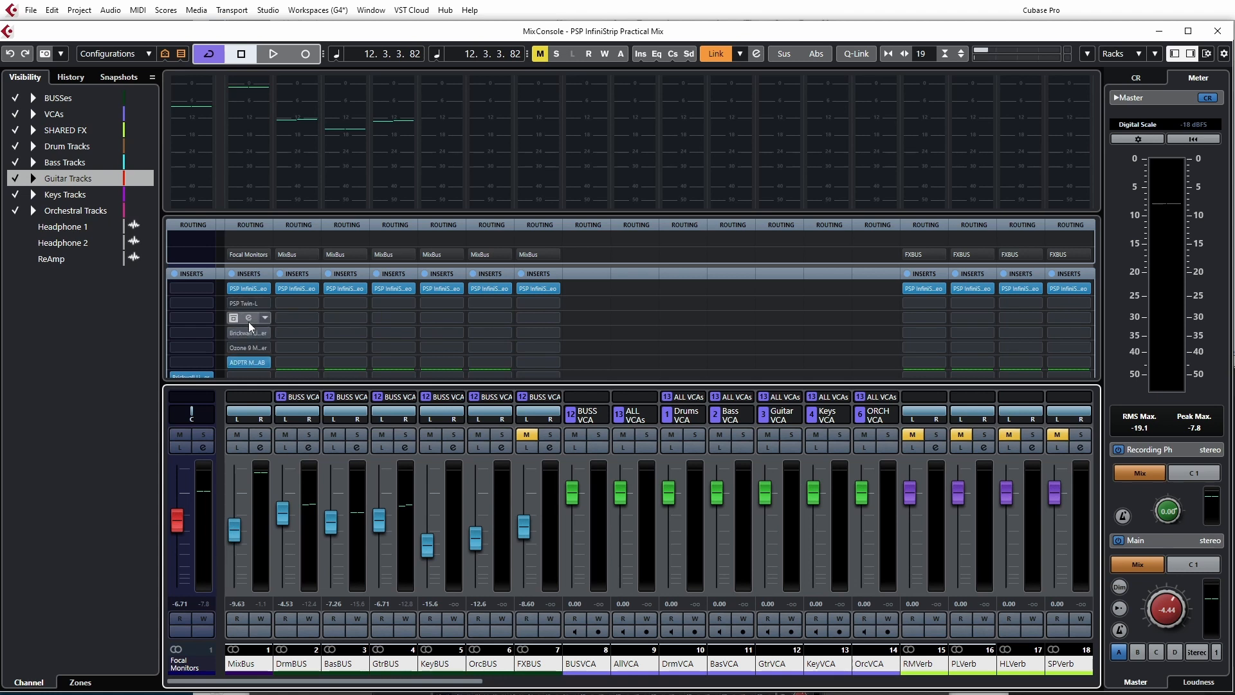
- Open the Limiter insert on the MixBus and take it out of bypass during playback
{"action": "left_click", "coordinate": [248, 322]}
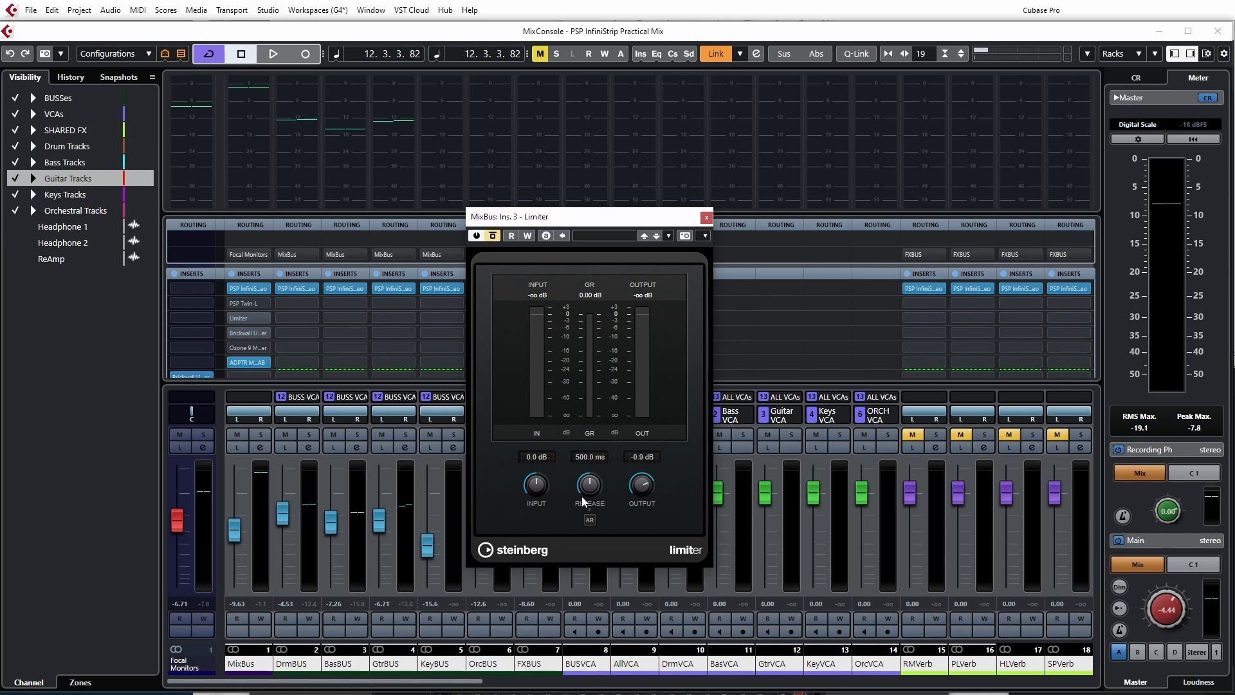
{"action": "left_click", "coordinate": [371, 503]}
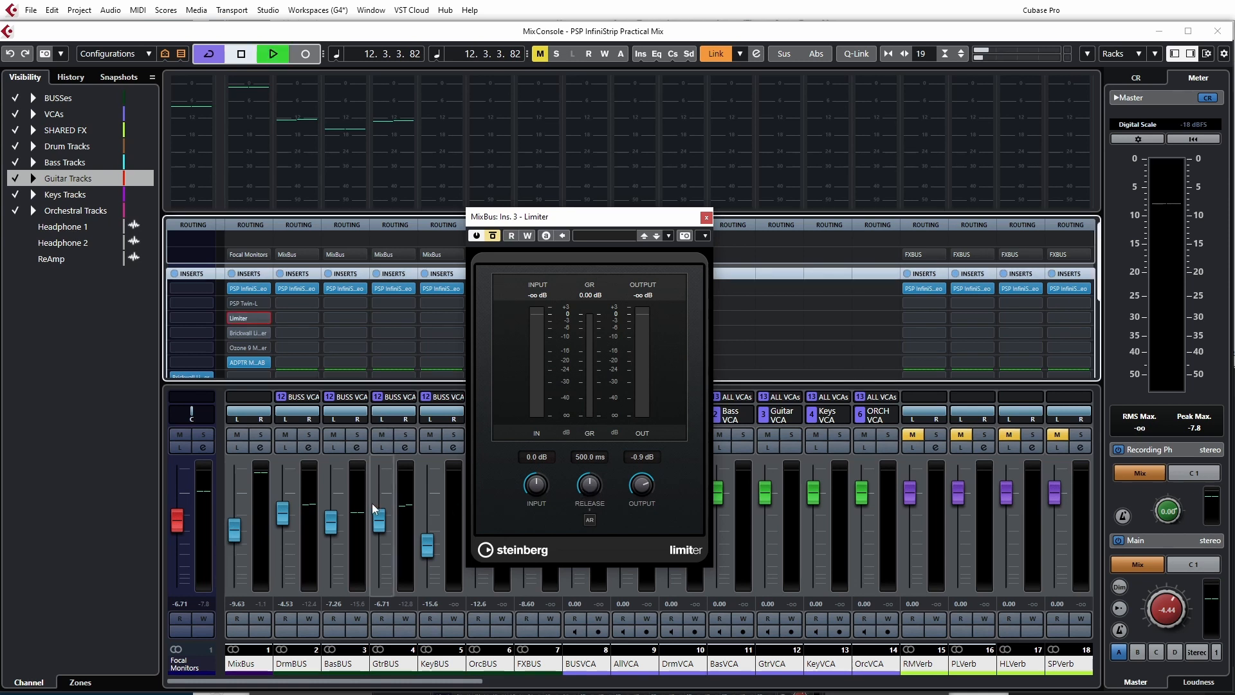
{"action": "key", "text": "space"}
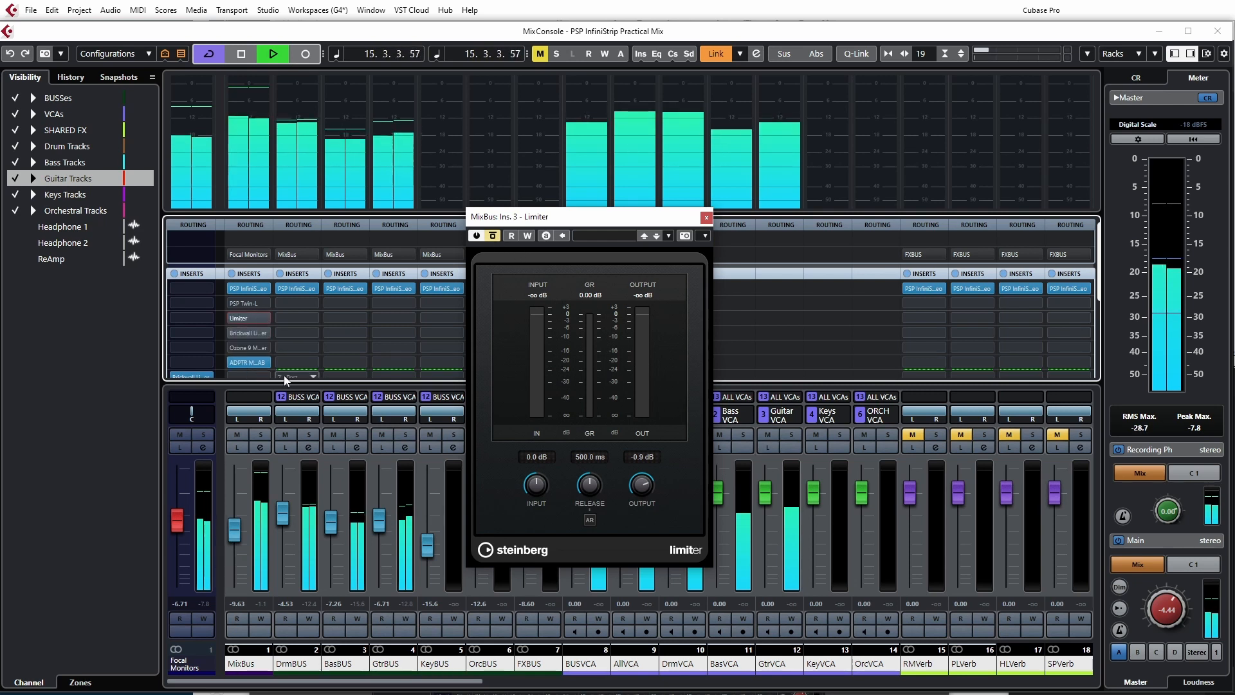
{"action": "left_click", "coordinate": [493, 235]}
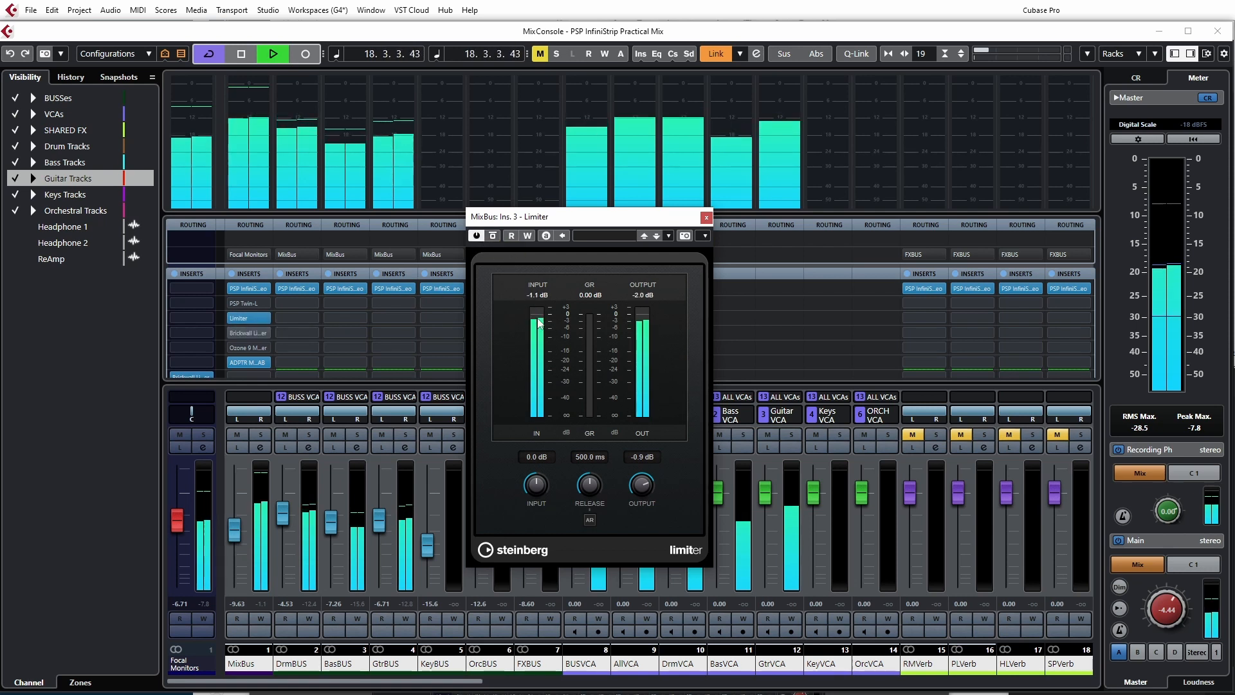
{"action": "key", "text": "space"}
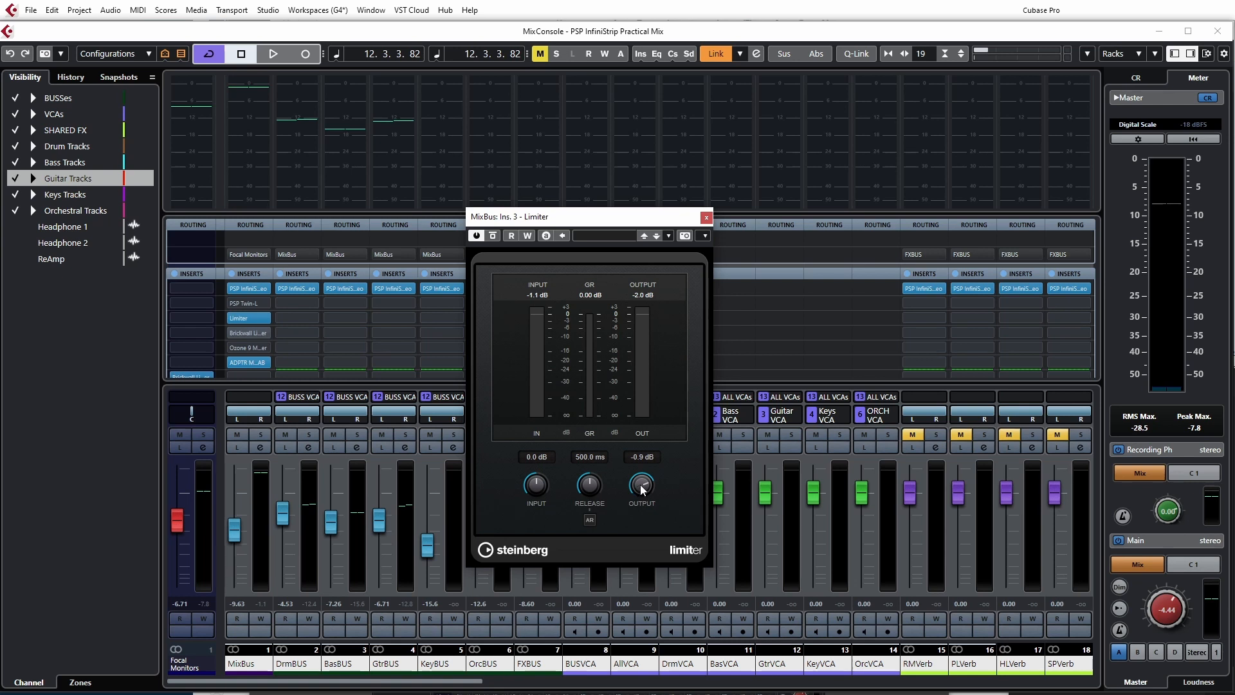
- Set the Limiter output to -1.0 dB and, during playback, try input gains of 4.6 dB and -8.9 dB
{"action": "left_click_drag", "start_coordinate": [641, 486], "coordinate": [642, 490]}
{"action": "key", "text": "space"}
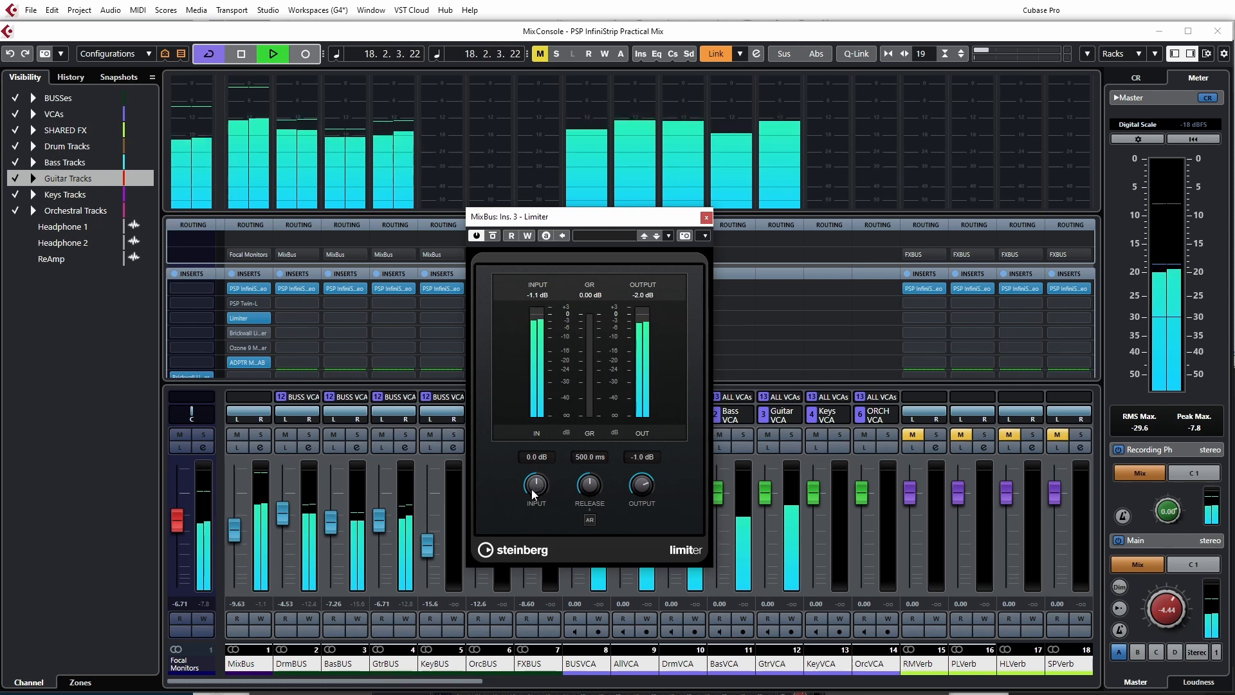
{"action": "left_click_drag", "start_coordinate": [529, 493], "coordinate": [531, 483]}
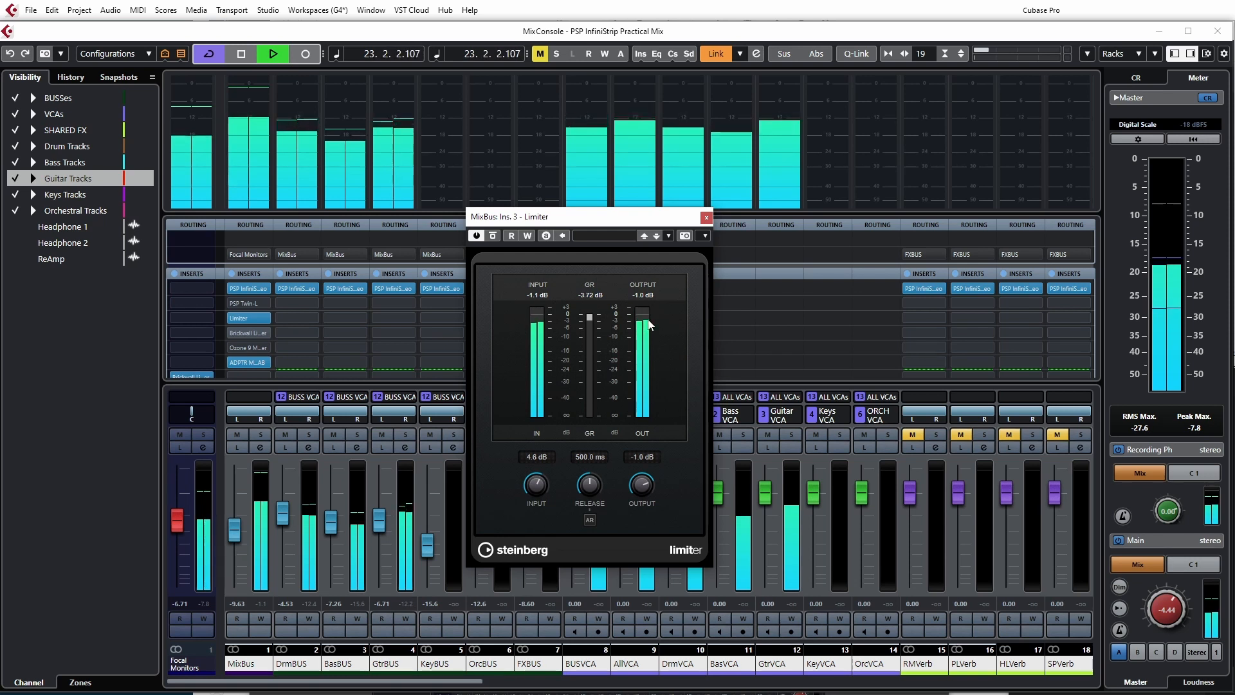
{"action": "mouse_move", "coordinate": [538, 492]}
{"action": "left_mouse_down"}
{"action": "mouse_move", "coordinate": [535, 462]}
{"action": "mouse_move", "coordinate": [523, 483]}
{"action": "mouse_move", "coordinate": [535, 522]}
{"action": "mouse_move", "coordinate": [536, 492]}
{"action": "left_mouse_up"}
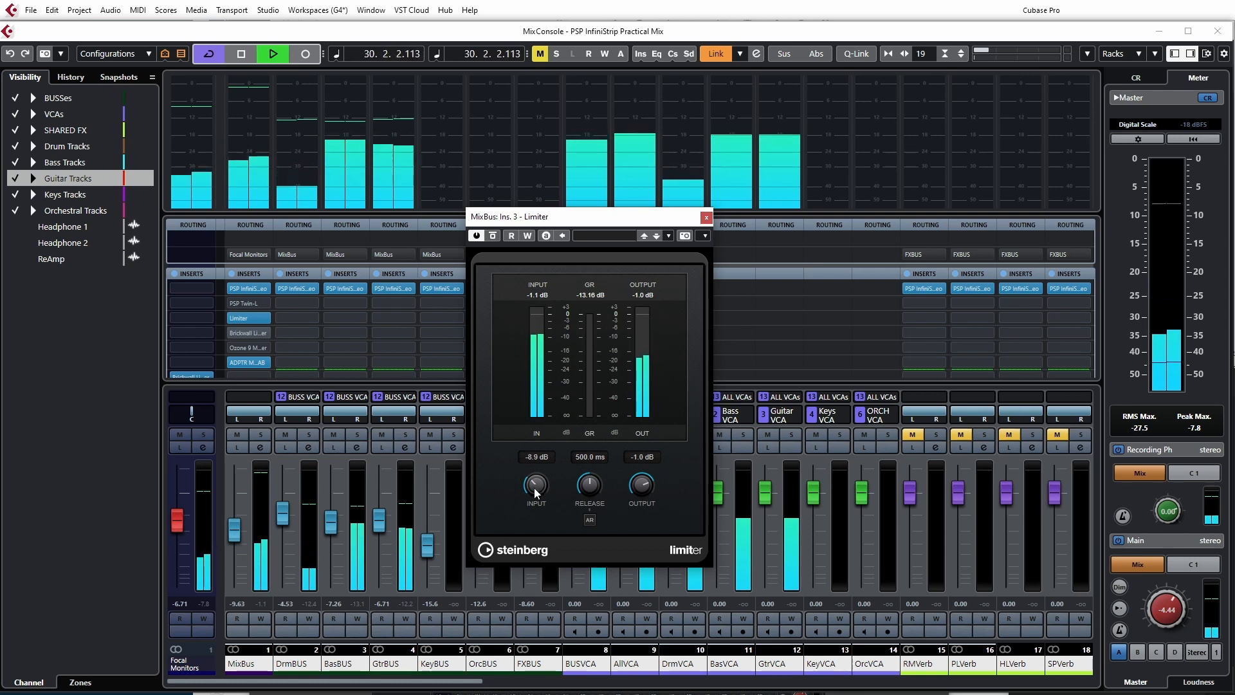
- Raise the MixBus fader to -6.36 dB and set the Limiter input to 3.6 dB, resetting its gain reduction reading before stopping playback
{"action": "left_click_drag", "start_coordinate": [228, 531], "coordinate": [236, 523]}
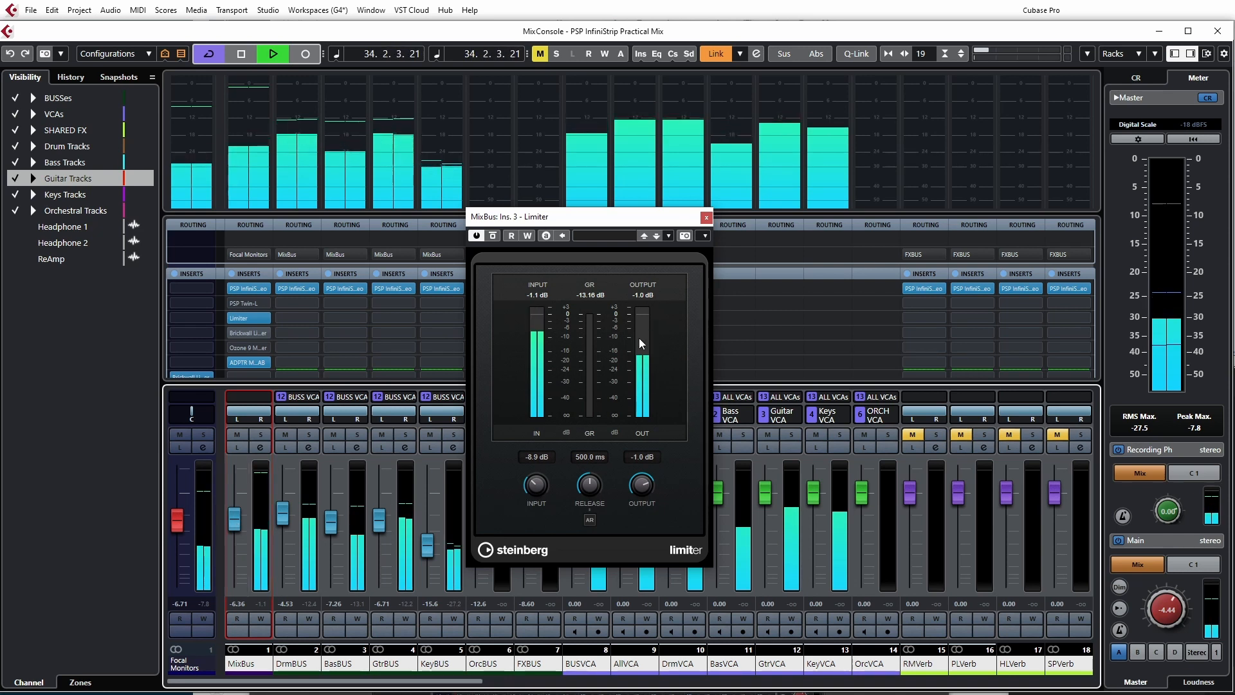
{"action": "left_click_drag", "start_coordinate": [538, 489], "coordinate": [534, 456]}
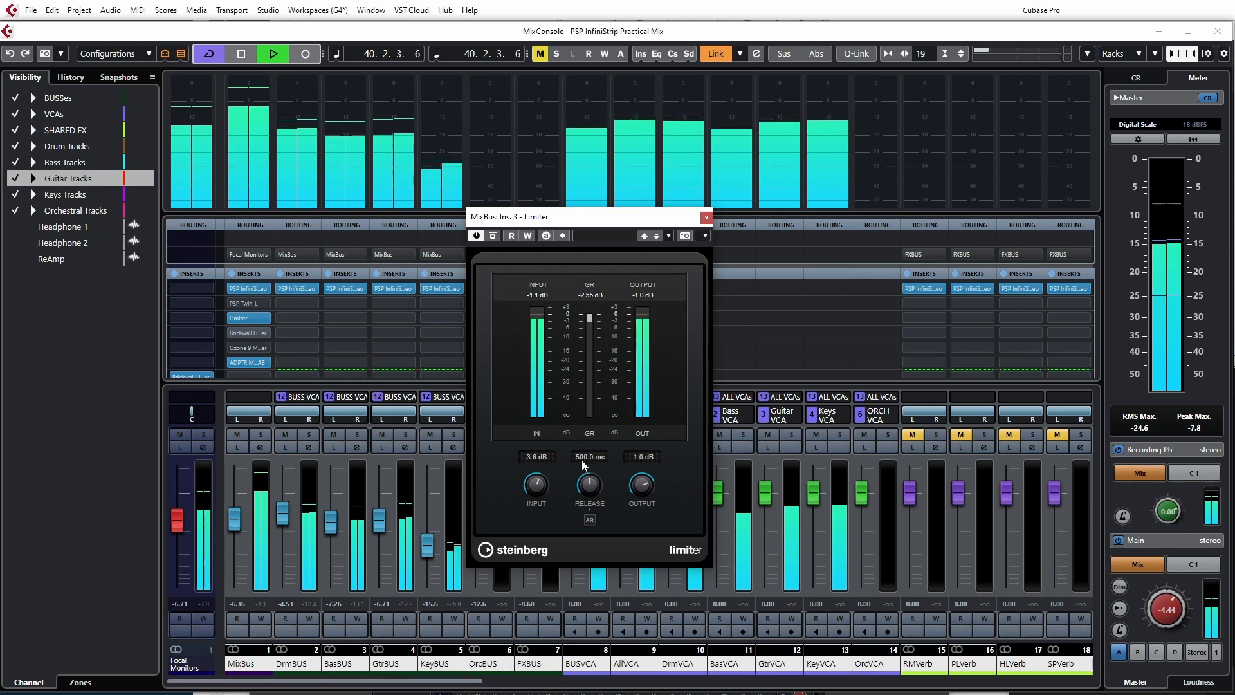
{"action": "left_click", "coordinate": [586, 295]}
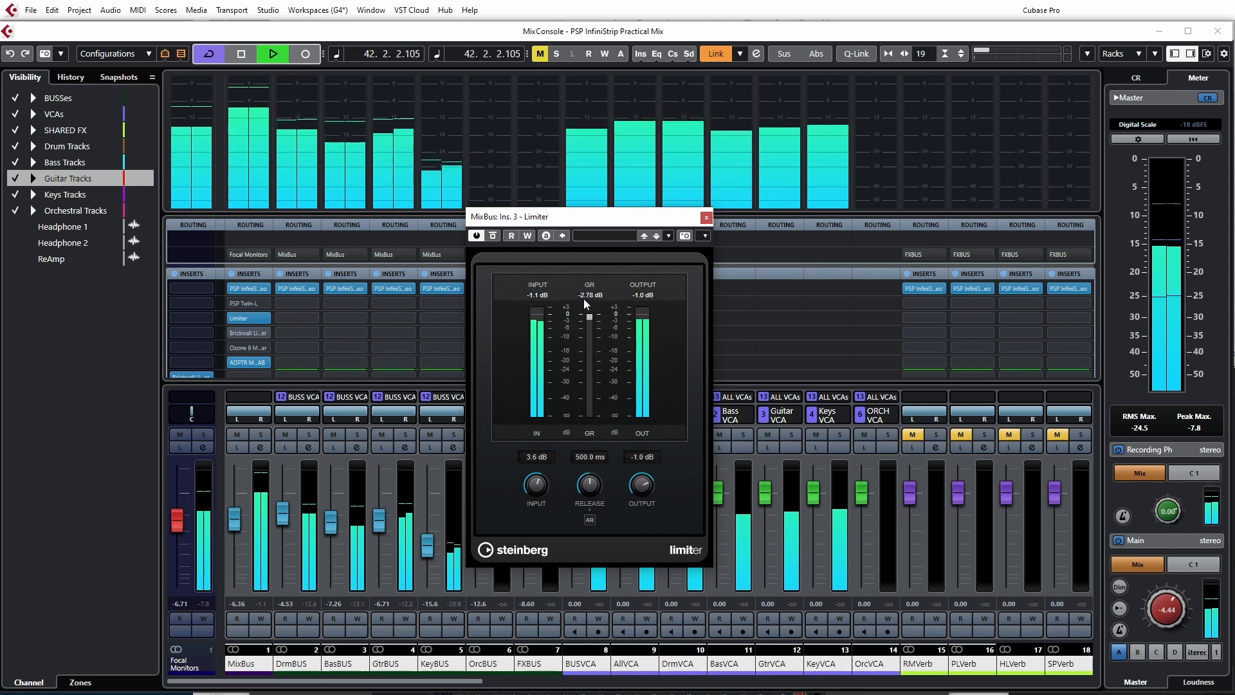
{"action": "key", "text": "space"}
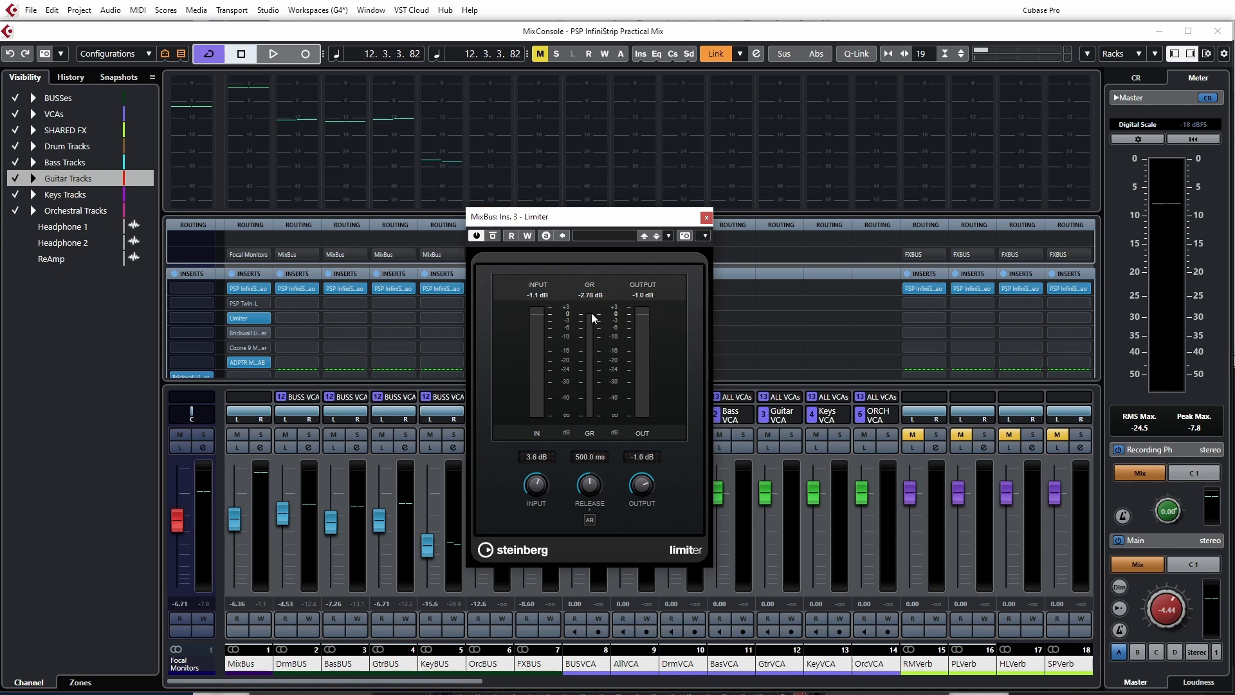
- Restart playback and push the Limiter input up to 24.0 dB, bringing it back down to 10.1 dB
{"action": "key", "text": "space"}
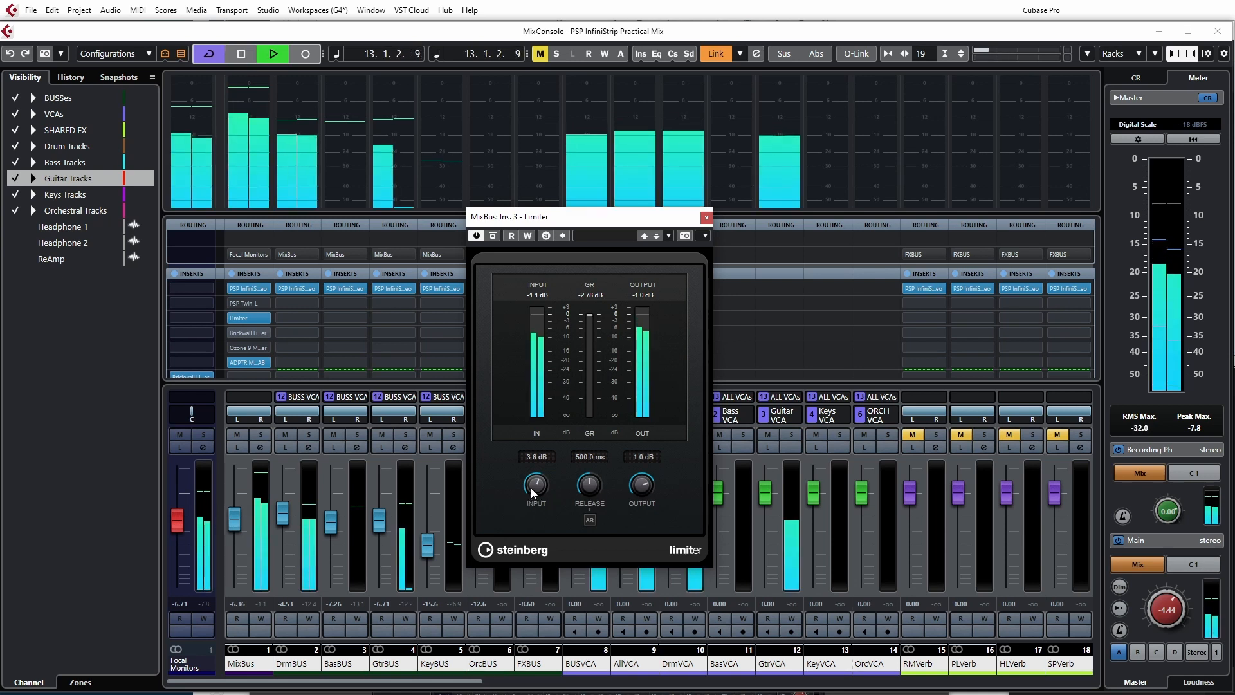
{"action": "left_click_drag", "start_coordinate": [532, 492], "coordinate": [527, 445]}
{"action": "left_click_drag", "start_coordinate": [528, 435], "coordinate": [537, 407]}
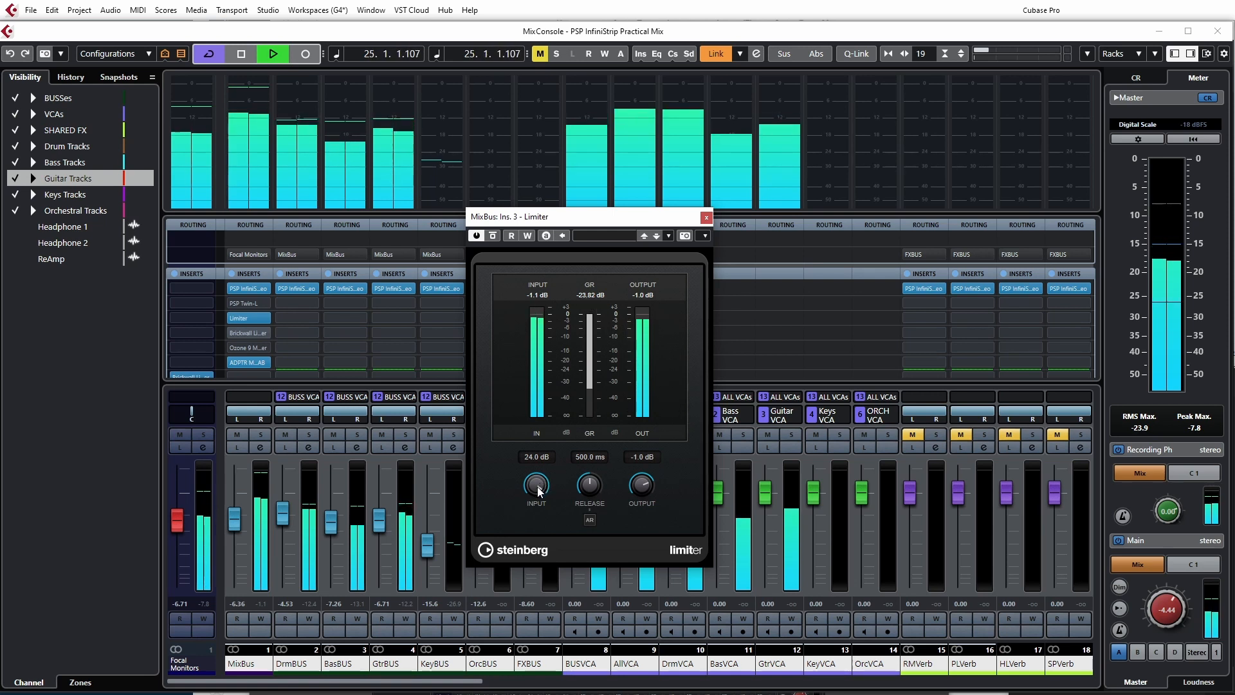
{"action": "left_click_drag", "start_coordinate": [535, 516], "coordinate": [538, 523]}
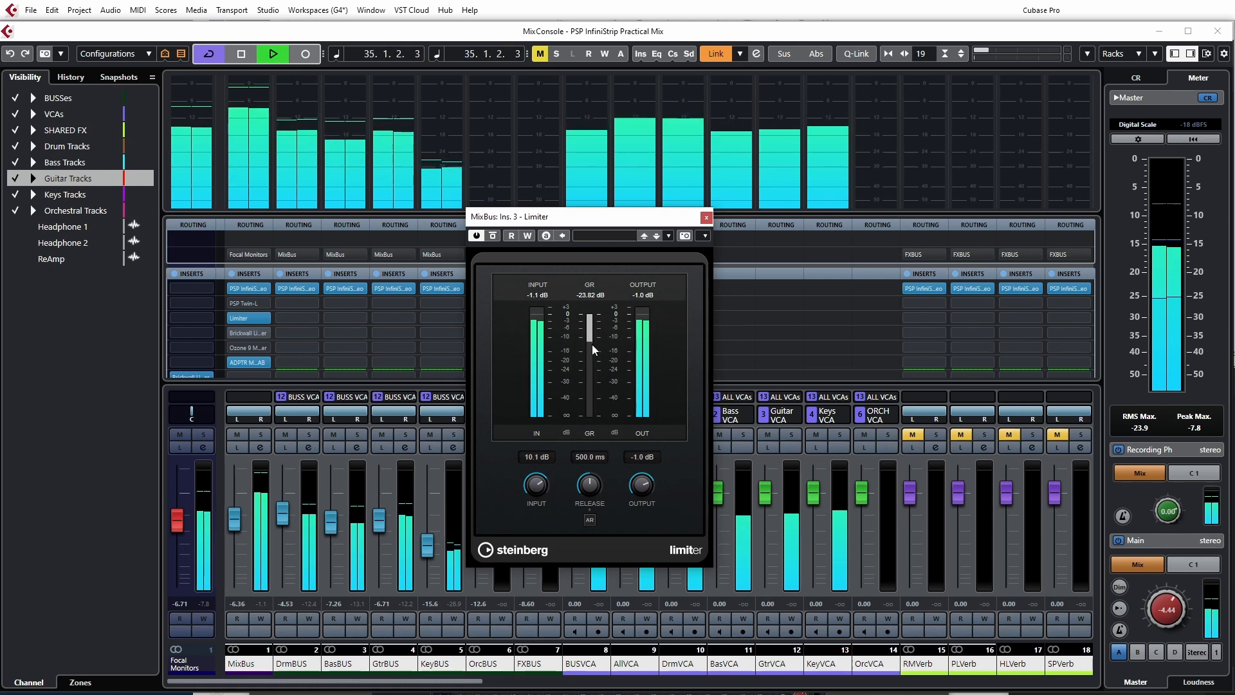
- Compare the Limiter release at 0.1 ms and at 1000.0 ms
{"action": "left_click_drag", "start_coordinate": [591, 484], "coordinate": [589, 550]}
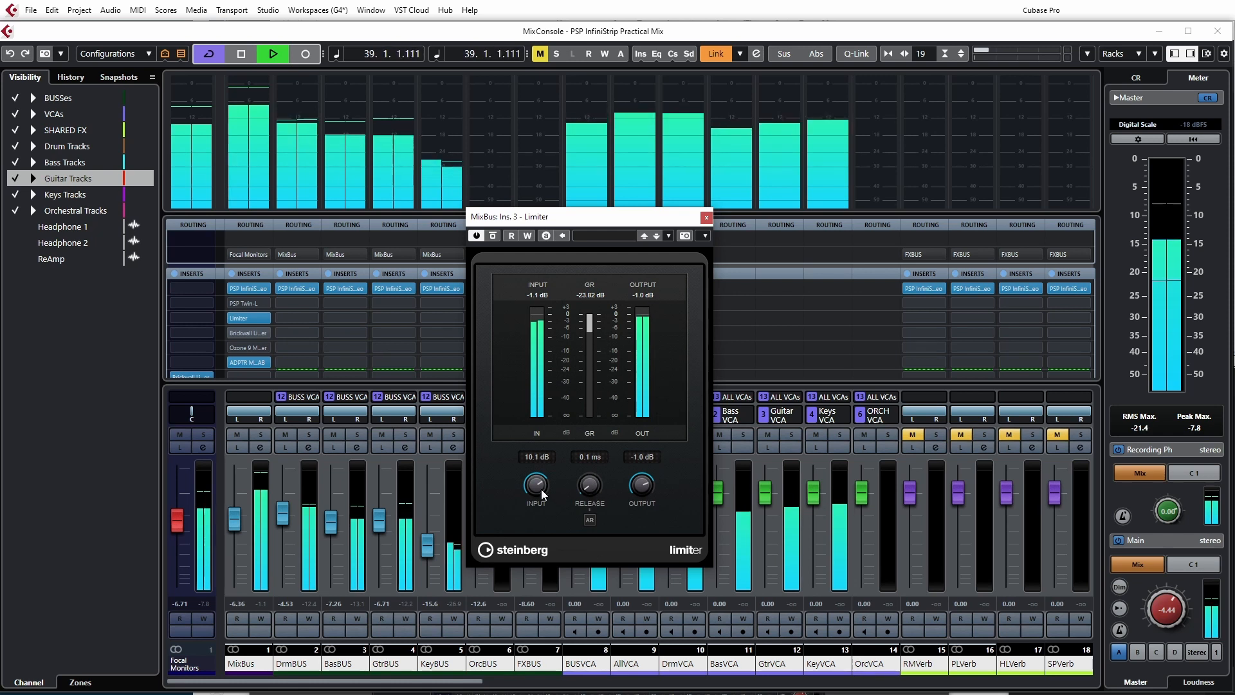
{"action": "left_click_drag", "start_coordinate": [588, 489], "coordinate": [593, 485]}
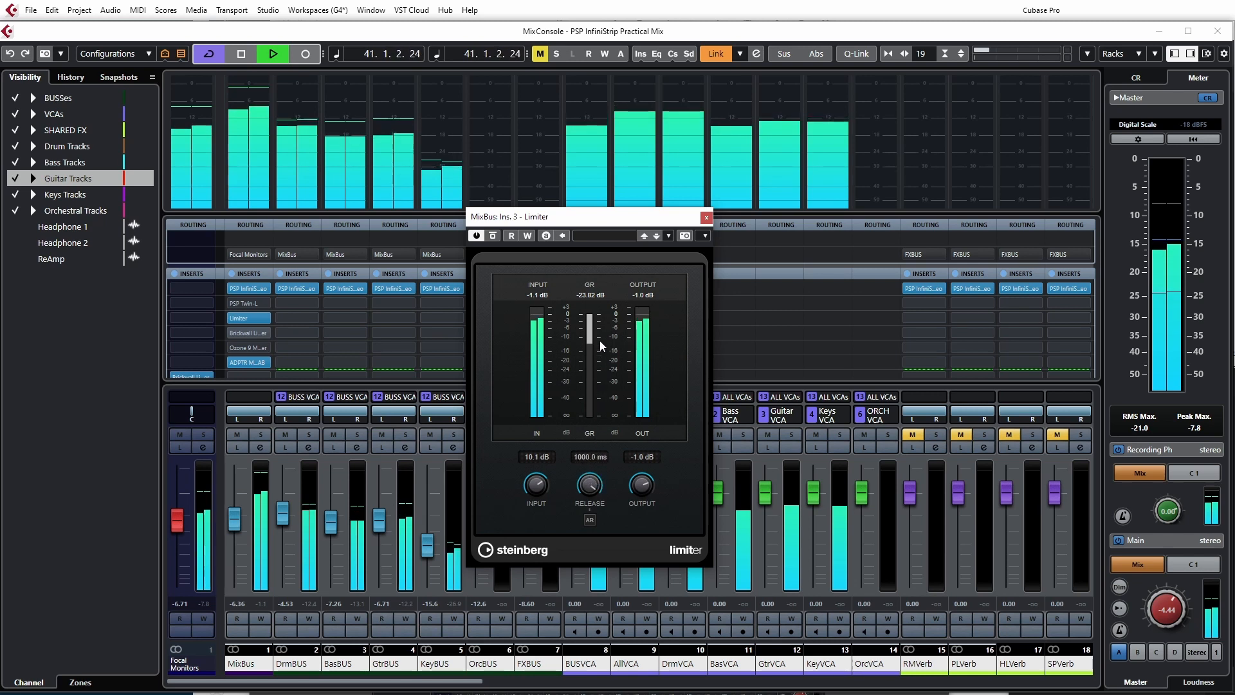
- Lower the Limiter input to 5.5 dB and reset the gain reduction reading before stopping playback
{"action": "mouse_move", "coordinate": [527, 487]}
{"action": "left_mouse_down"}
{"action": "mouse_move", "coordinate": [532, 466]}
{"action": "mouse_move", "coordinate": [532, 502]}
{"action": "left_mouse_up"}
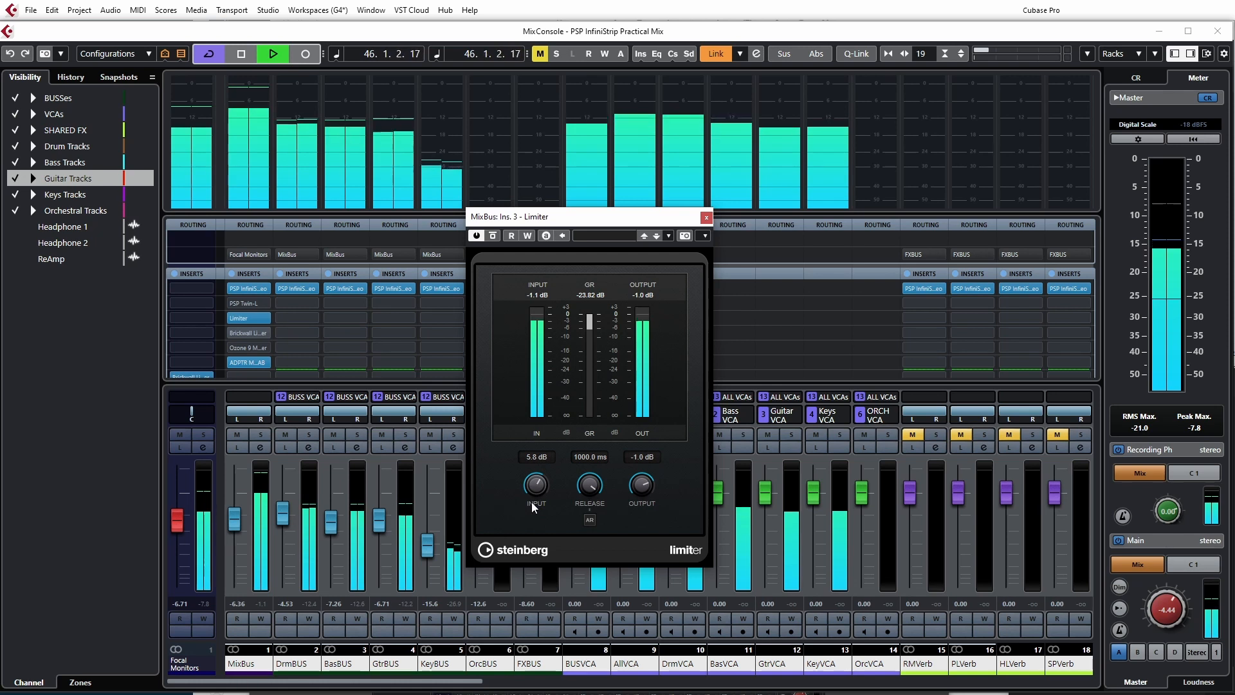
{"action": "left_click", "coordinate": [588, 296]}
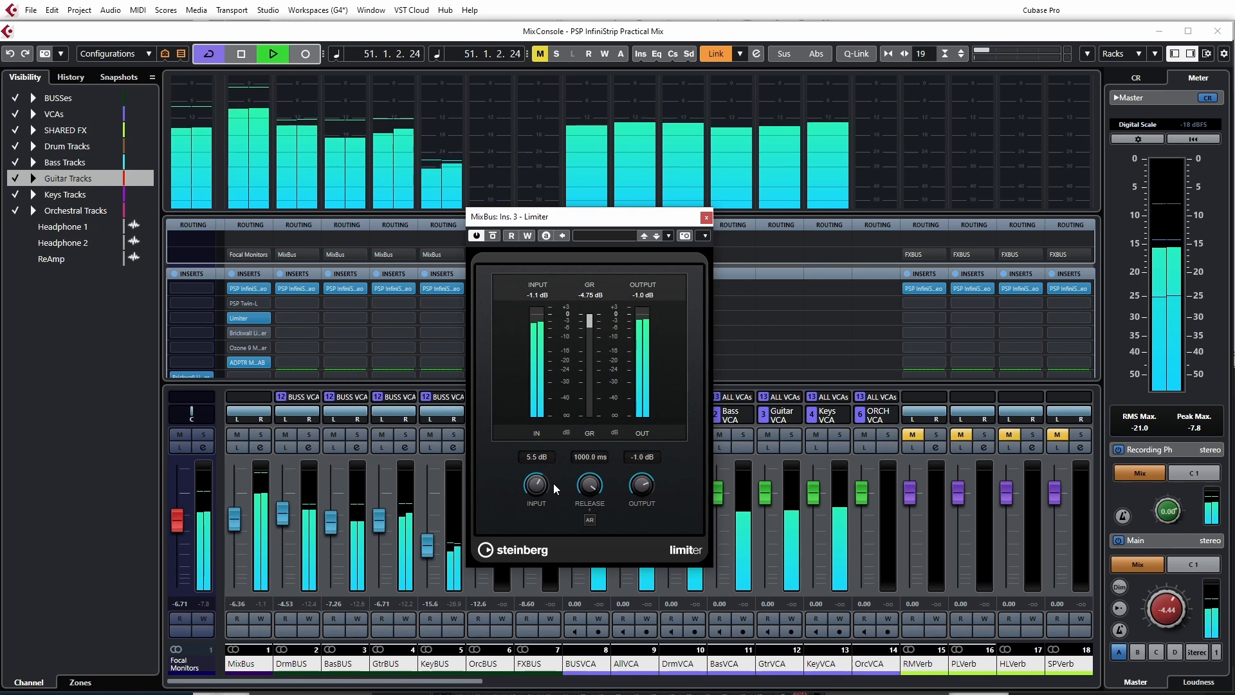
{"action": "key", "text": "space"}
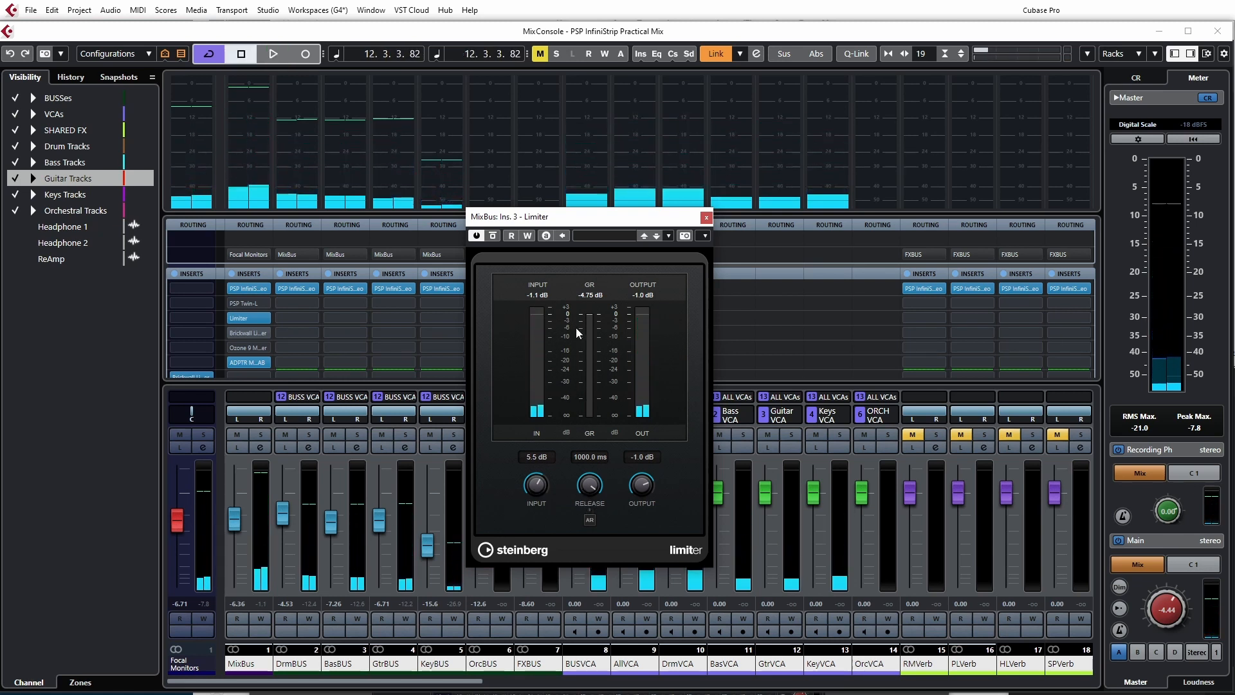
- During playback, set the Limiter release to 0.1 ms and reduce its input to 0.5 dB
{"action": "key", "text": "space"}
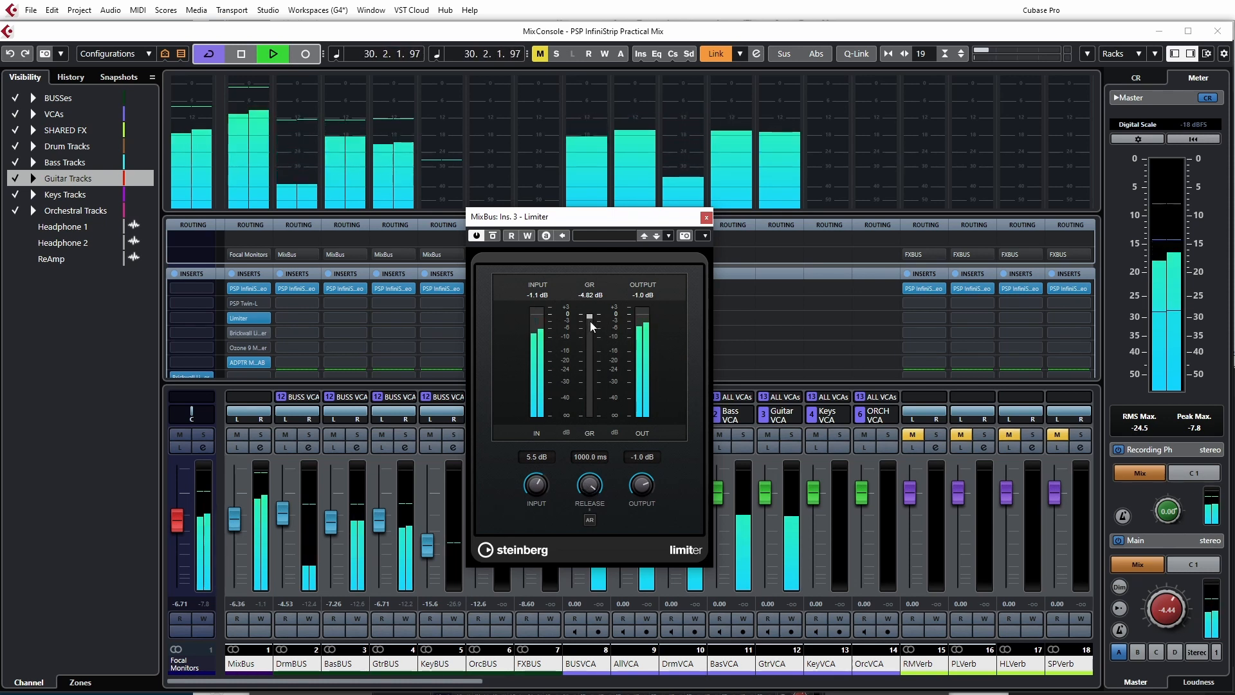
{"action": "left_click_drag", "start_coordinate": [588, 484], "coordinate": [594, 621]}
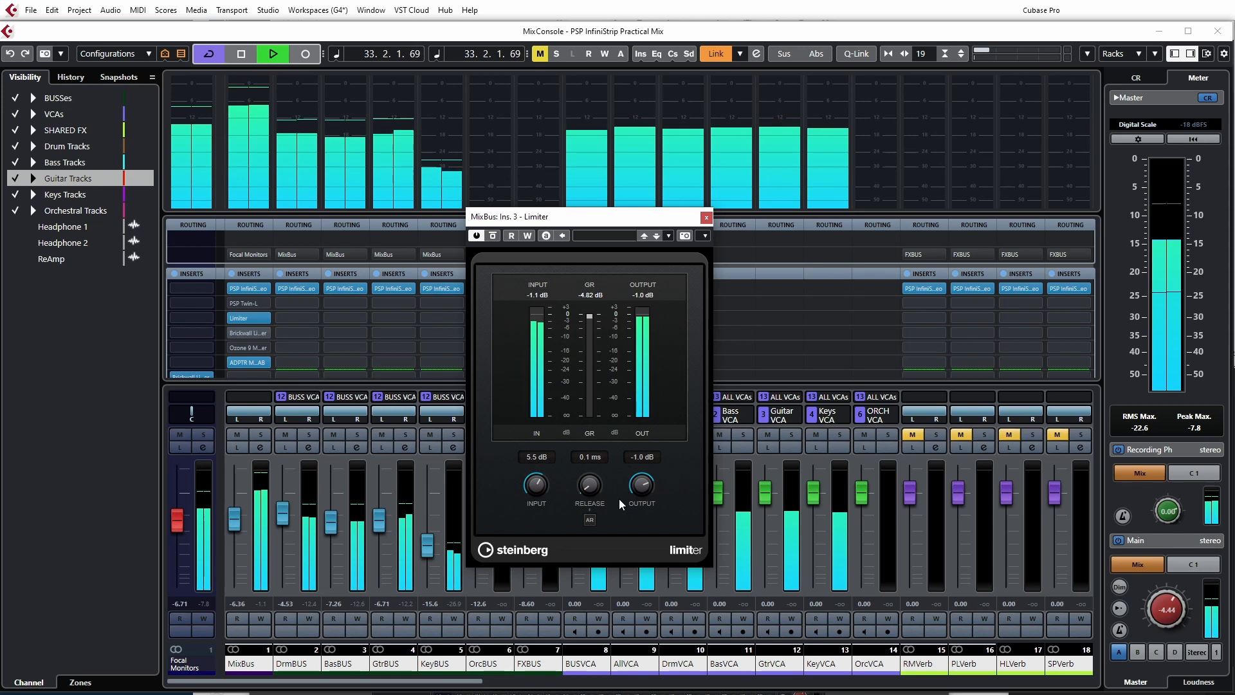
{"action": "left_click_drag", "start_coordinate": [543, 485], "coordinate": [542, 491]}
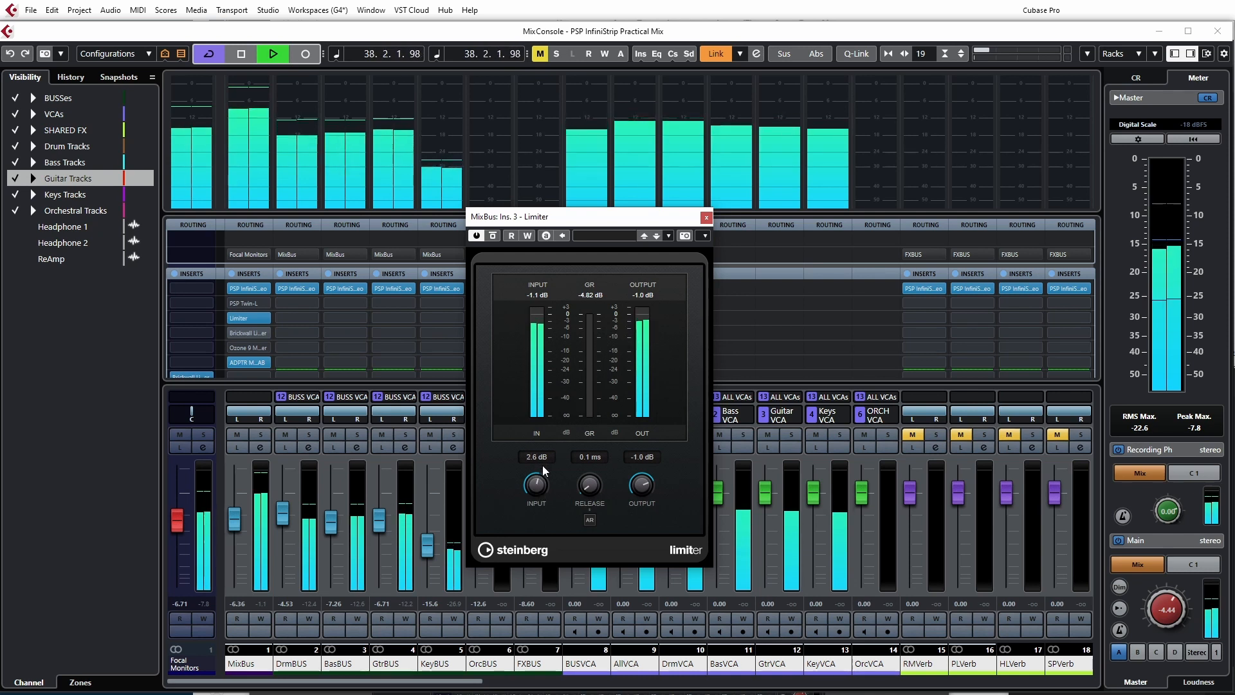
{"action": "mouse_move", "coordinate": [539, 490]}
{"action": "left_mouse_down"}
{"action": "mouse_move", "coordinate": [538, 468]}
{"action": "mouse_move", "coordinate": [535, 493]}
{"action": "left_mouse_up"}
{"action": "key", "text": "space"}
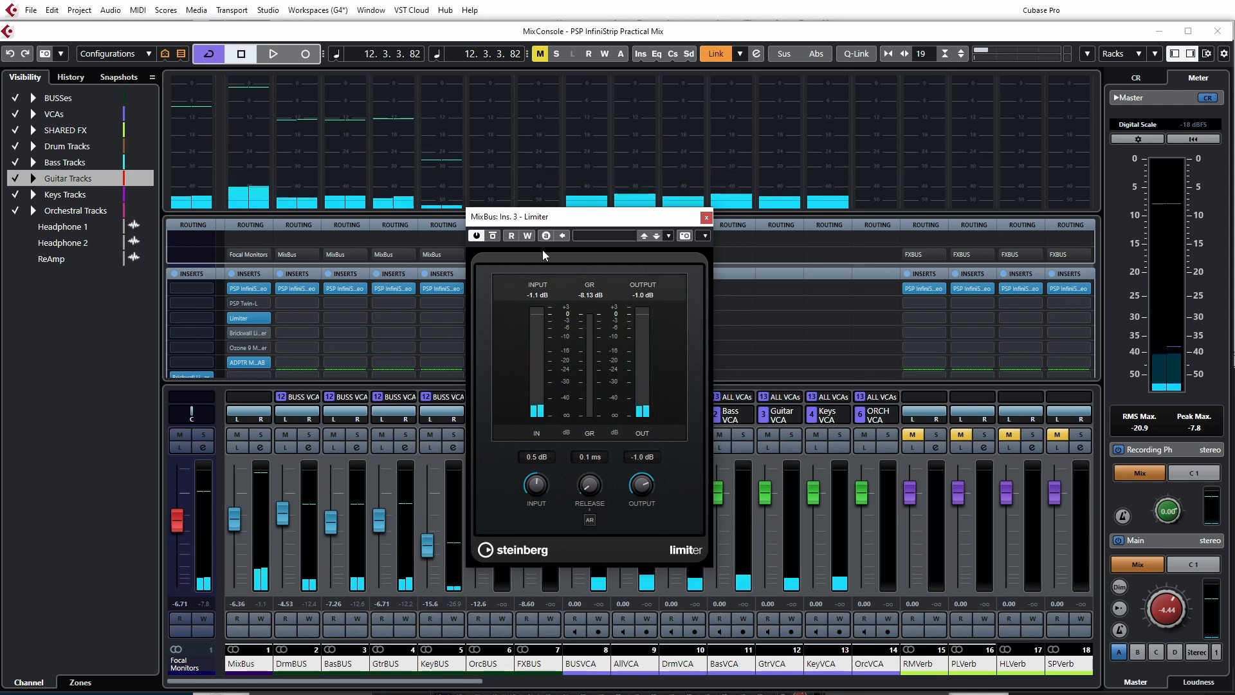
- Close and bypass the MixBus Limiter, and activate and open the Brickwall Limiter in the following insert slot
{"action": "left_click", "coordinate": [706, 217]}
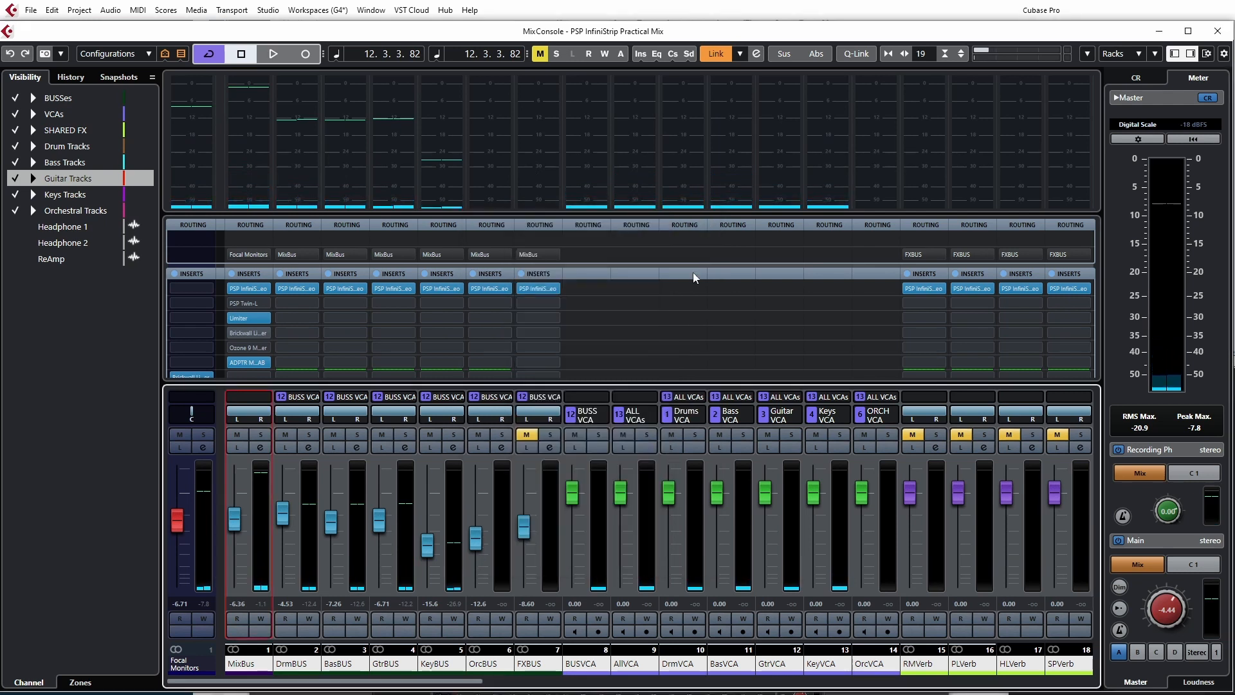
{"action": "left_click", "coordinate": [234, 318]}
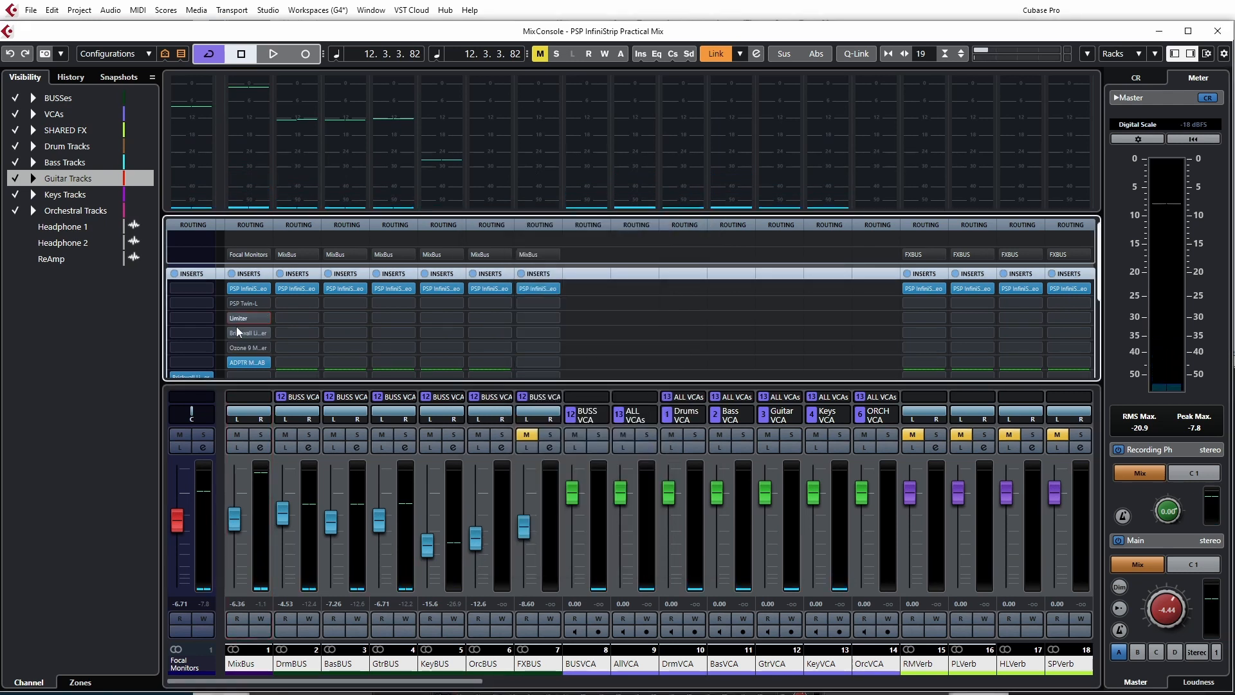
{"action": "mouse_move", "coordinate": [236, 334]}
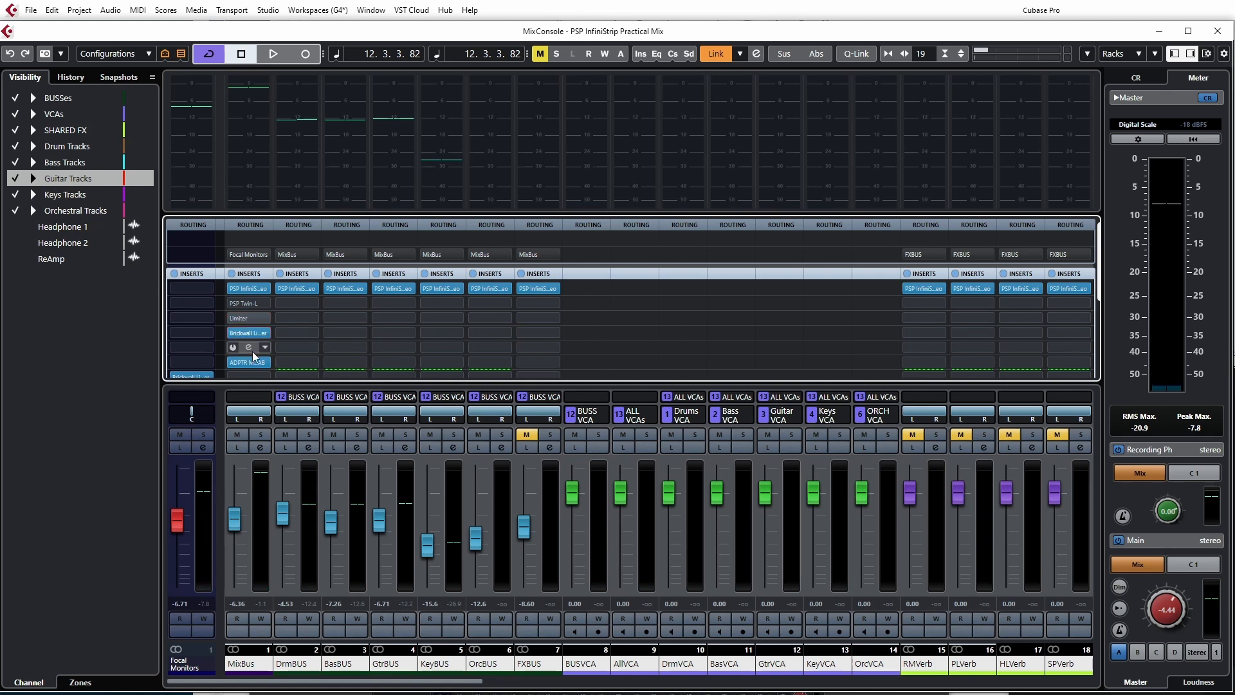
{"action": "left_click", "coordinate": [248, 333]}
{"action": "left_click_drag", "start_coordinate": [651, 263], "coordinate": [609, 272]}
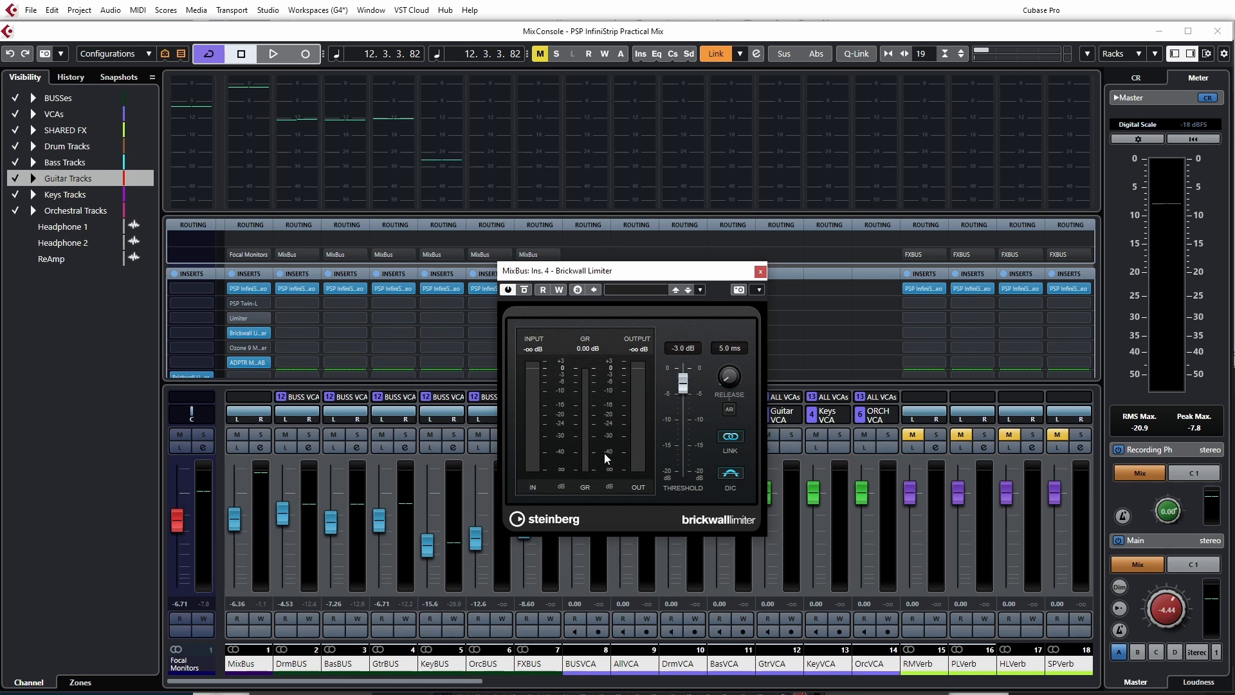
- During playback, set the Brickwall Limiter threshold to -0.9 dB and the MixBus fader to -6.18 dB
{"action": "key", "text": "space"}
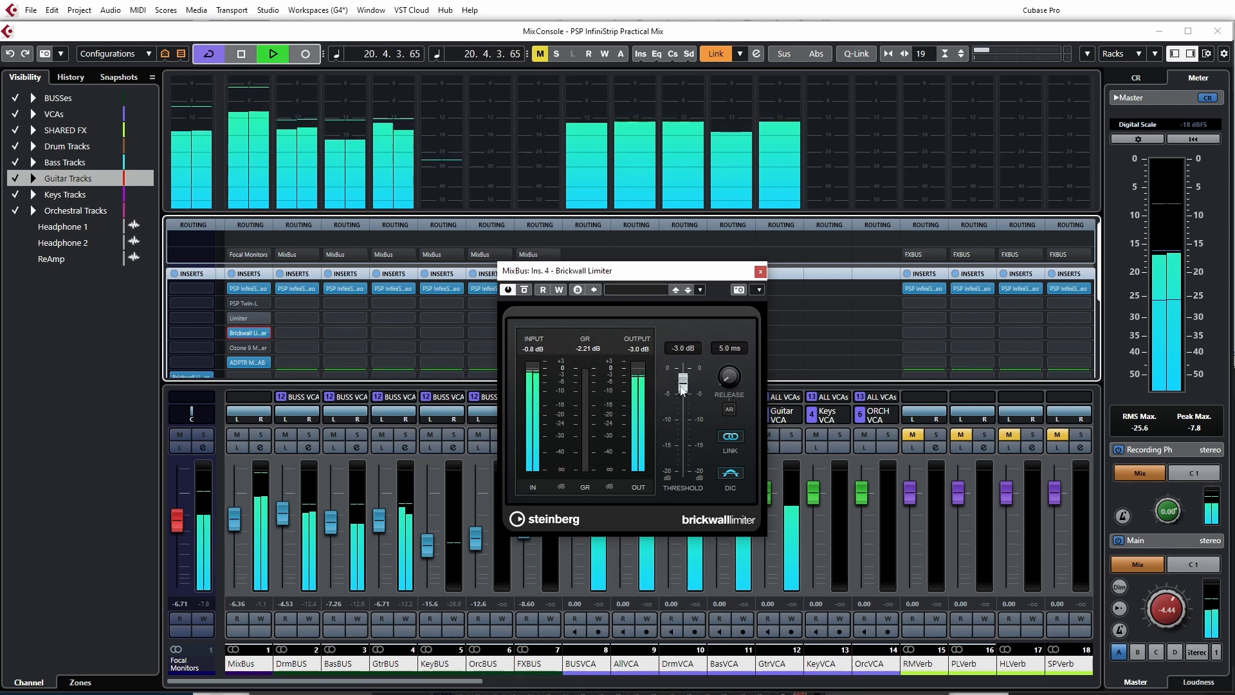
{"action": "left_click_drag", "start_coordinate": [682, 388], "coordinate": [683, 378]}
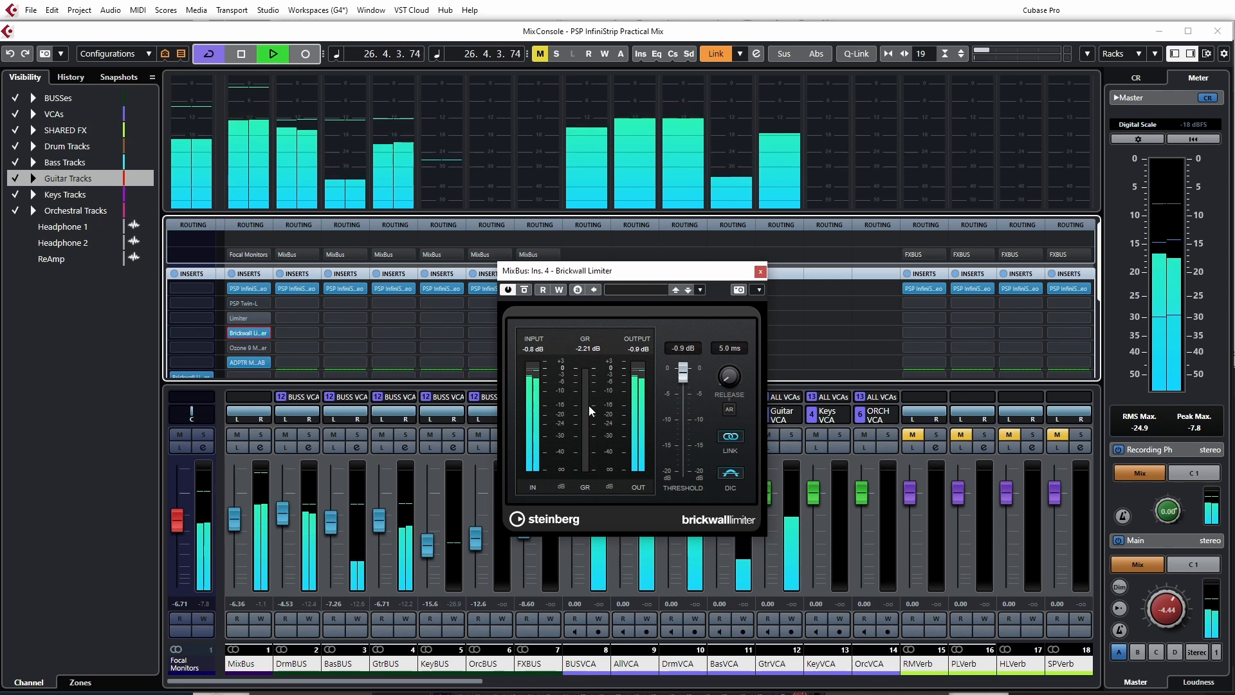
{"action": "mouse_move", "coordinate": [234, 518]}
{"action": "left_mouse_down"}
{"action": "mouse_move", "coordinate": [234, 537]}
{"action": "mouse_move", "coordinate": [238, 519]}
{"action": "left_mouse_up"}
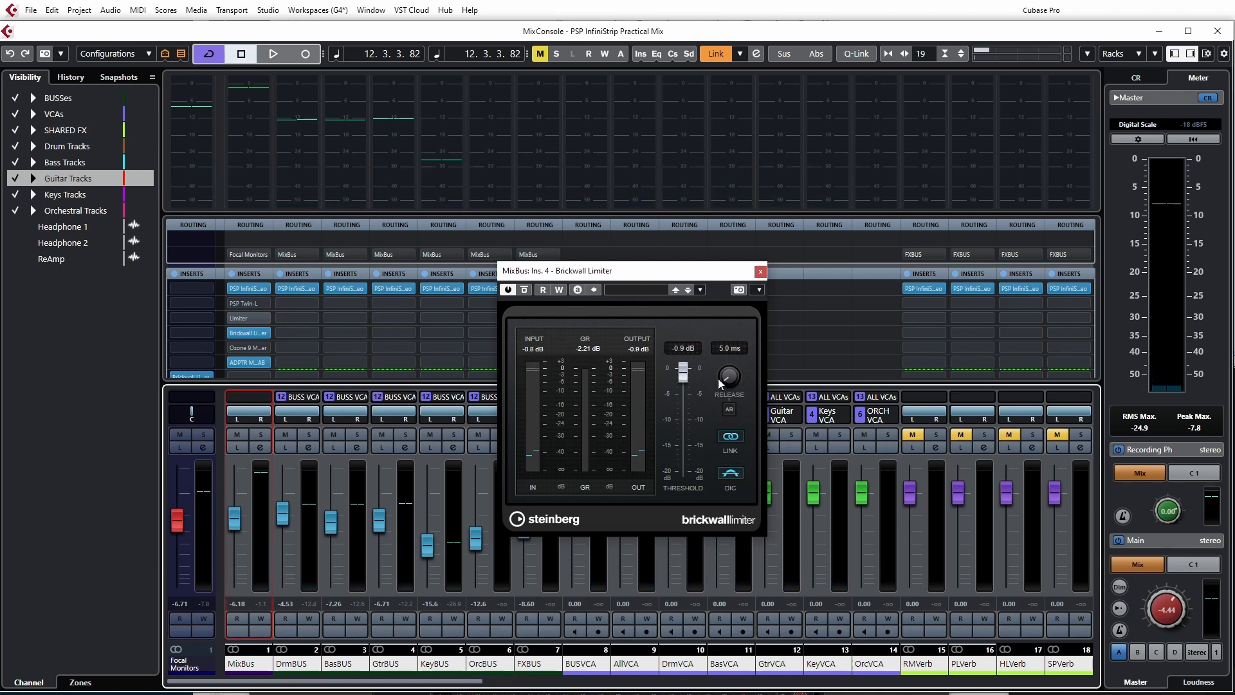
- Move the Brickwall Limiter window clear of the faders and select the channels from DrmBUS through FXBUS
{"action": "left_click_drag", "start_coordinate": [625, 271], "coordinate": [649, 288]}
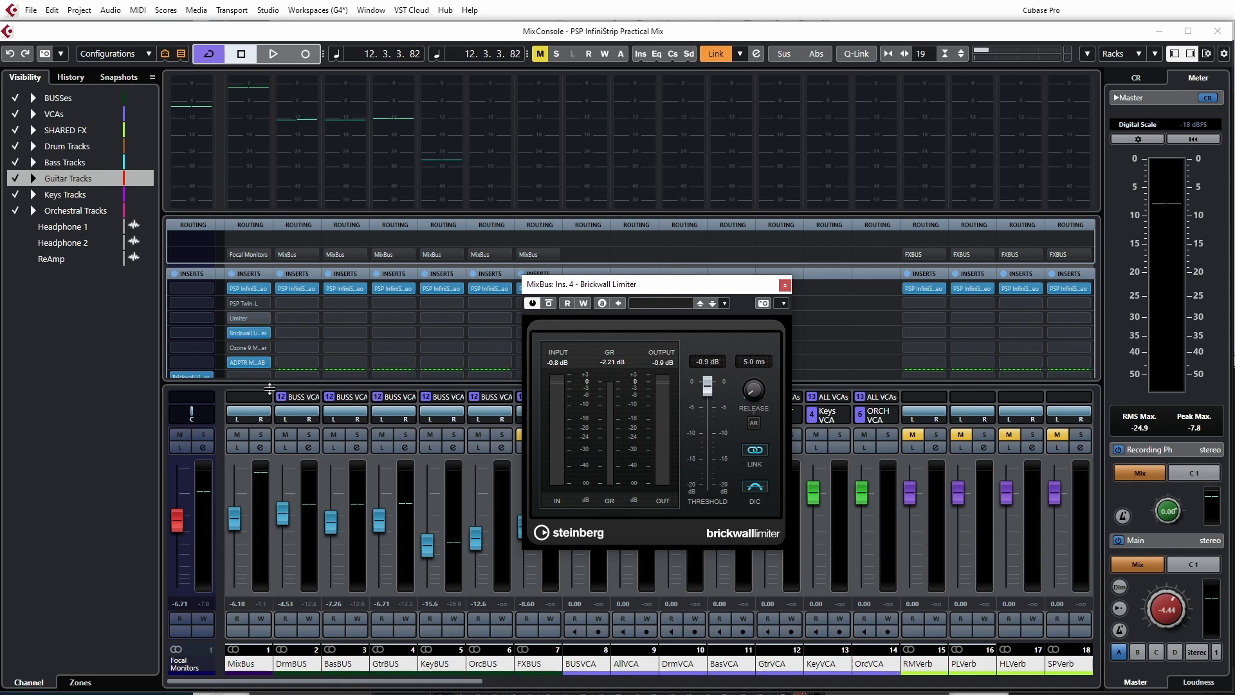
{"action": "left_click_drag", "start_coordinate": [655, 291], "coordinate": [551, 118]}
{"action": "left_click", "coordinate": [298, 663]}
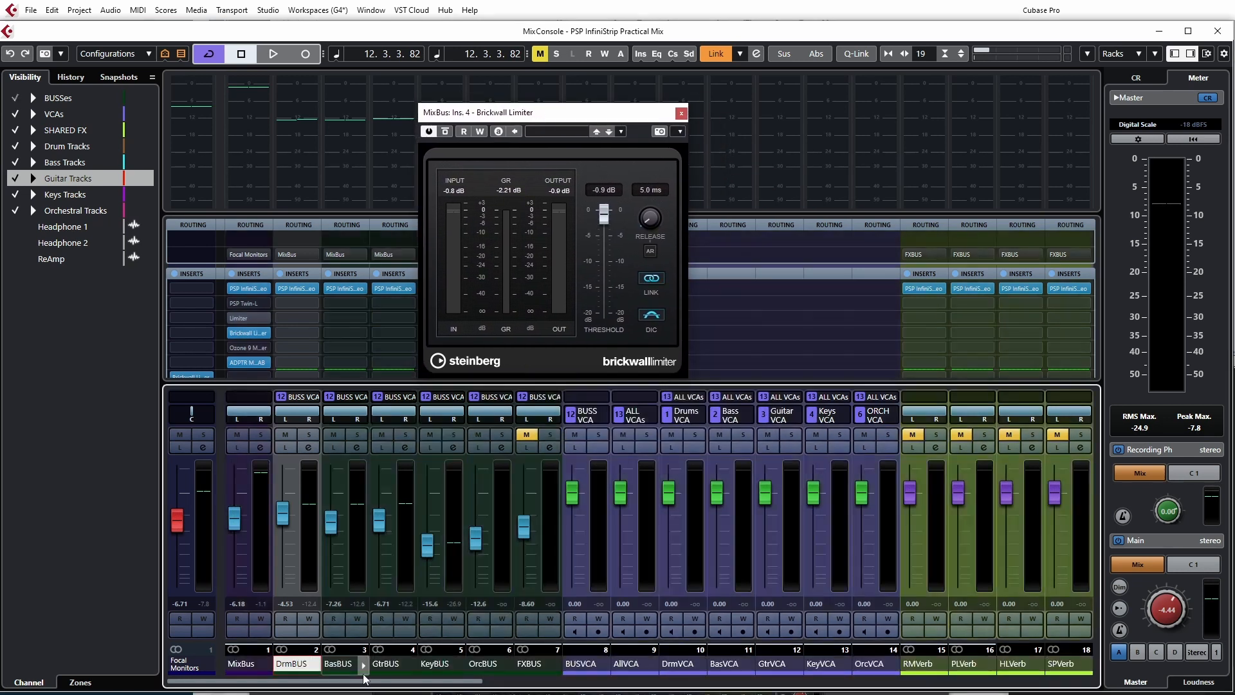
{"action": "left_click", "coordinate": [533, 669], "text": "shift"}
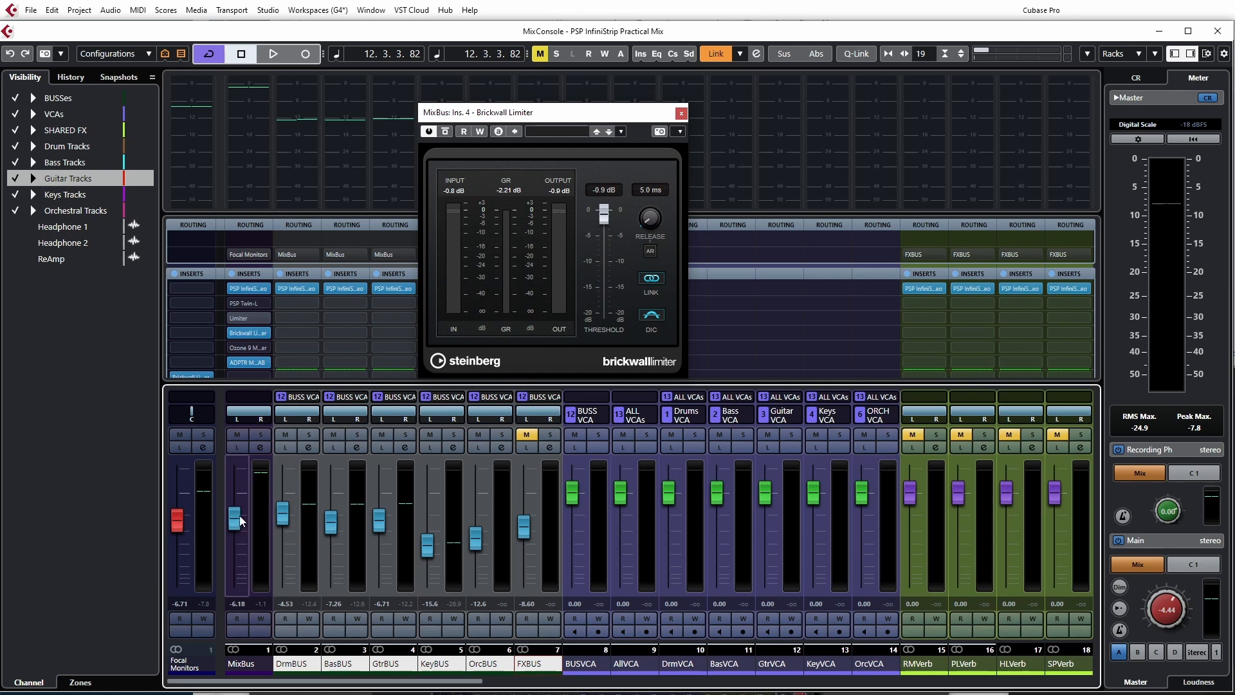
{"action": "left_click", "coordinate": [510, 192]}
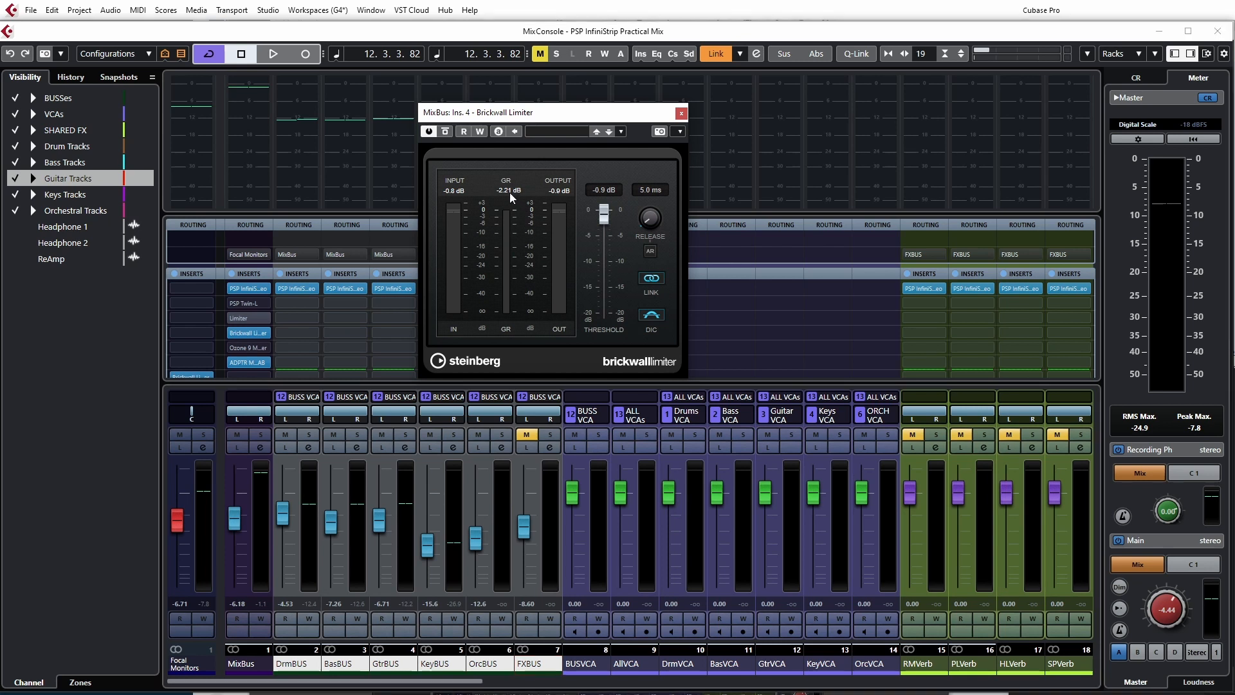
- During playback, lower the faders of the selected bus channels together, bringing DrmBUS to -6.01 dB
{"action": "left_click", "coordinate": [562, 388]}
{"action": "key", "text": "space"}
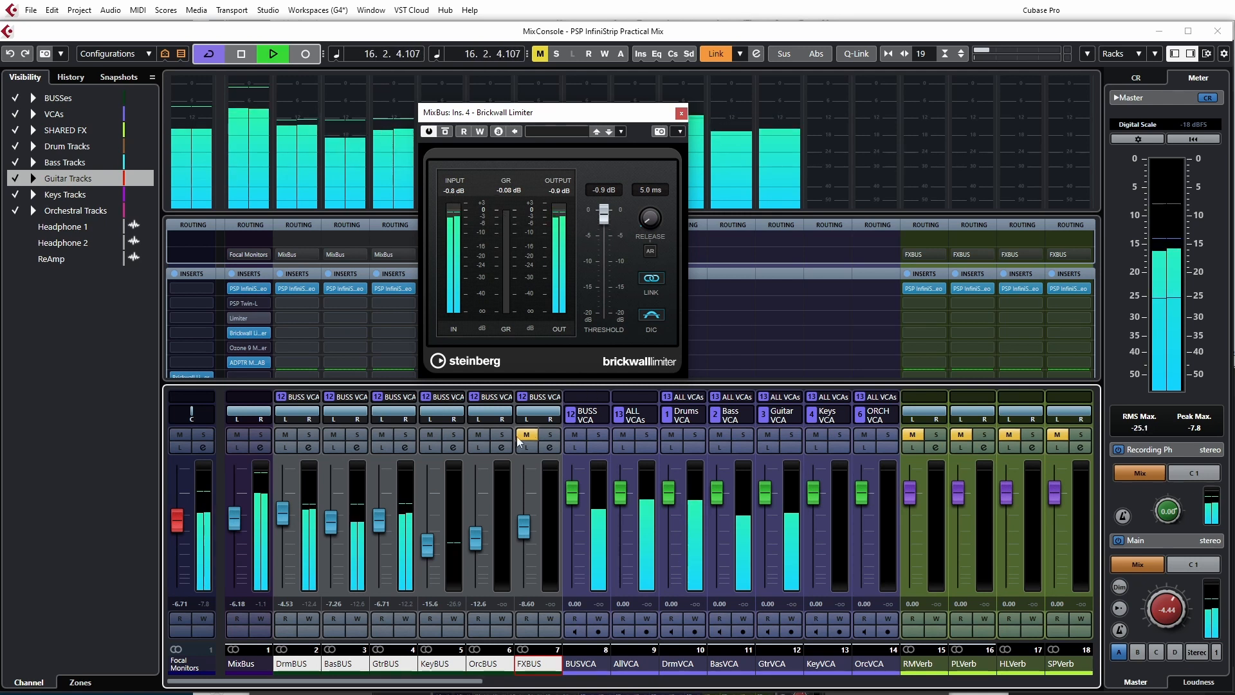
{"action": "mouse_move", "coordinate": [285, 515]}
{"action": "left_mouse_down"}
{"action": "mouse_move", "coordinate": [288, 493]}
{"action": "mouse_move", "coordinate": [287, 522]}
{"action": "left_mouse_up"}
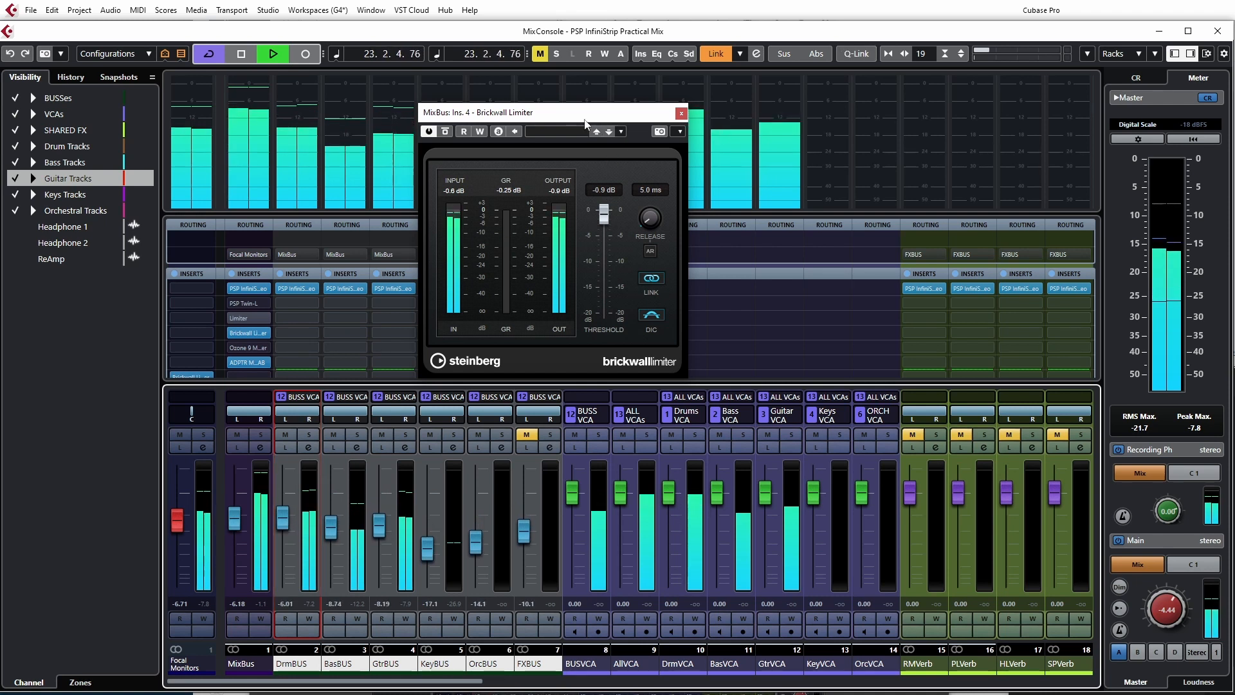
- Open the PSP InfiniStrip in the MixBus's first insert slot and place the Brickwall Limiter window beside it
{"action": "left_click_drag", "start_coordinate": [617, 114], "coordinate": [607, 323]}
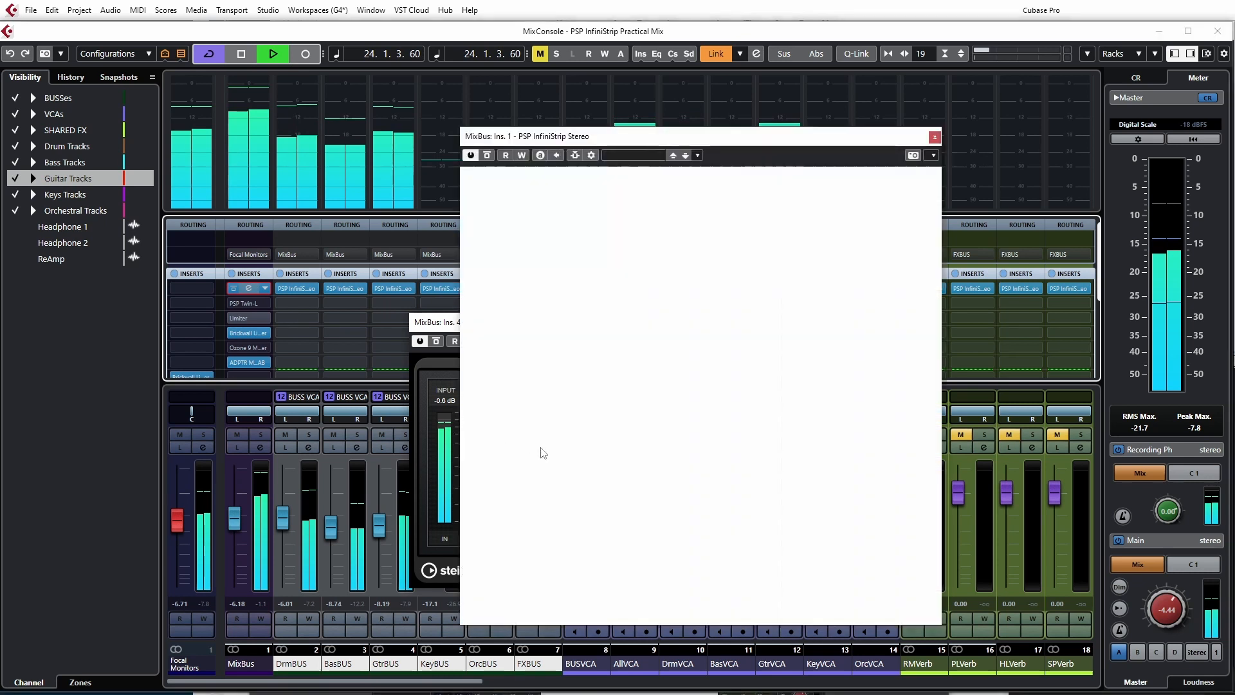
{"action": "left_click", "coordinate": [454, 329]}
{"action": "left_click_drag", "start_coordinate": [454, 330], "coordinate": [248, 342]}
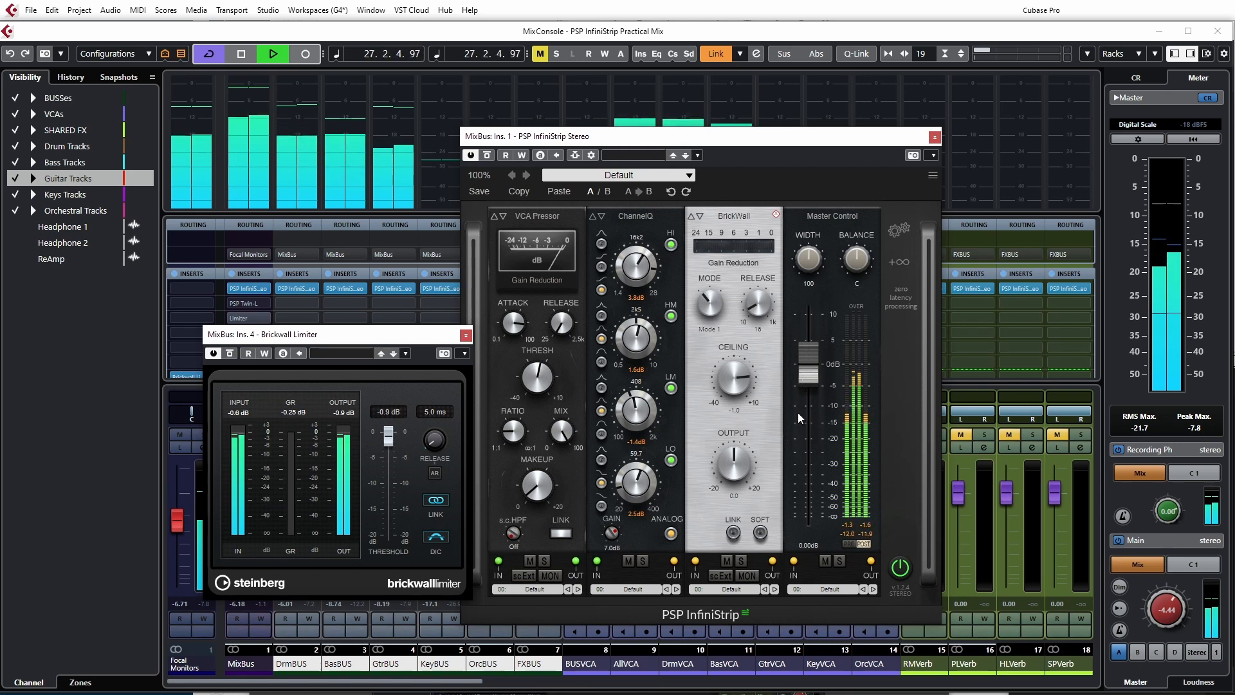
- Raise the InfiniStrip master fader in stages to 8.30 dB, resetting the Brickwall Limiter's peak read-outs between stages
{"action": "left_click_drag", "start_coordinate": [808, 381], "coordinate": [812, 359]}
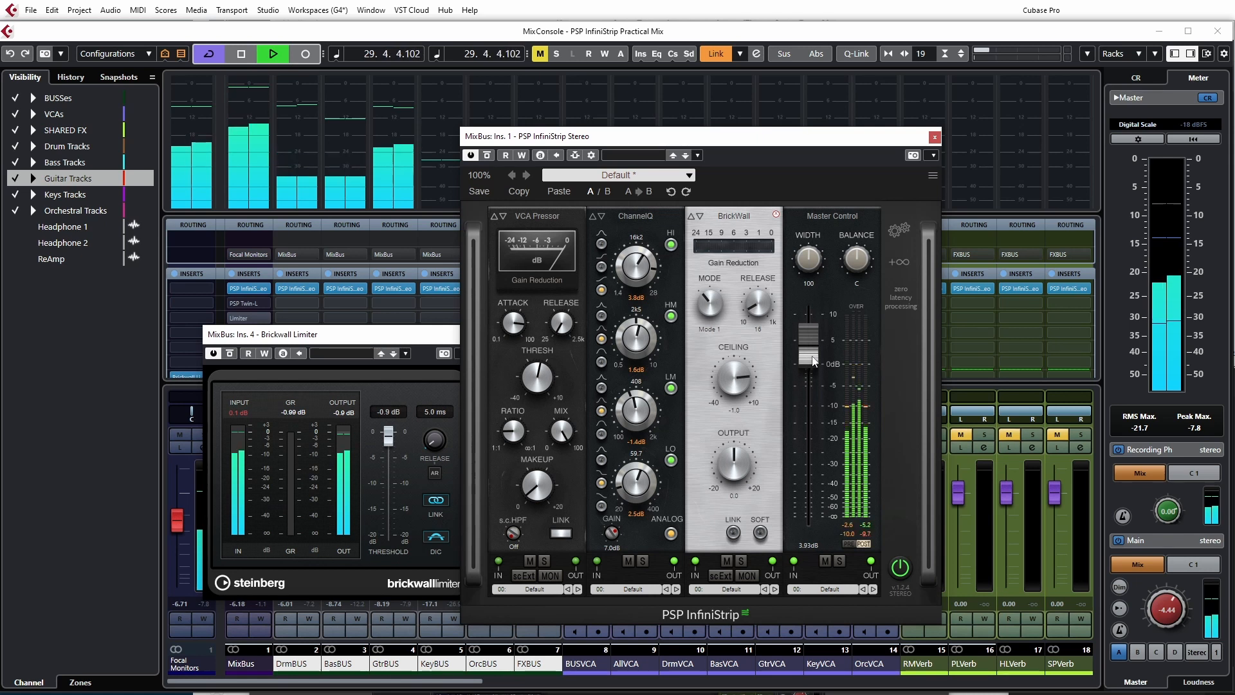
{"action": "left_click", "coordinate": [238, 413]}
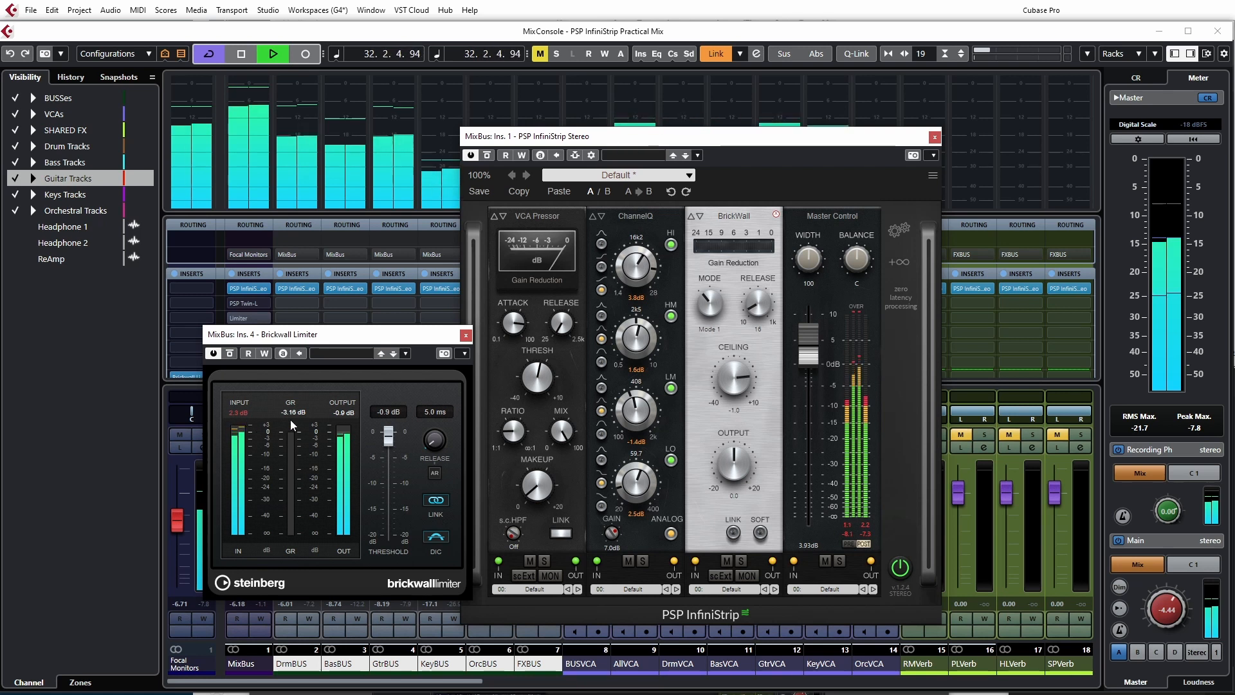
{"action": "left_click_drag", "start_coordinate": [809, 359], "coordinate": [812, 336]}
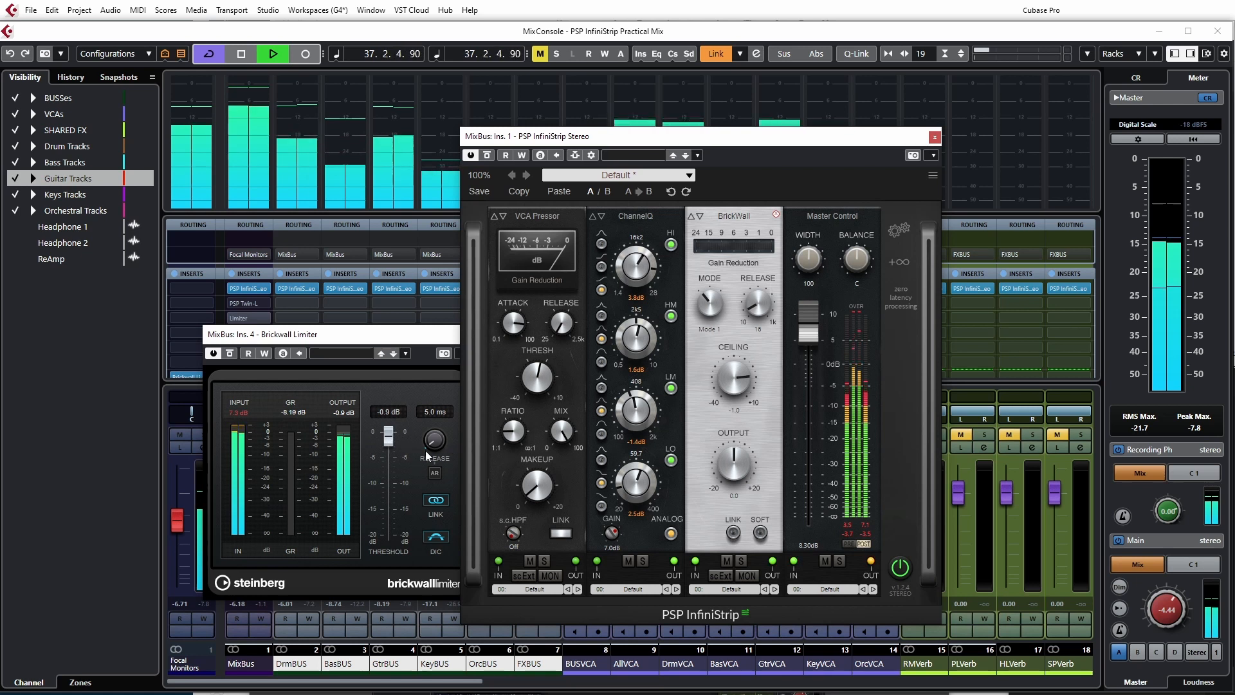
- During playback, set the Brickwall Limiter release to 129.6 ms, switch it to auto release, and stop playback
{"action": "mouse_move", "coordinate": [434, 444]}
{"action": "left_mouse_down"}
{"action": "mouse_move", "coordinate": [434, 412]}
{"action": "mouse_move", "coordinate": [434, 425]}
{"action": "left_mouse_up"}
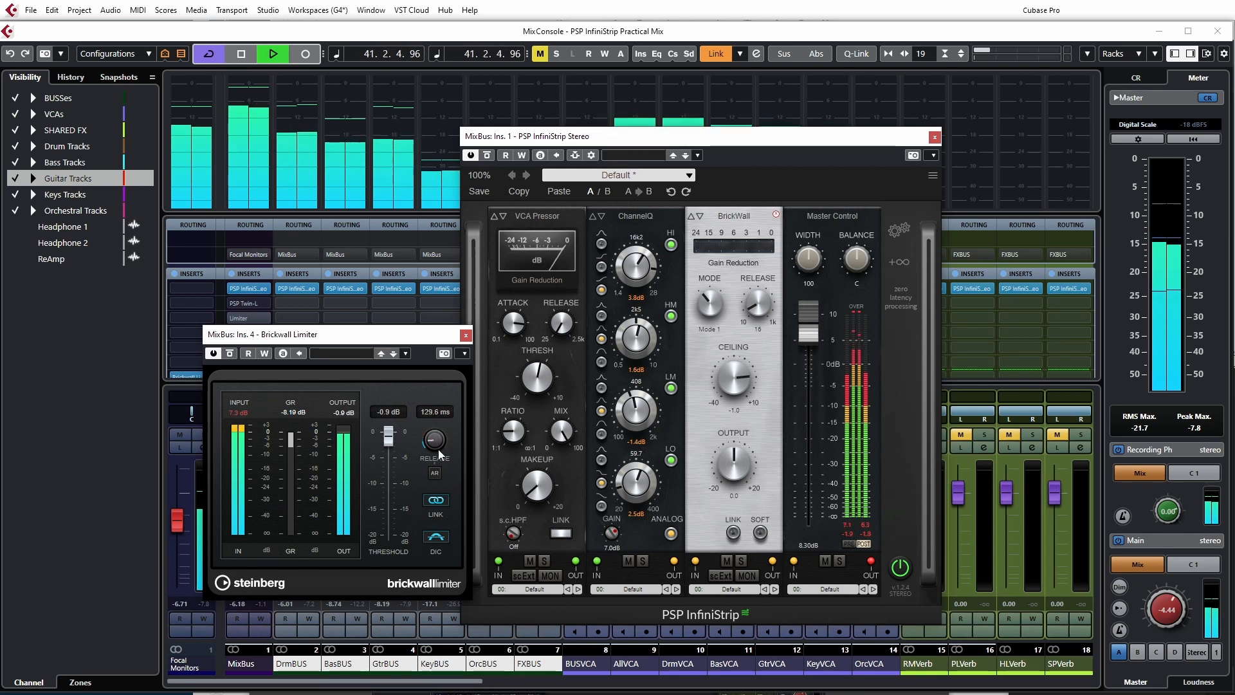
{"action": "left_click", "coordinate": [433, 473]}
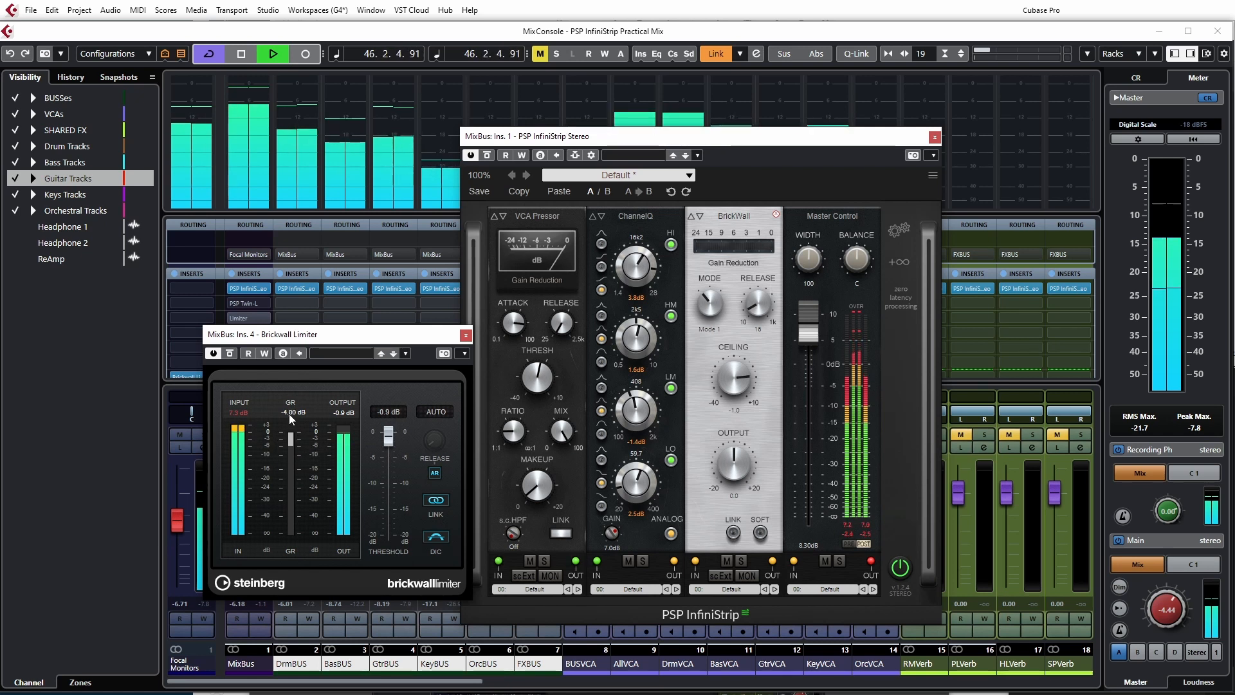
{"action": "key", "text": "space"}
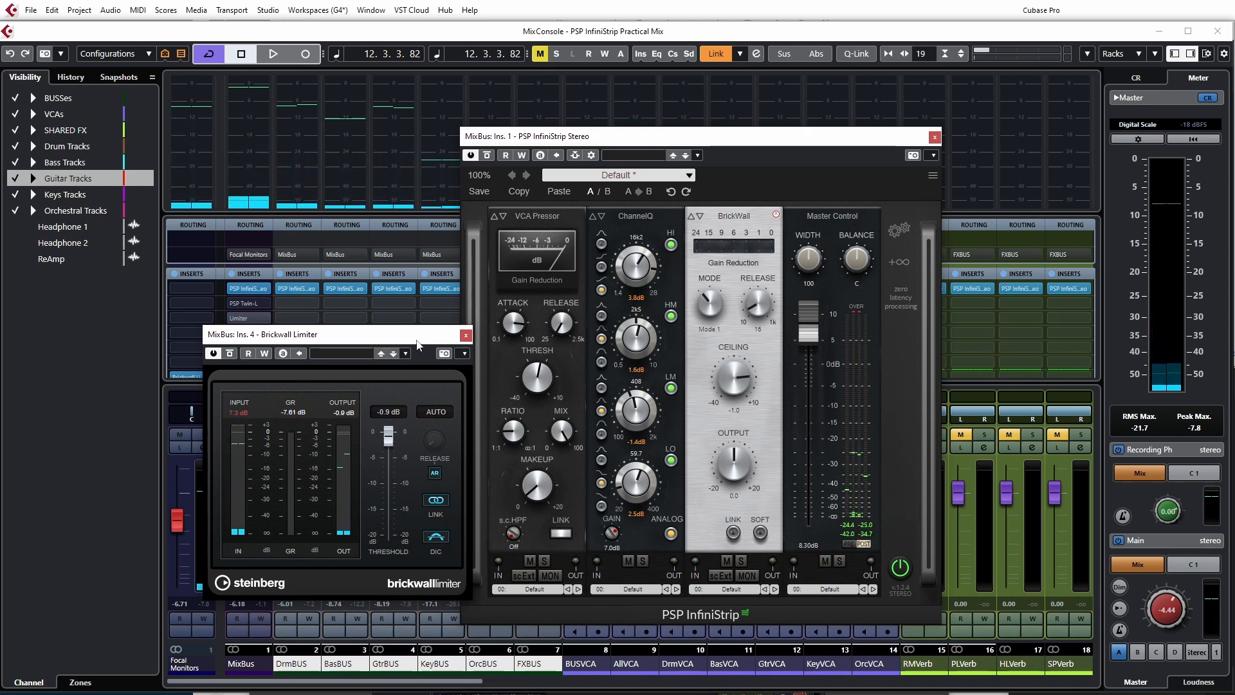
- Move the Brickwall Limiter window clear of the channel faders and reset the InfiniStrip master fader to 0.00 dB
{"action": "left_click_drag", "start_coordinate": [399, 334], "coordinate": [467, 329]}
{"action": "left_click_drag", "start_coordinate": [808, 332], "coordinate": [810, 364]}
{"action": "left_click", "coordinate": [809, 364], "text": "ctrl"}
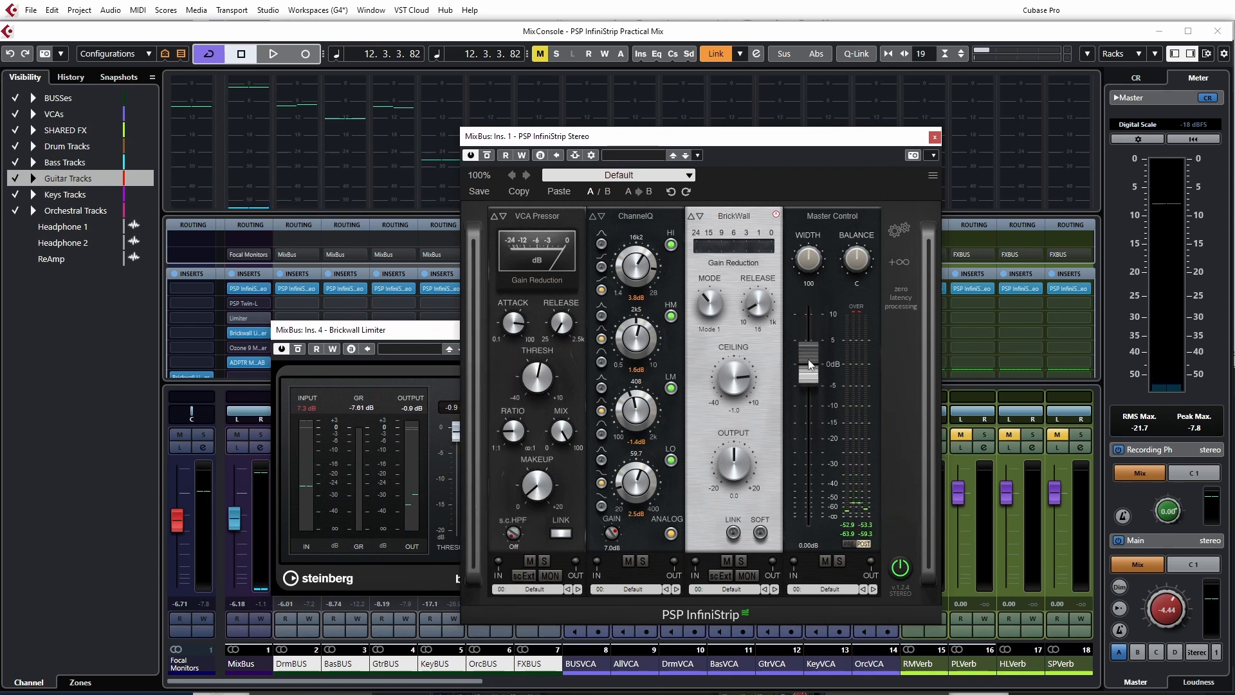
- Close and bypass the Brickwall Limiter, and activate, open and position the Ozone 9 Maximizer from the MixBus's fifth insert slot
{"action": "left_click", "coordinate": [393, 334]}
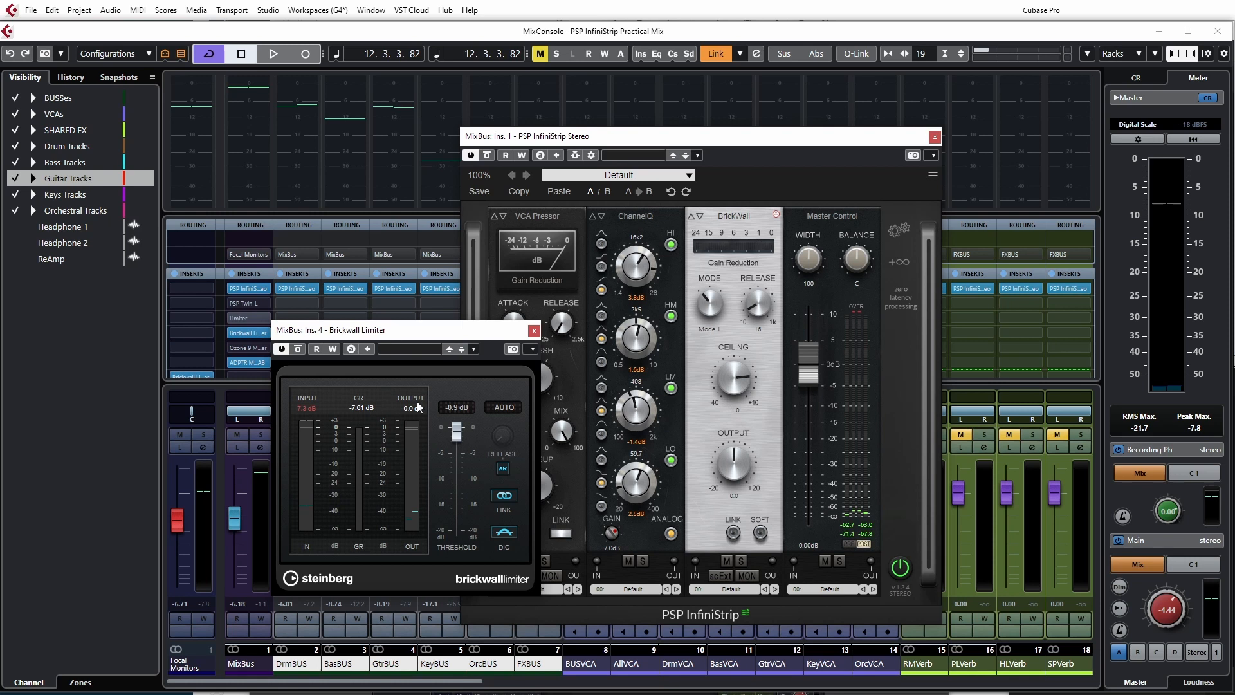
{"action": "left_click", "coordinate": [539, 330]}
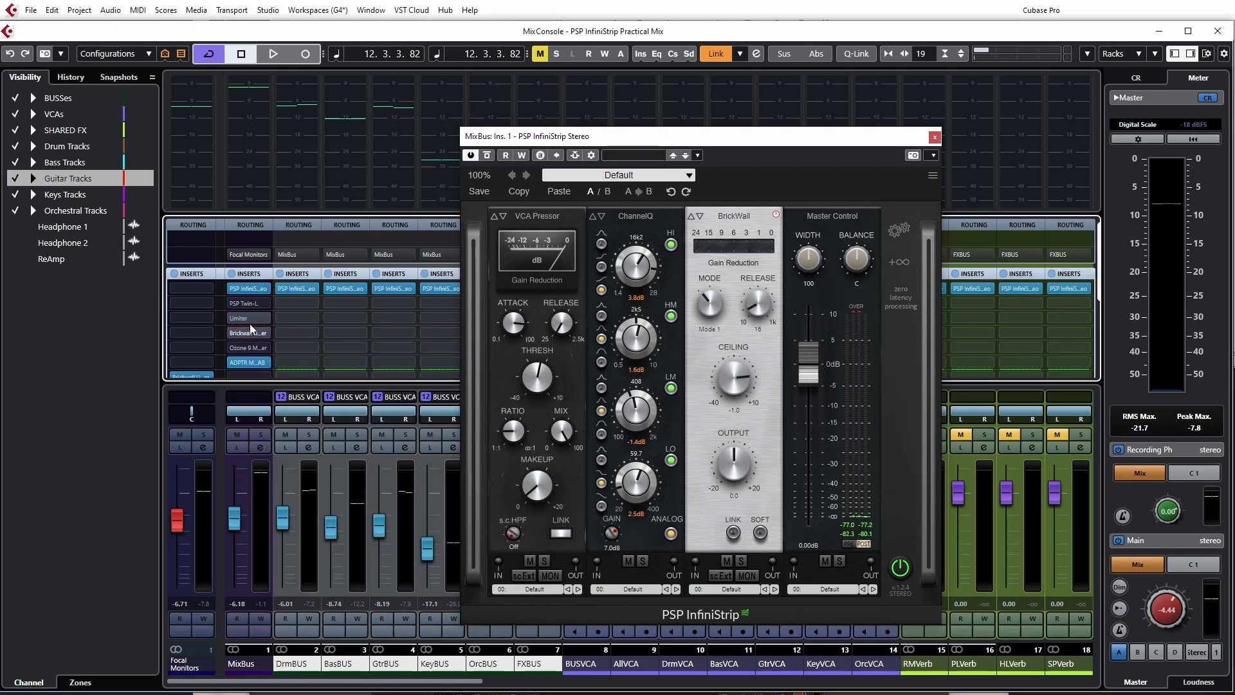
{"action": "left_click", "coordinate": [249, 348]}
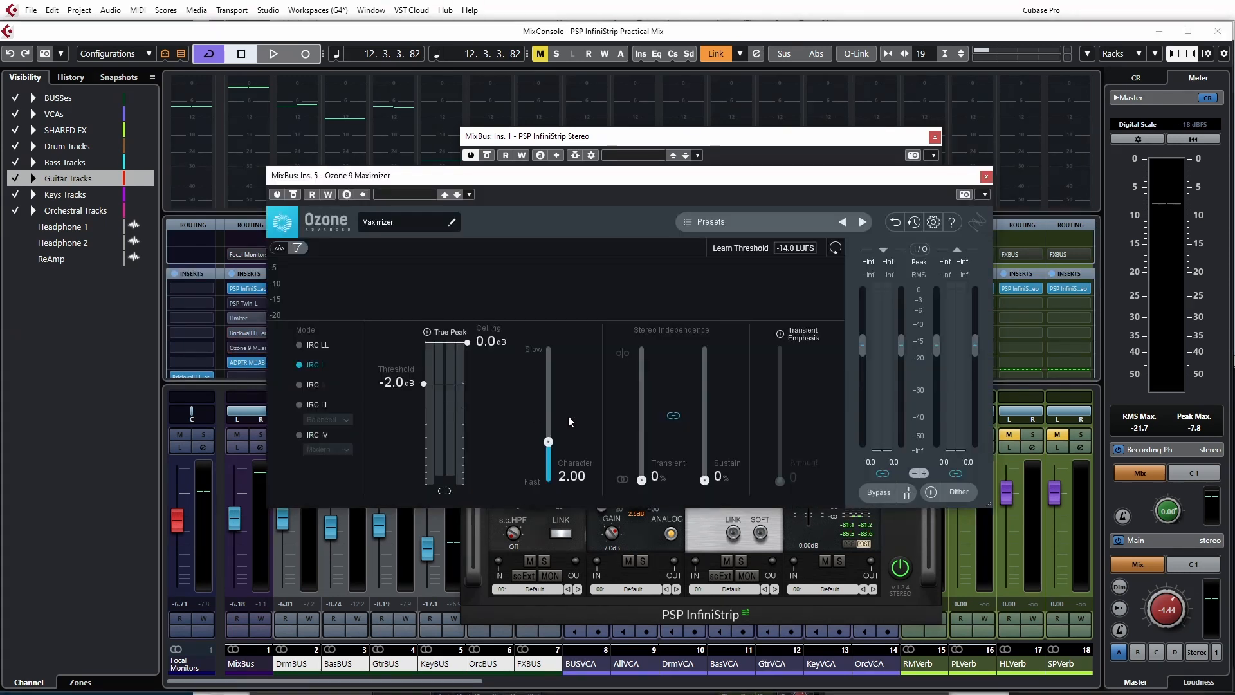
{"action": "left_click_drag", "start_coordinate": [606, 179], "coordinate": [564, 186]}
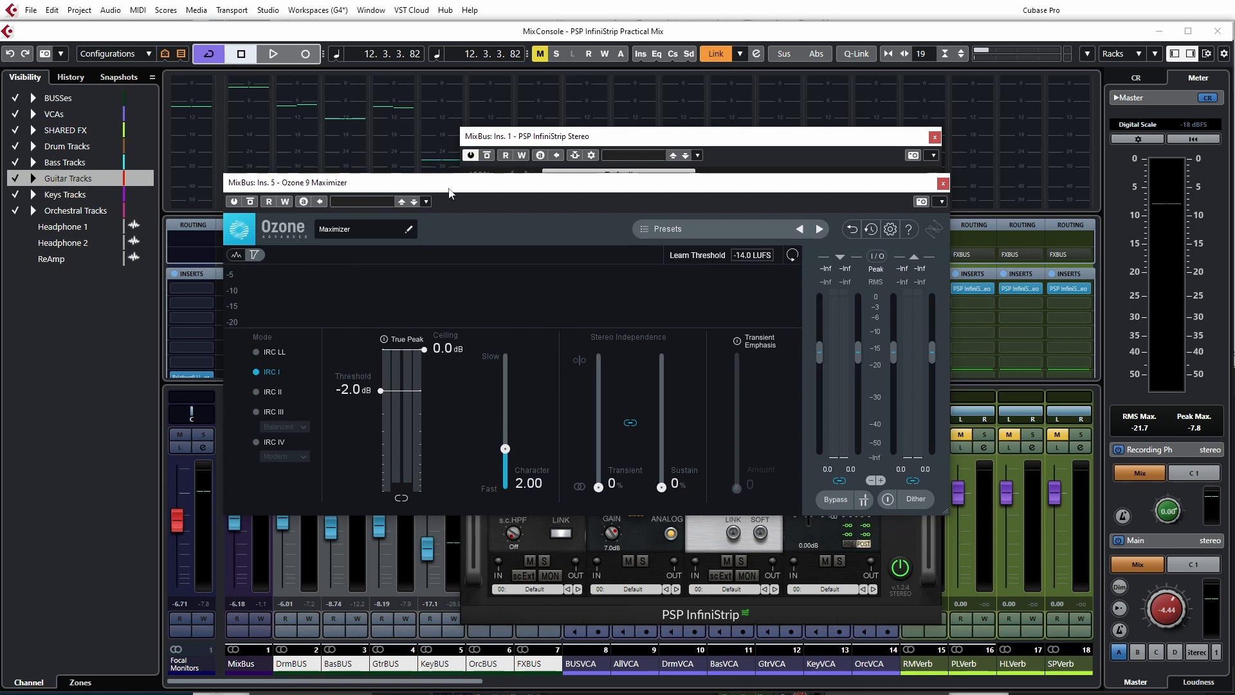
{"action": "left_click_drag", "start_coordinate": [460, 188], "coordinate": [479, 200]}
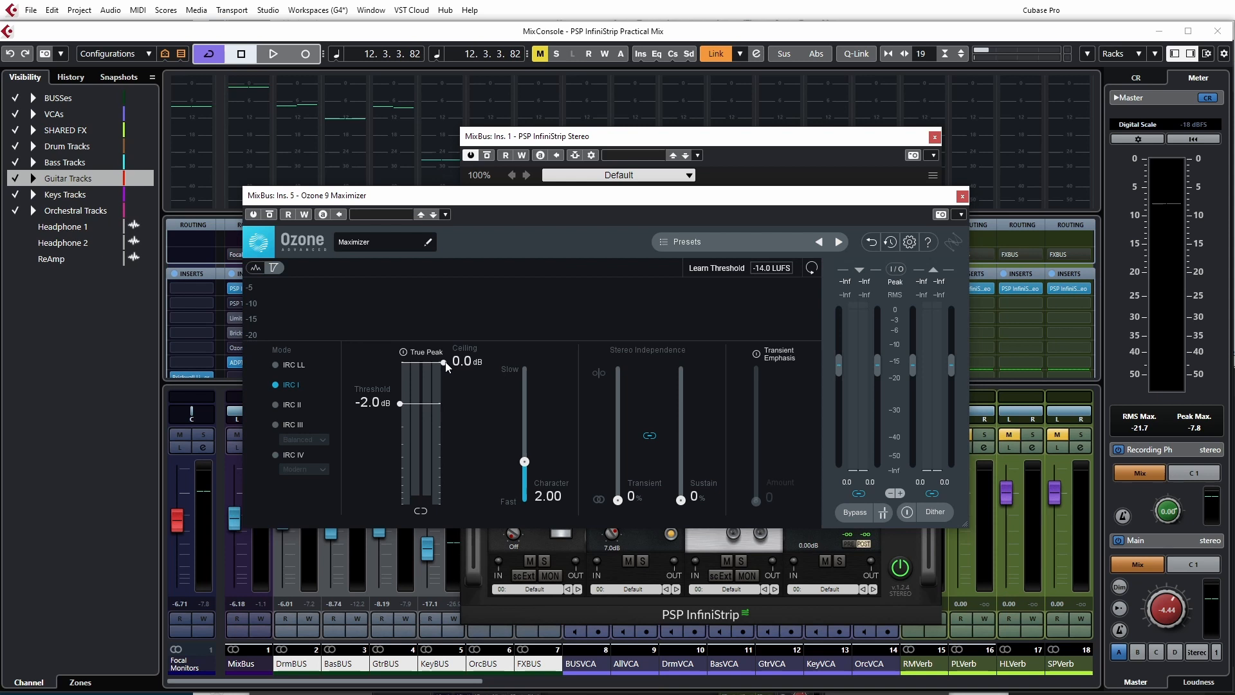
- Set the Maximizer ceiling and threshold both to -1.0 dB and play the mix with the insert list uncovered
{"action": "left_click_drag", "start_coordinate": [444, 364], "coordinate": [440, 386]}
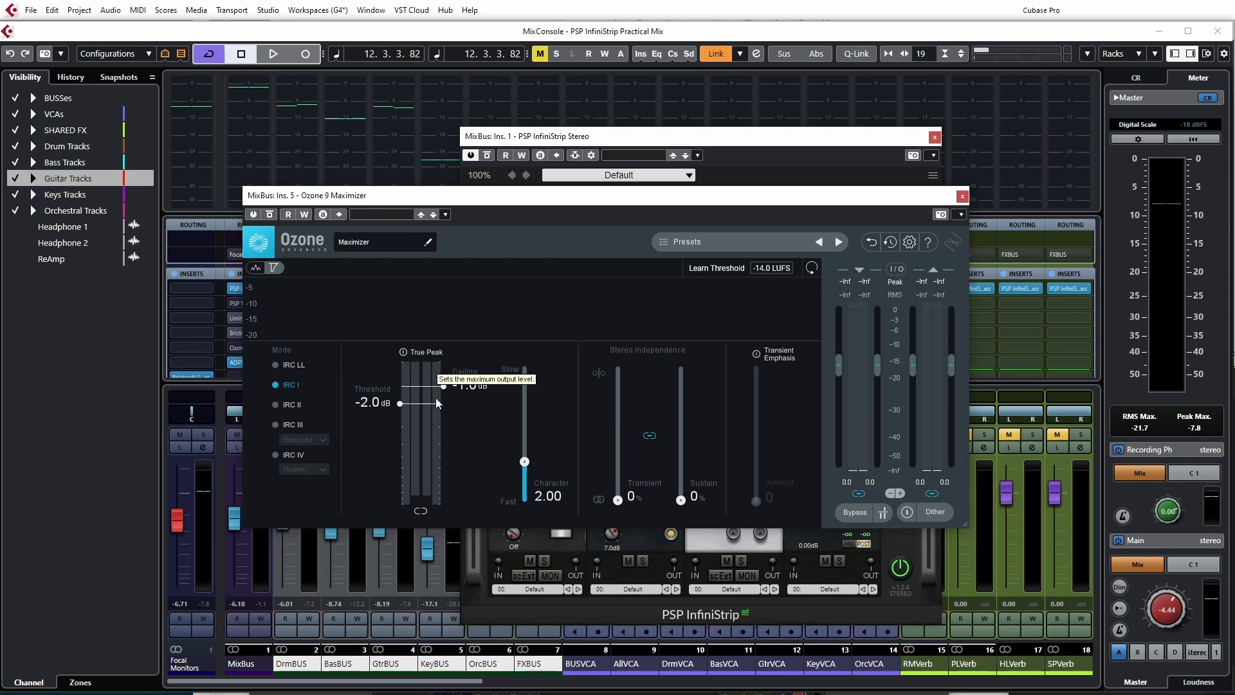
{"action": "mouse_move", "coordinate": [444, 387]}
{"action": "left_mouse_down"}
{"action": "mouse_move", "coordinate": [443, 371]}
{"action": "mouse_move", "coordinate": [445, 386]}
{"action": "left_mouse_up"}
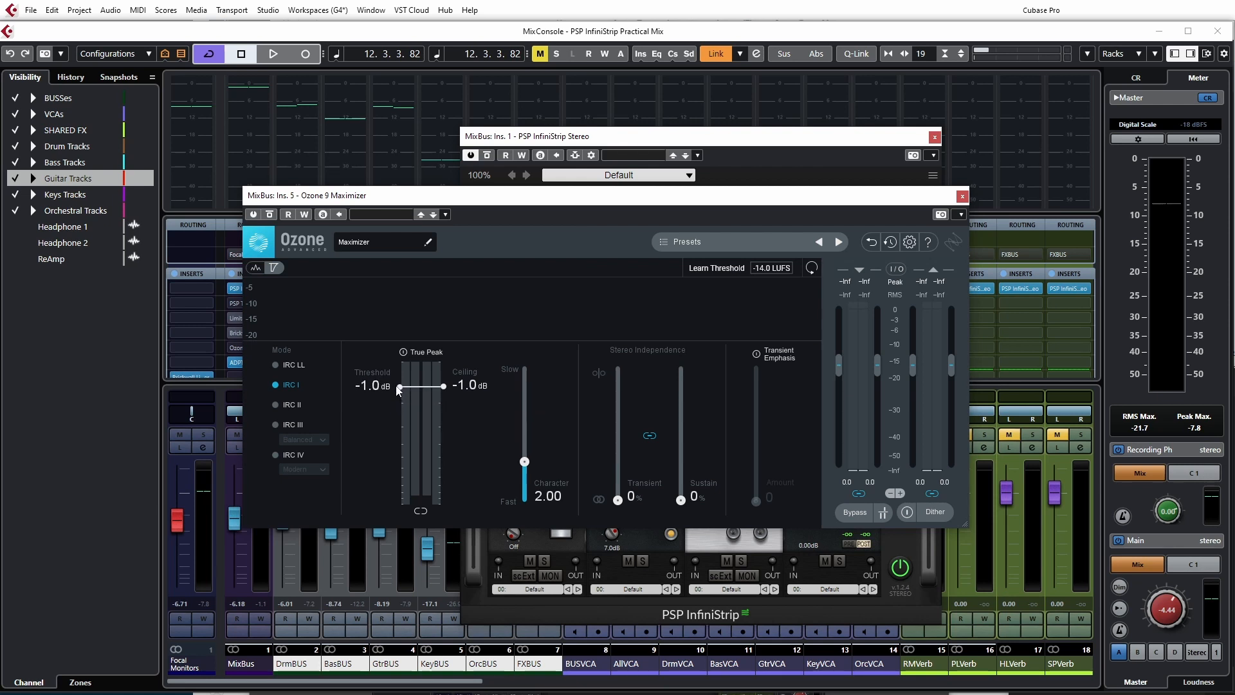
{"action": "key", "text": "space"}
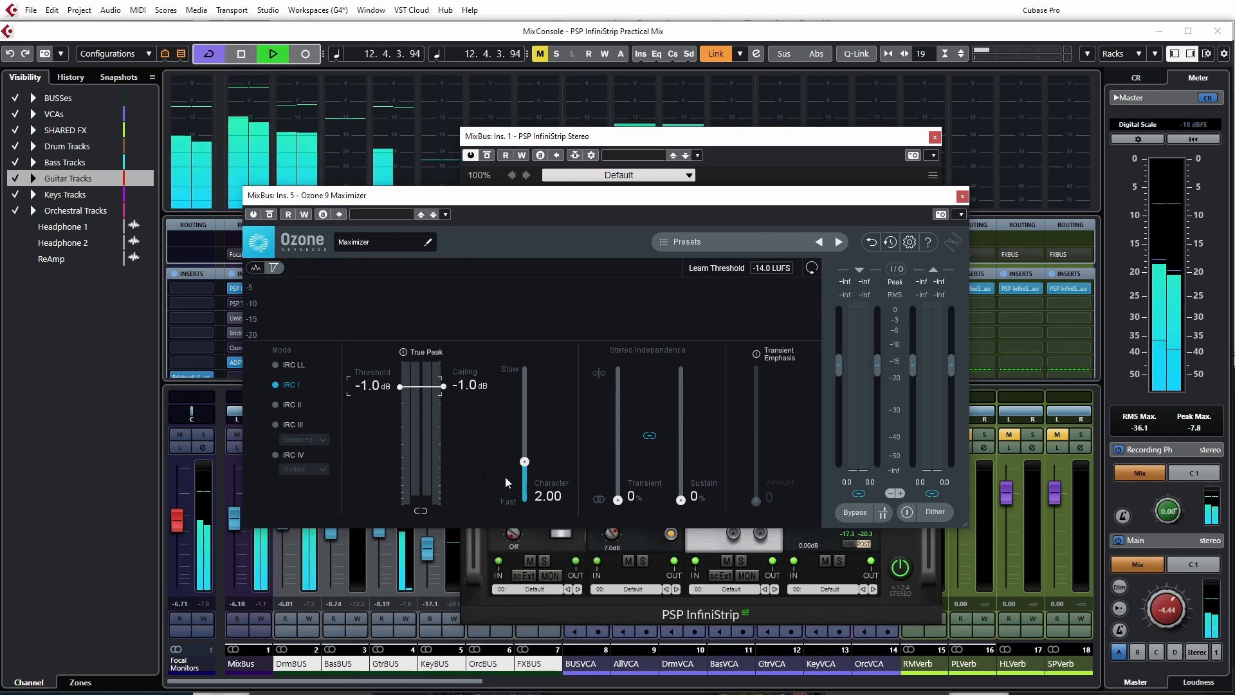
{"action": "left_click_drag", "start_coordinate": [490, 206], "coordinate": [593, 197]}
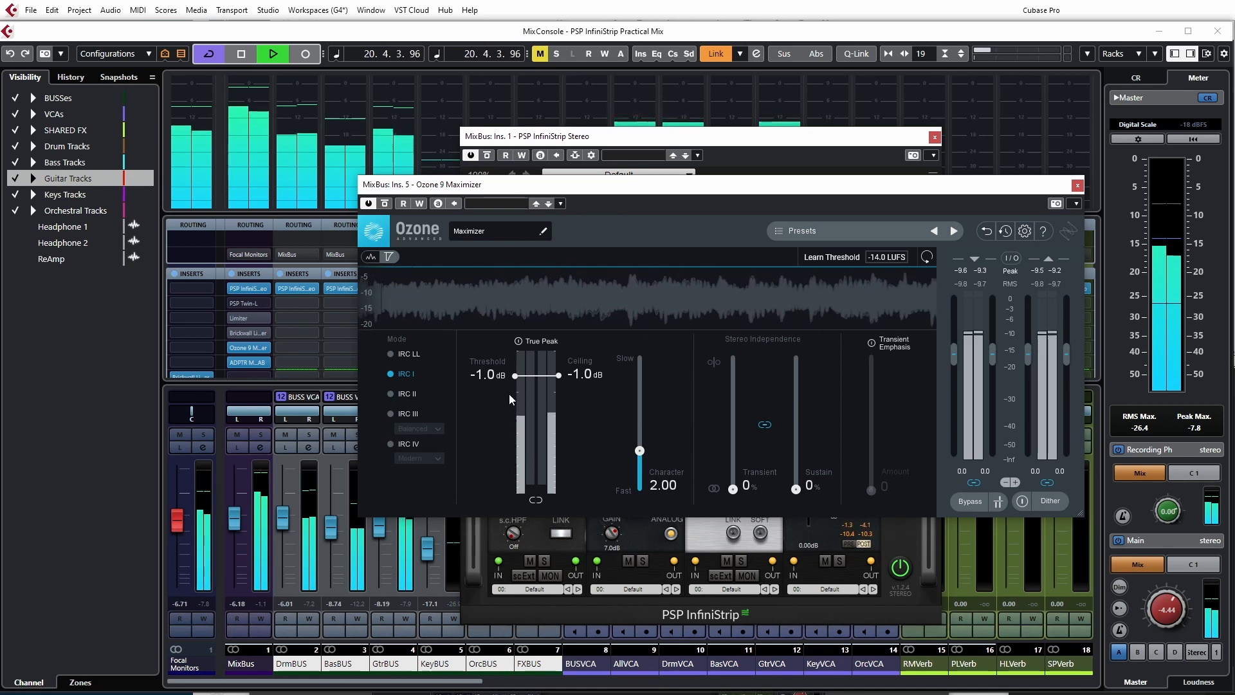
- Lower the Maximizer threshold in stages to -1.4, -2.0, -3.1 and -7.3 dB while playing the mix, and stop playback
{"action": "key", "text": "space"}
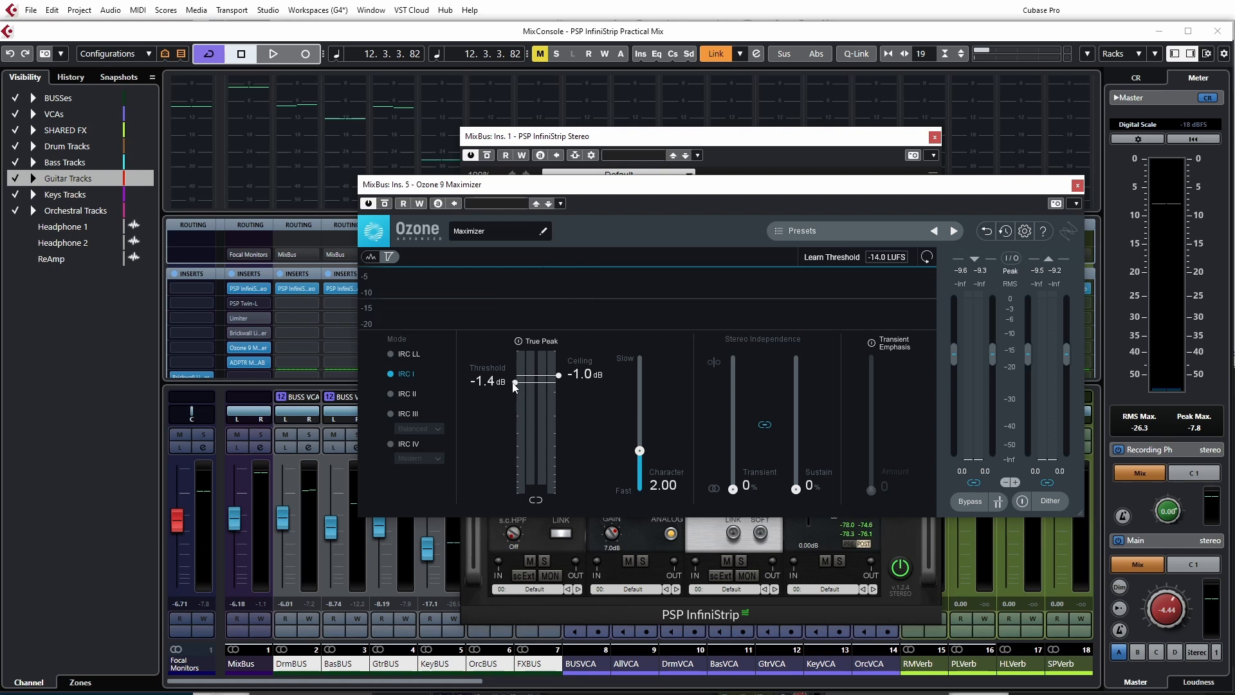
{"action": "key", "text": "space"}
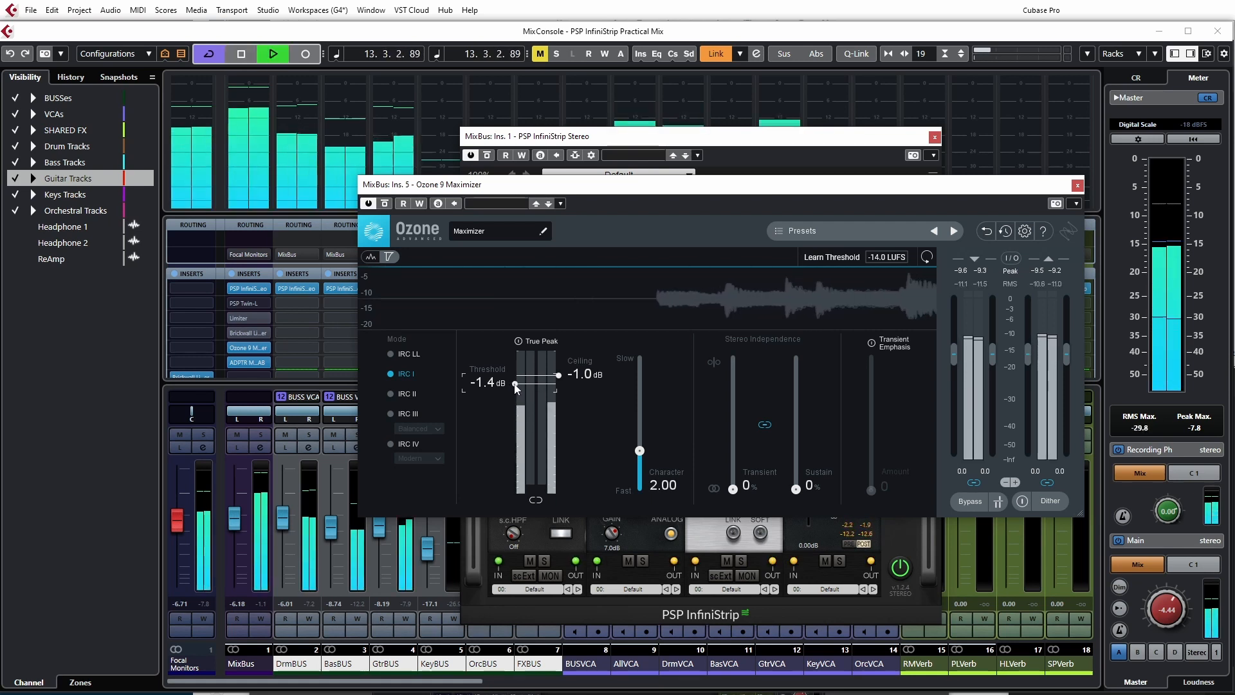
{"action": "left_click_drag", "start_coordinate": [515, 384], "coordinate": [512, 394]}
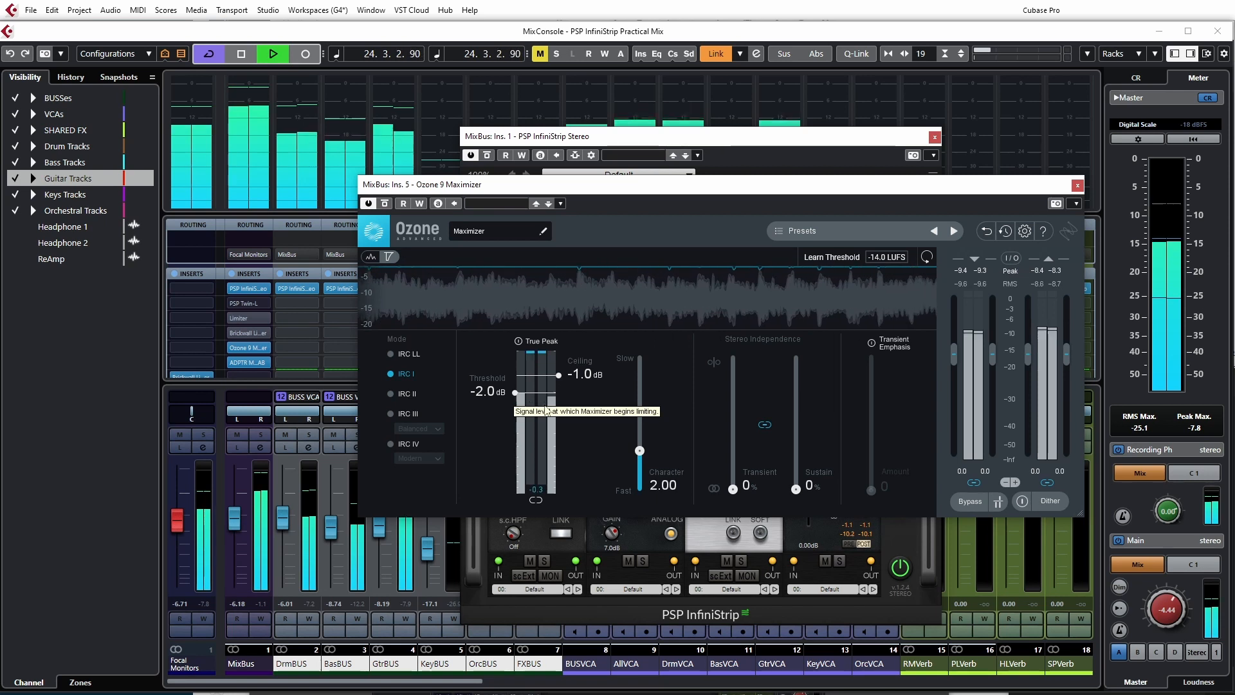
{"action": "left_click_drag", "start_coordinate": [515, 391], "coordinate": [517, 408]}
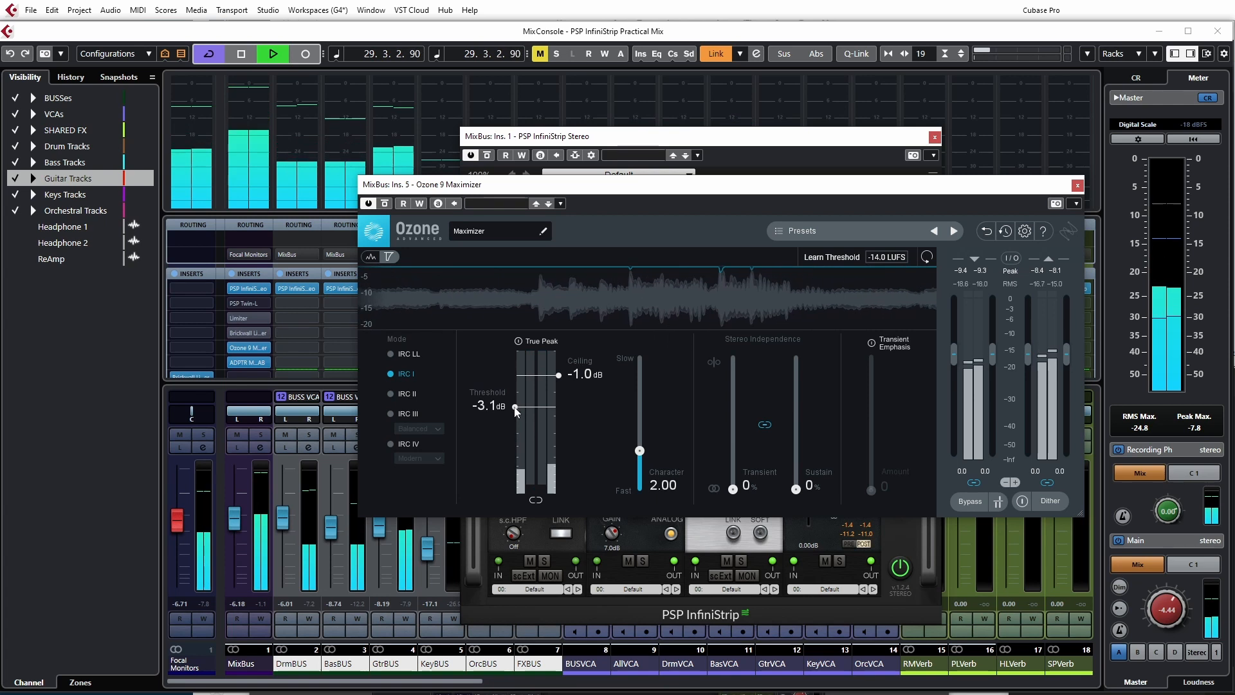
{"action": "left_click_drag", "start_coordinate": [507, 418], "coordinate": [506, 445]}
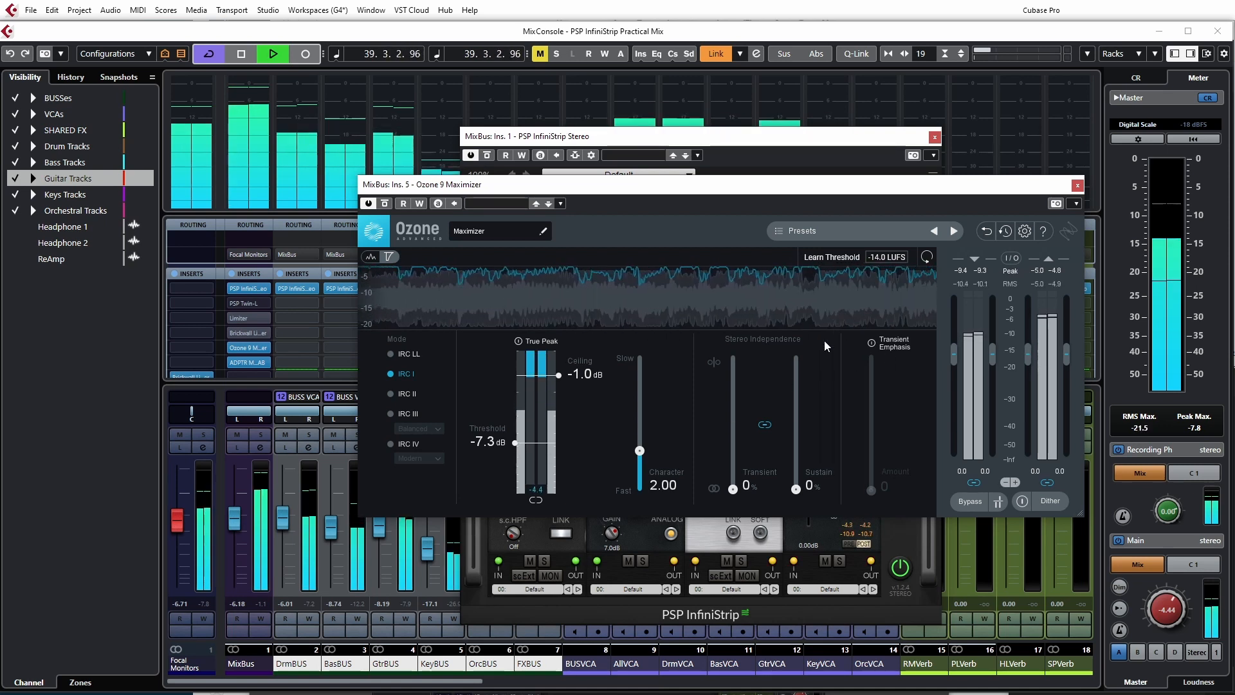
{"action": "key", "text": "space"}
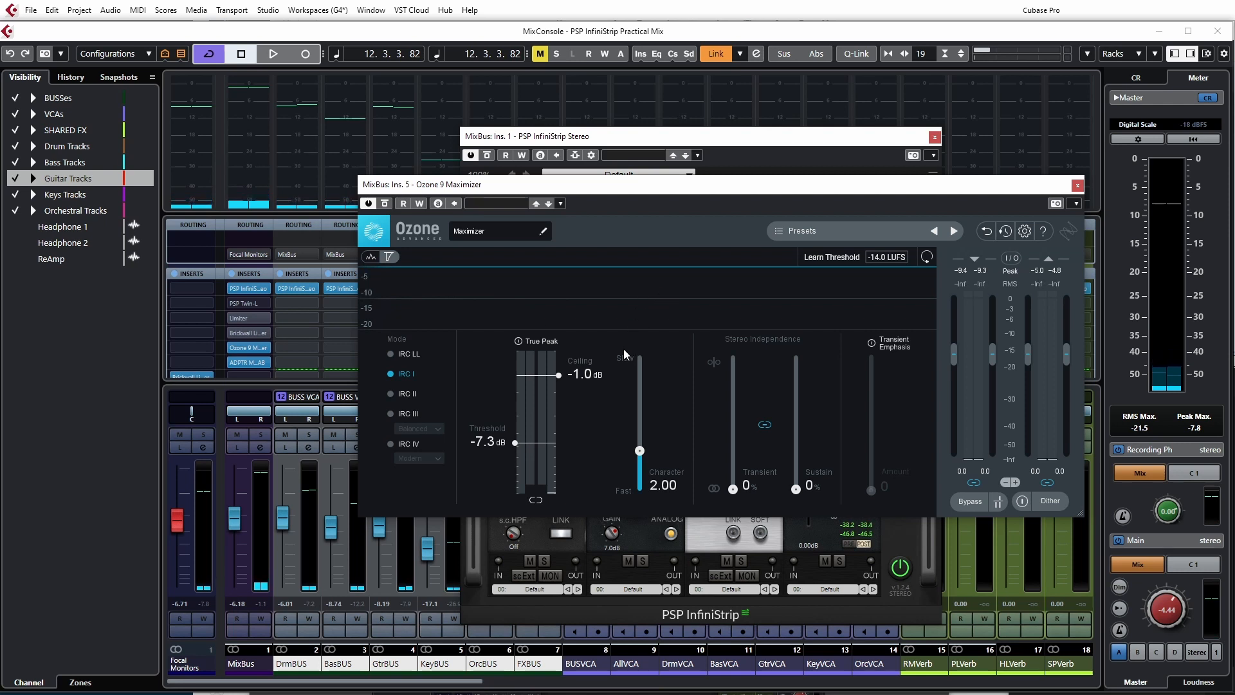
- During playback, view the Maximizer's frequency spectrum display and return to its gain reduction waveform display
{"action": "key", "text": "space"}
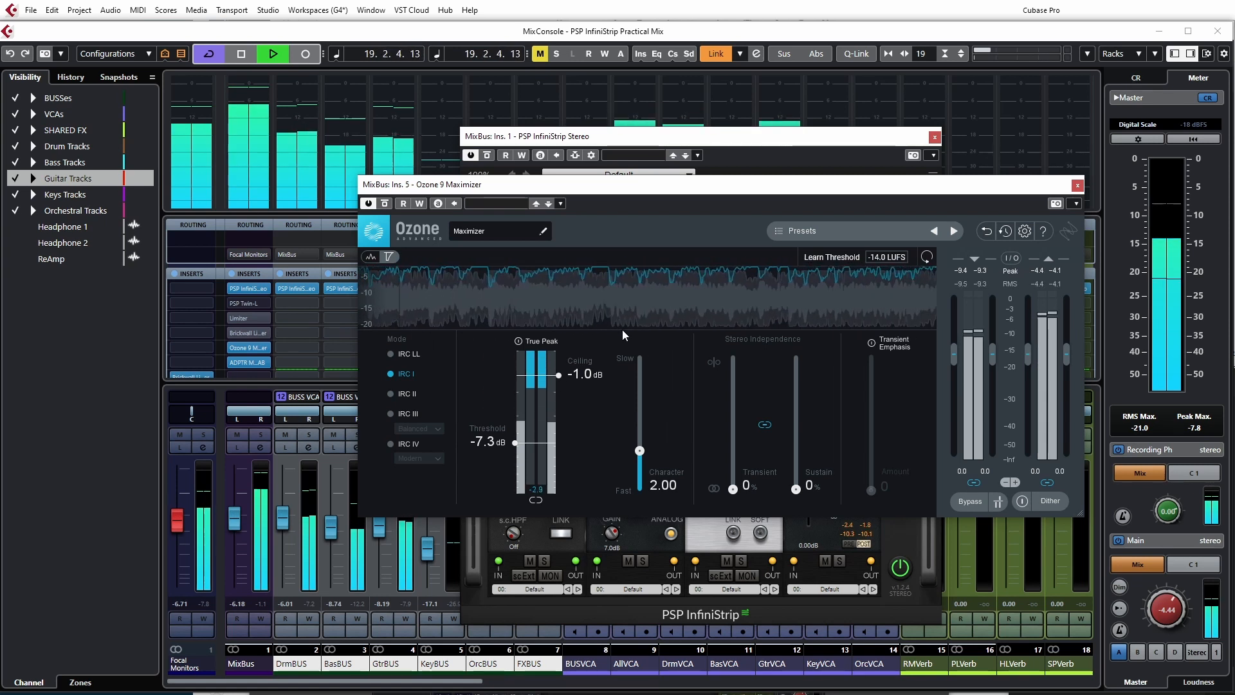
{"action": "left_click", "coordinate": [369, 256]}
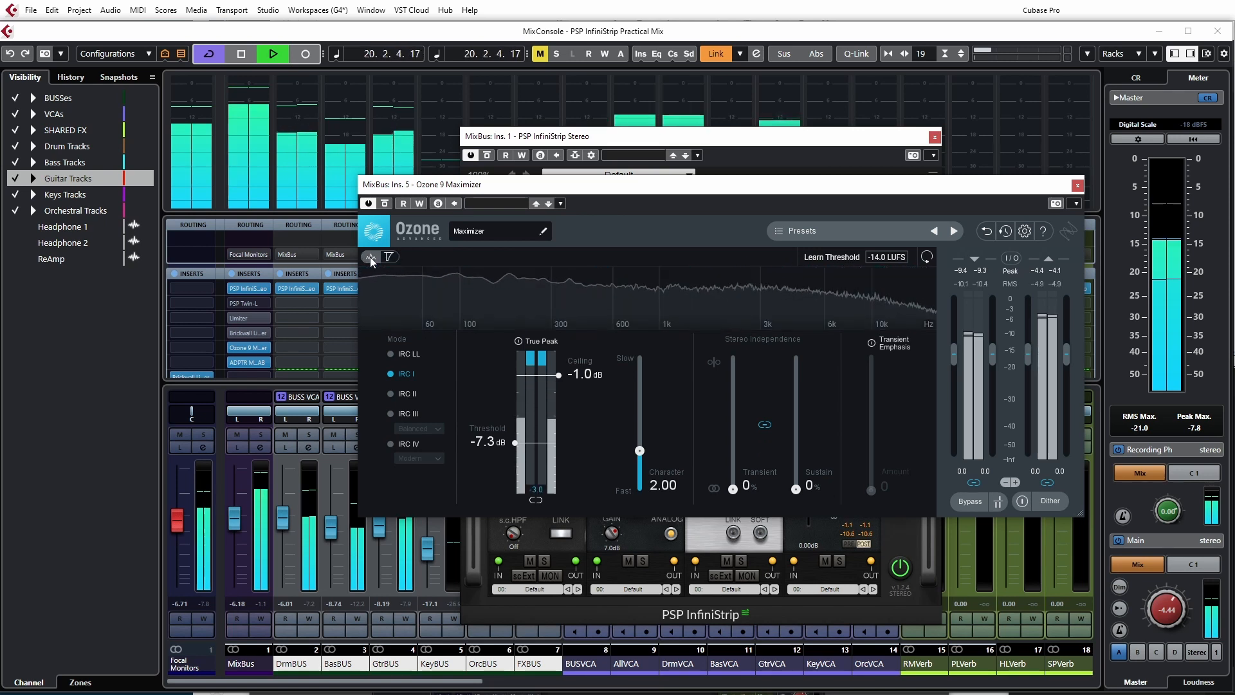
{"action": "left_click", "coordinate": [389, 256]}
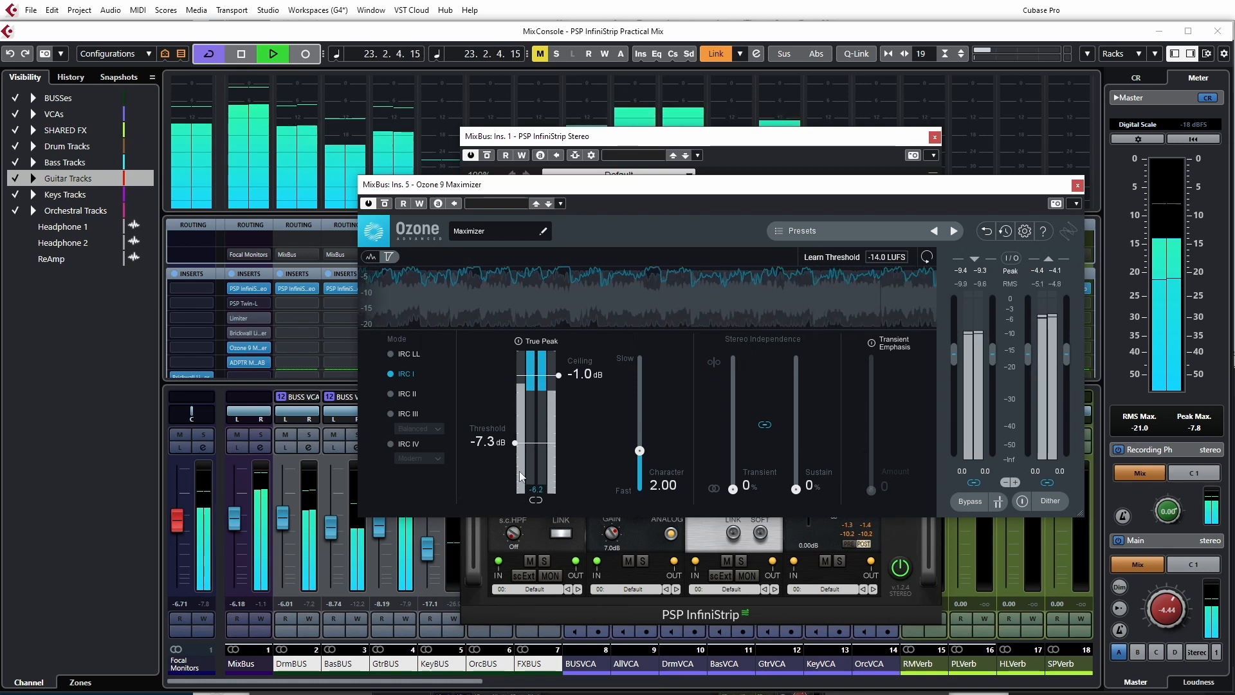
- Lower the Maximizer threshold to -9.5 dB during playback, stop, and raise the threshold to -1.2 dB
{"action": "left_click_drag", "start_coordinate": [516, 444], "coordinate": [516, 456]}
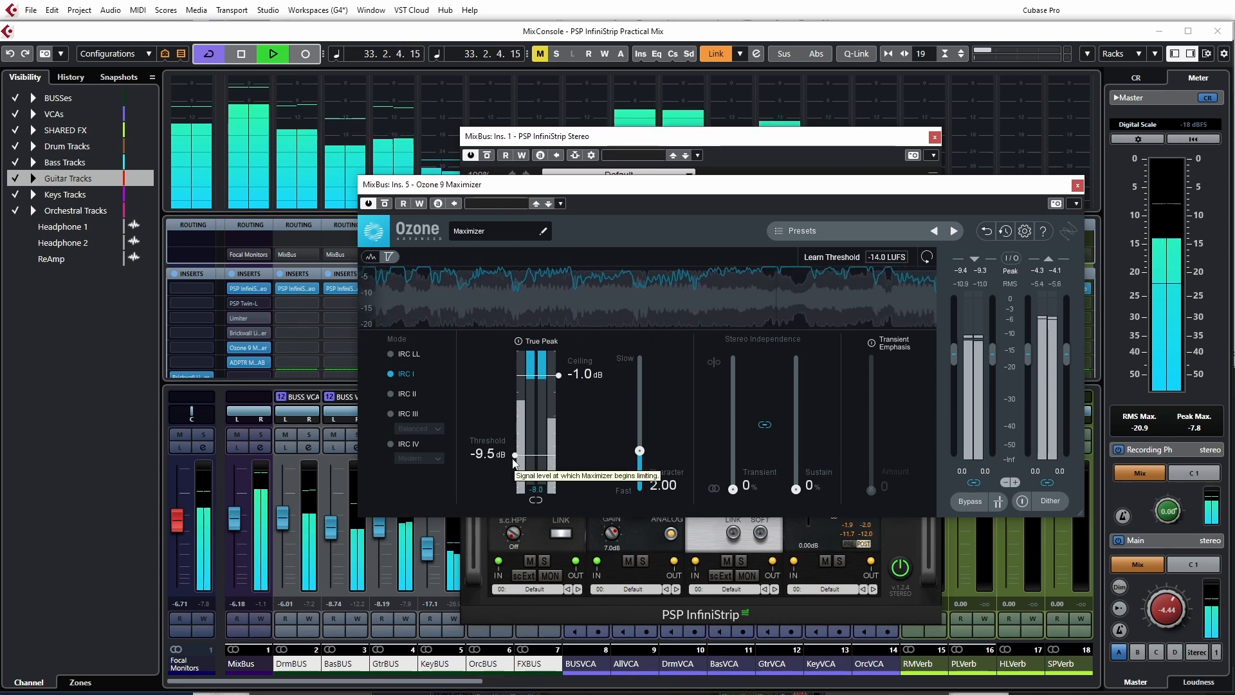
{"action": "key", "text": "space"}
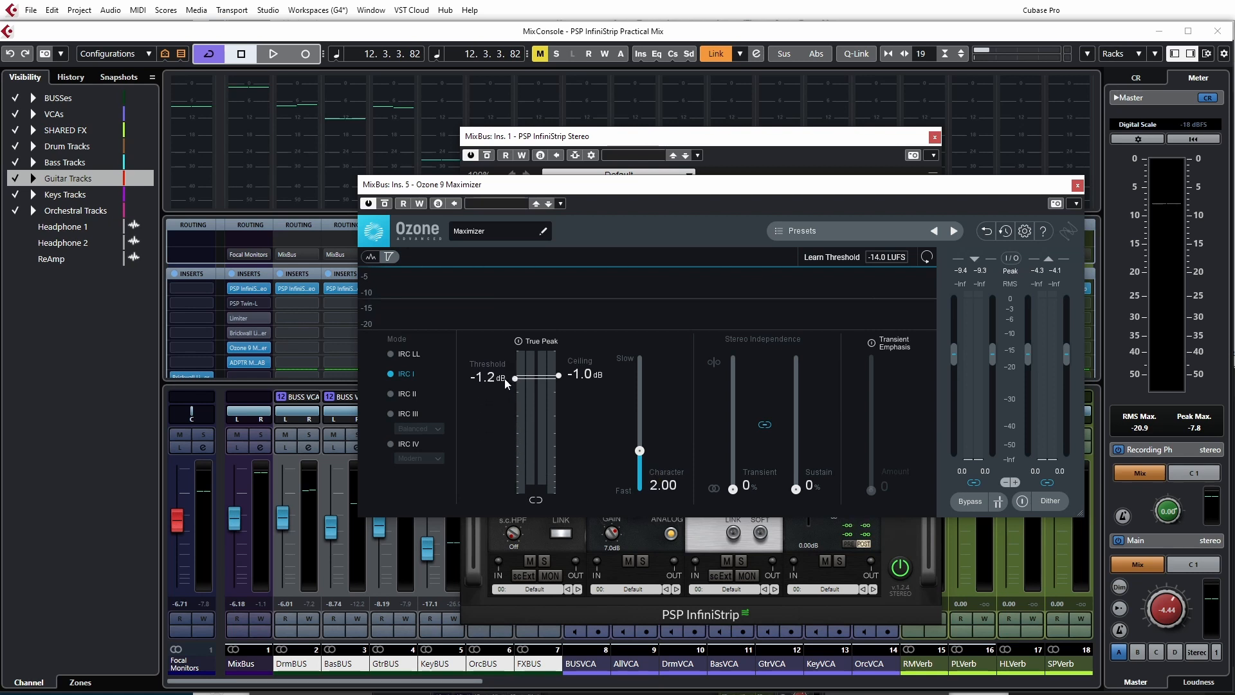
- During playback, lower the Maximizer threshold through -3.4 to -3.7 dB and bypass the plug-in for comparison
{"action": "key", "text": "space"}
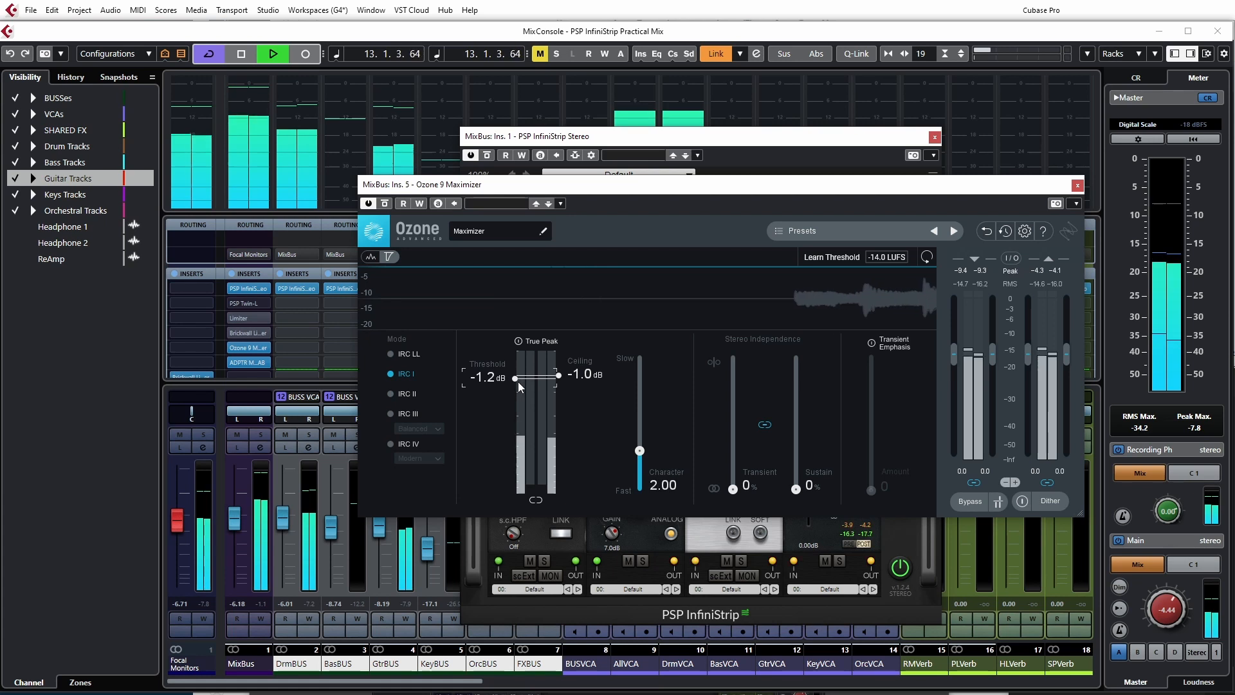
{"action": "left_click_drag", "start_coordinate": [514, 381], "coordinate": [511, 411]}
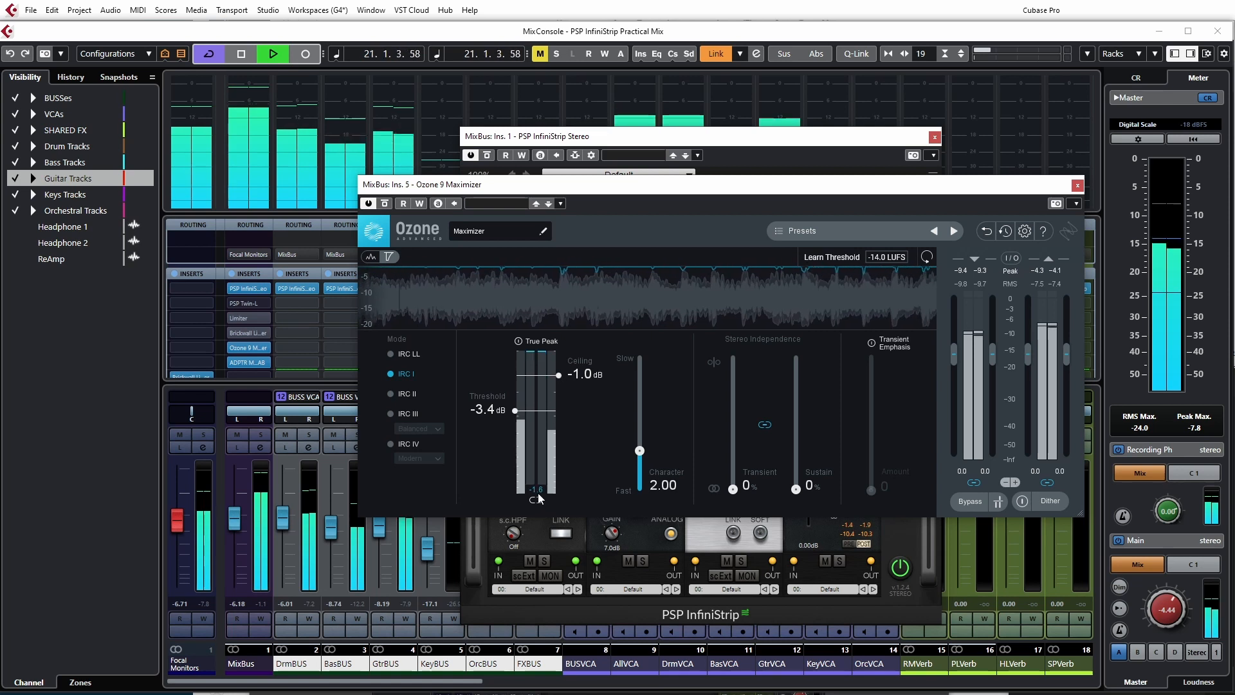
{"action": "left_click_drag", "start_coordinate": [514, 410], "coordinate": [514, 413]}
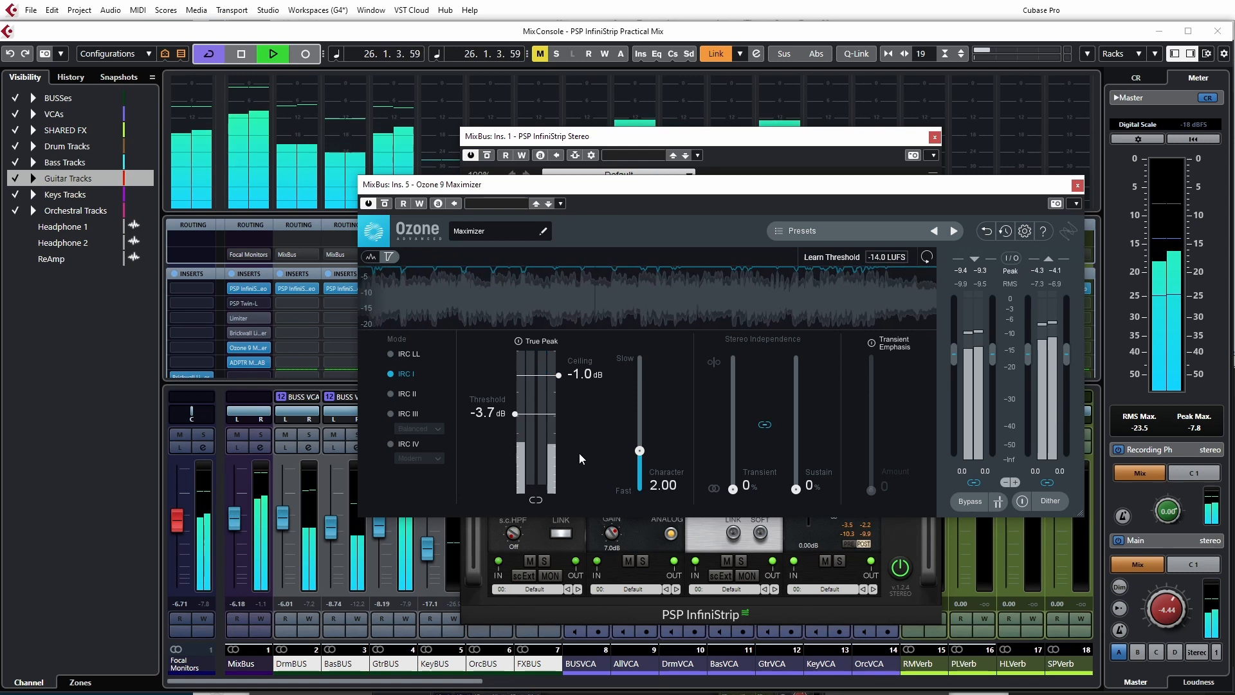
{"action": "left_click", "coordinate": [385, 203]}
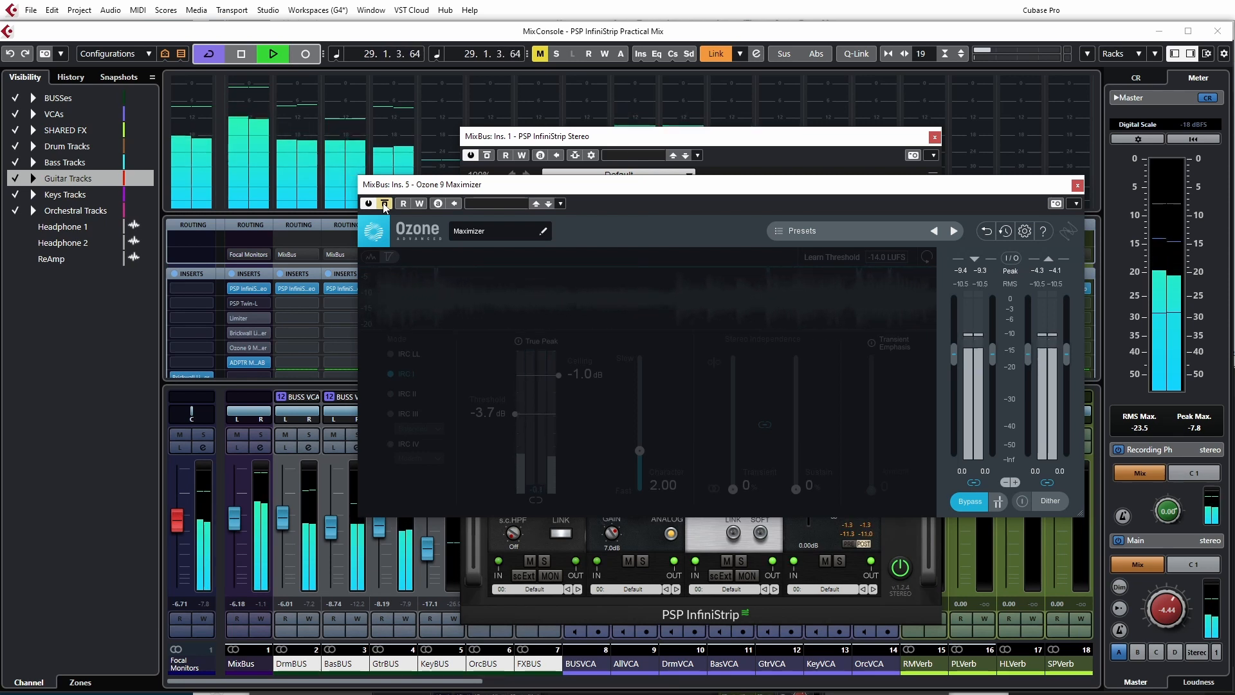
- Re-enable the Maximizer during playback, turn on gain-matched bypass, and repeatedly compare the bypassed and processed mix before turning gain matching off
{"action": "left_click", "coordinate": [385, 203]}
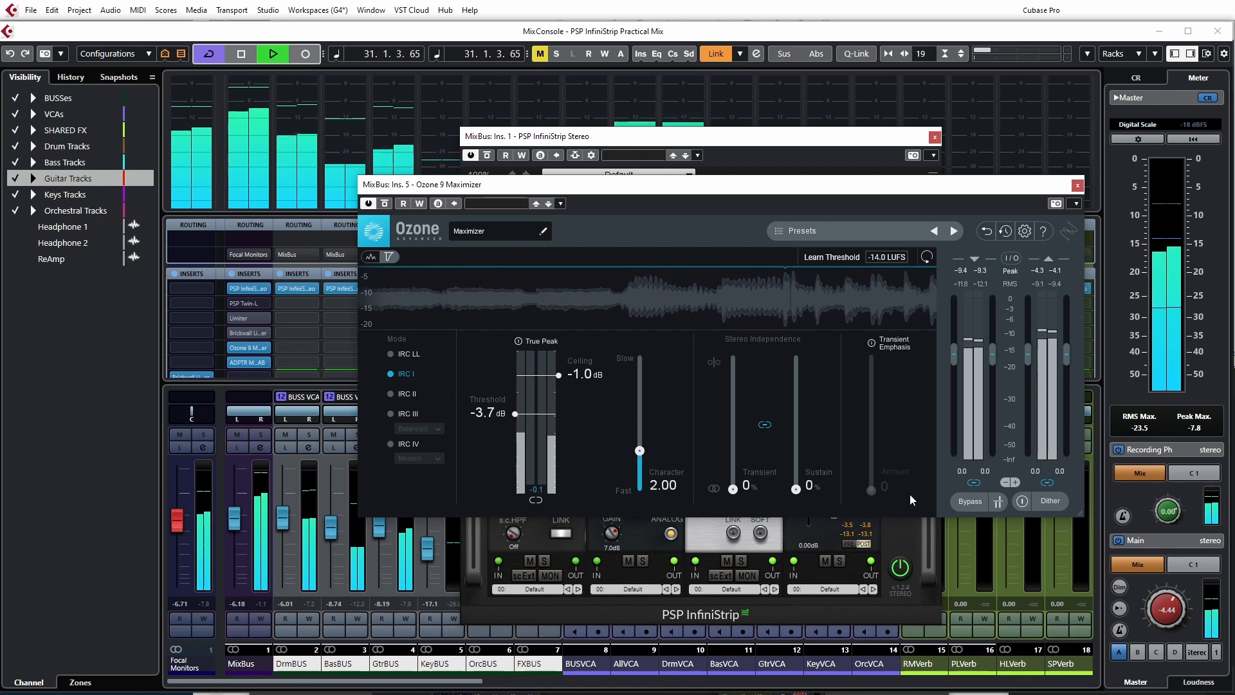
{"action": "left_click", "coordinate": [999, 502]}
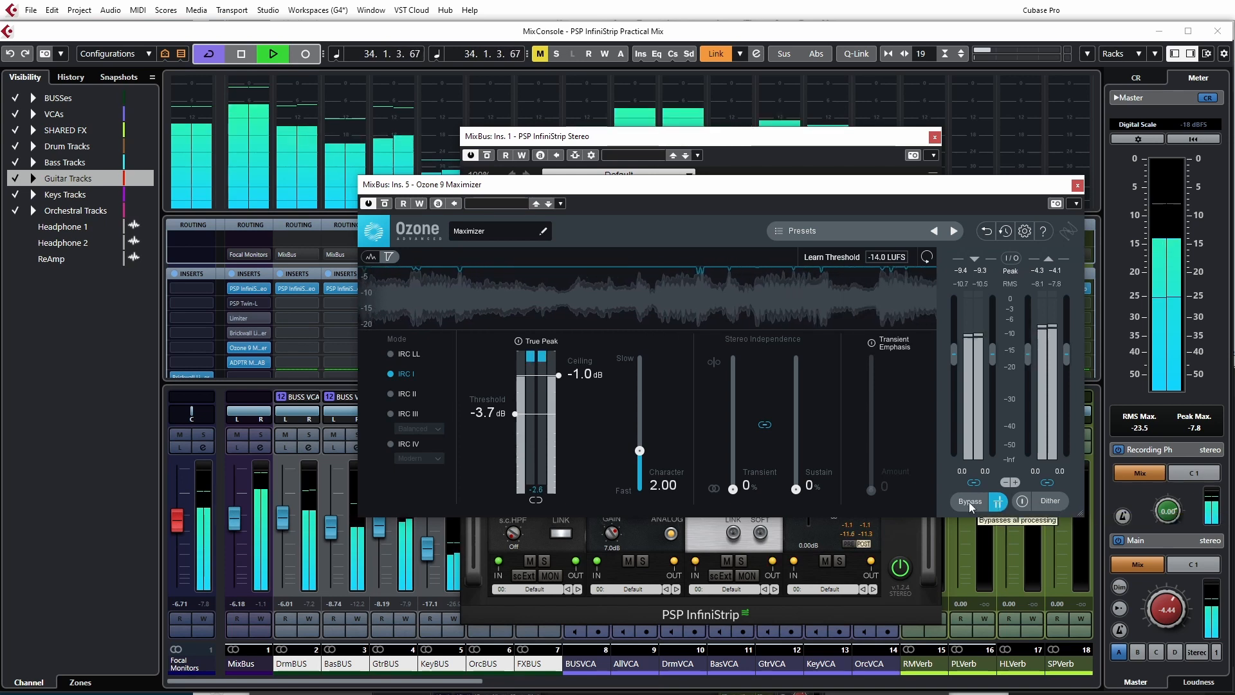
{"action": "left_click", "coordinate": [970, 501]}
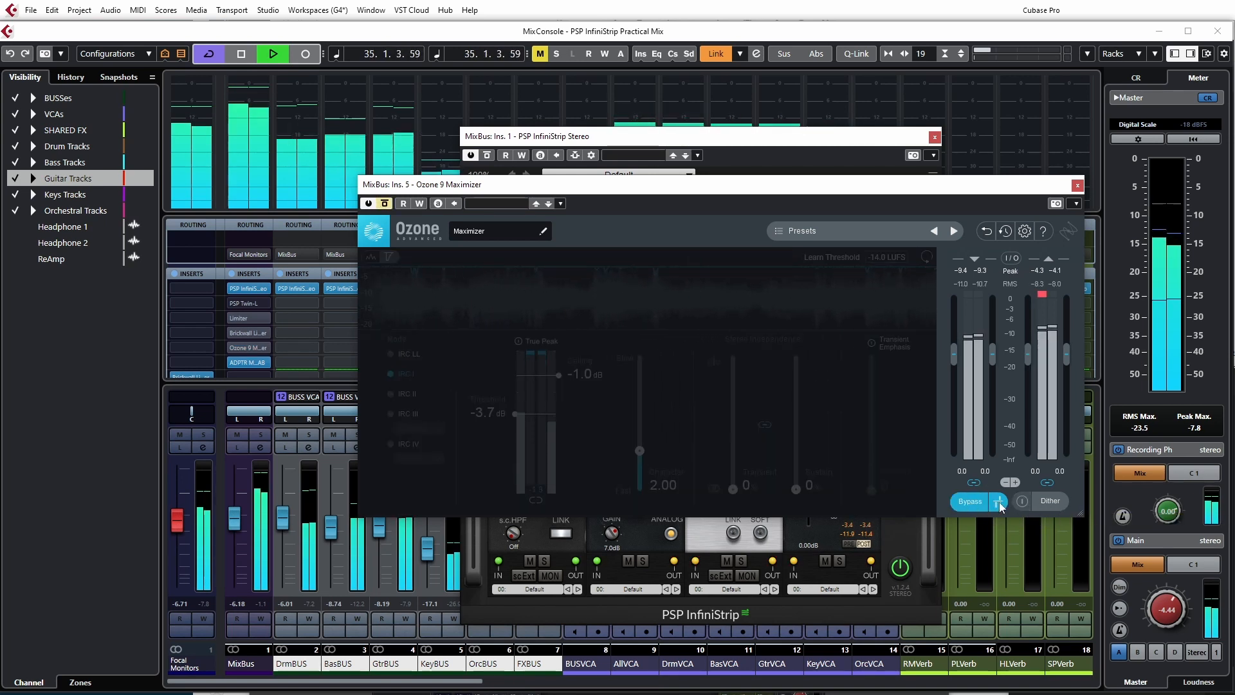
{"action": "left_click", "coordinate": [966, 501]}
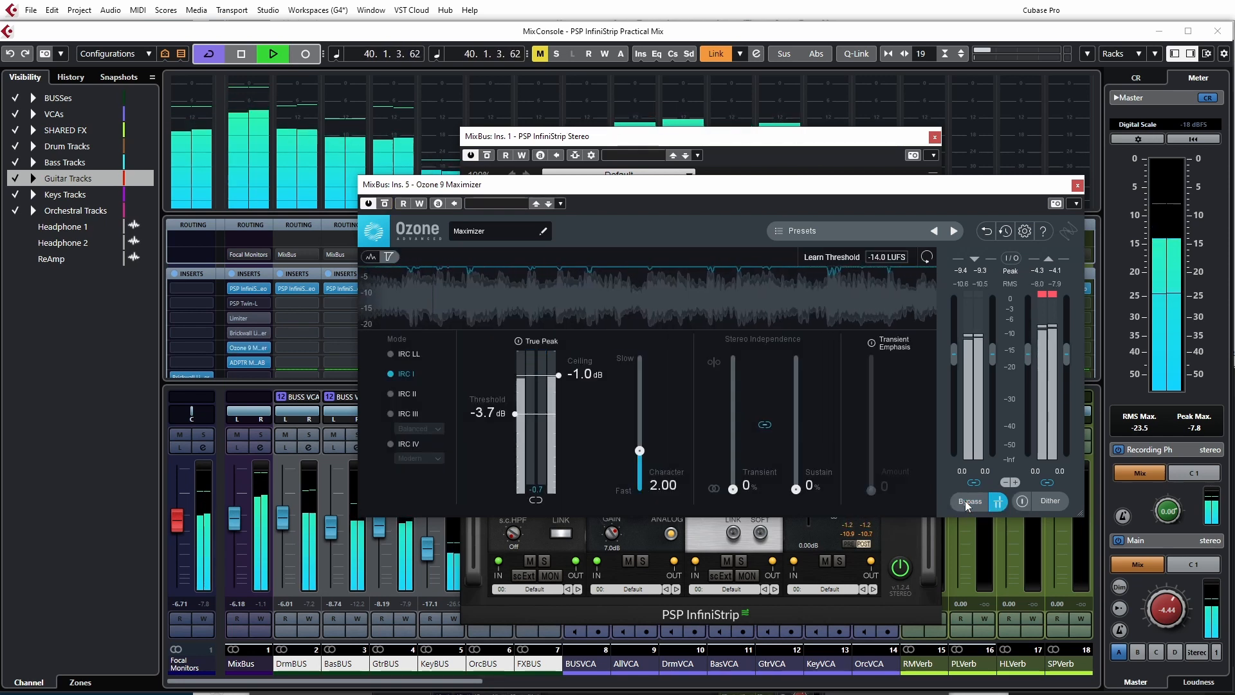
{"action": "left_click", "coordinate": [966, 501]}
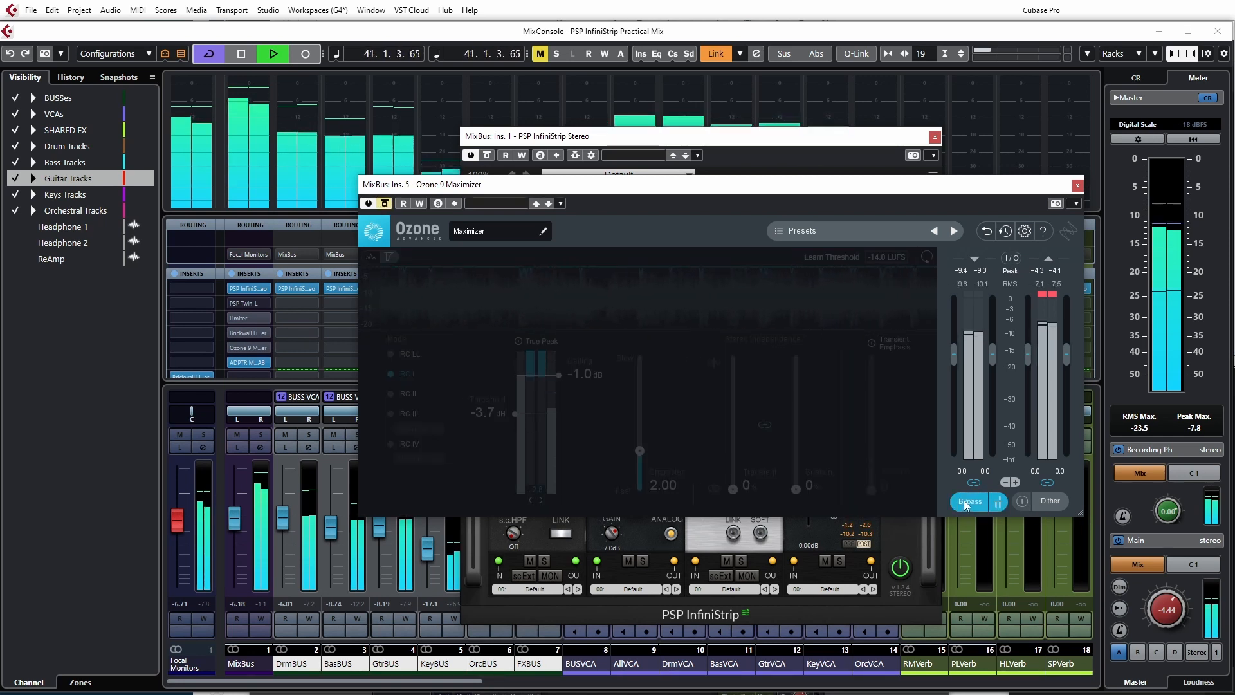
{"action": "left_click", "coordinate": [966, 501]}
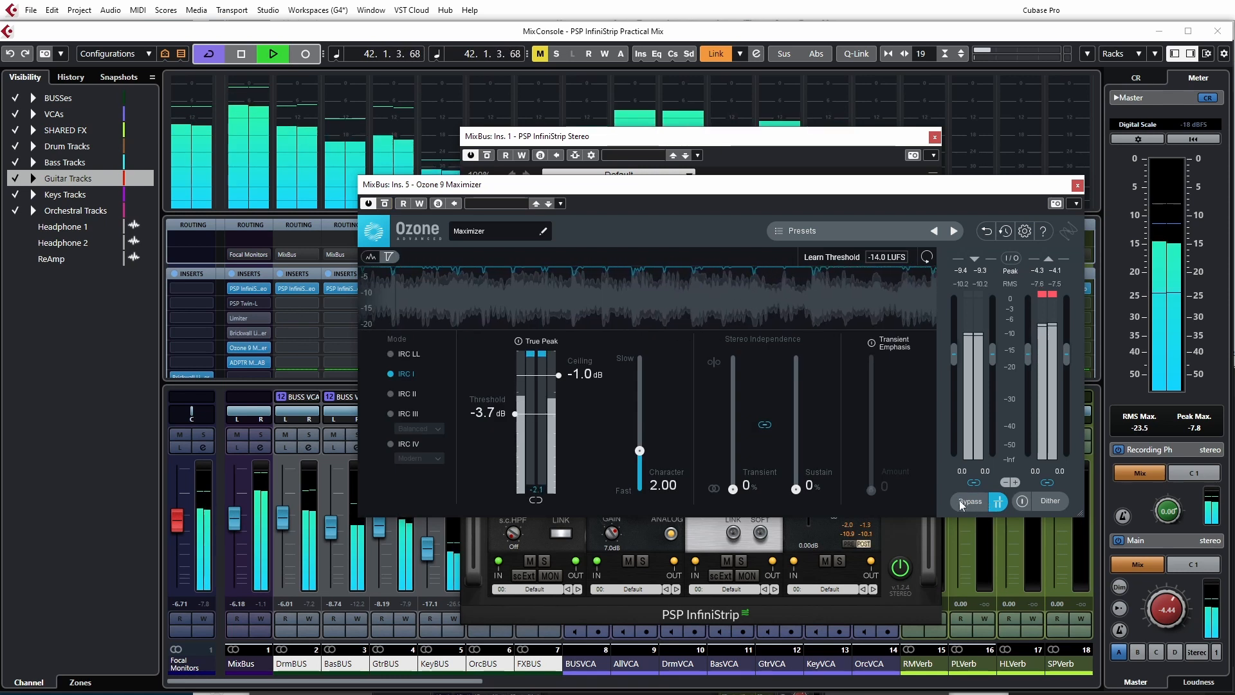
{"action": "left_click", "coordinate": [963, 504]}
{"action": "left_click", "coordinate": [963, 502]}
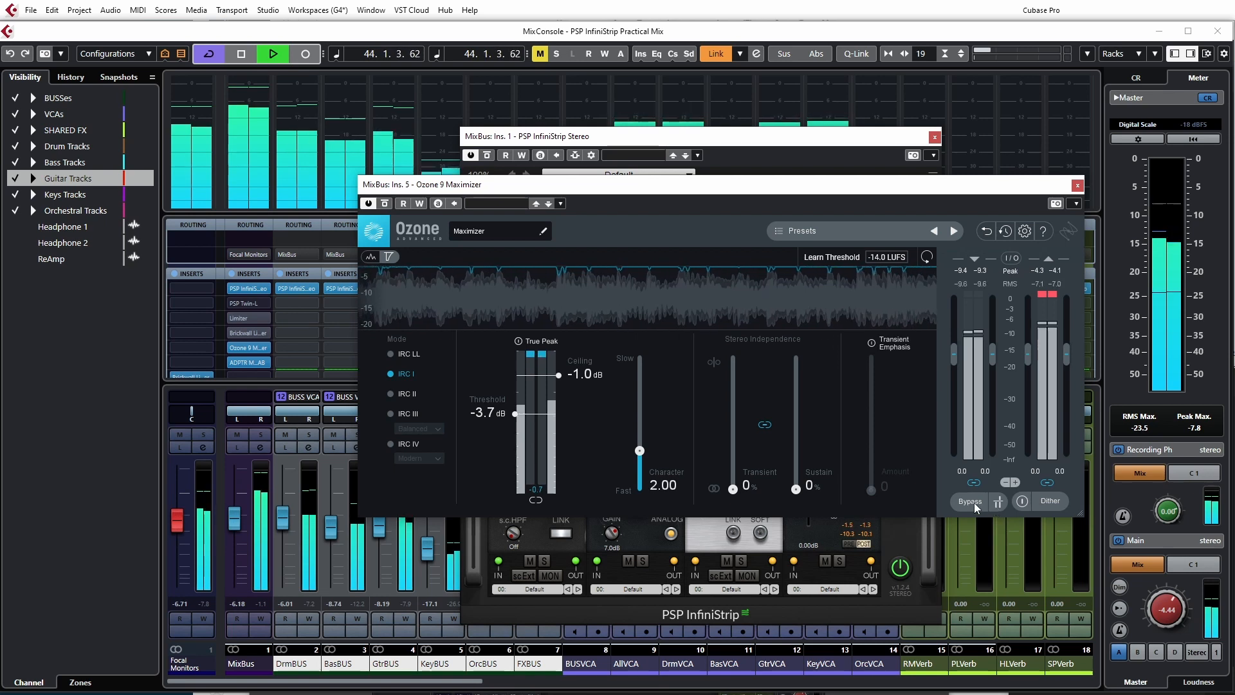
- Compare the bypassed and active Maximizer without gain matching, stop playback, and close the plug-in window
{"action": "left_click", "coordinate": [973, 505]}
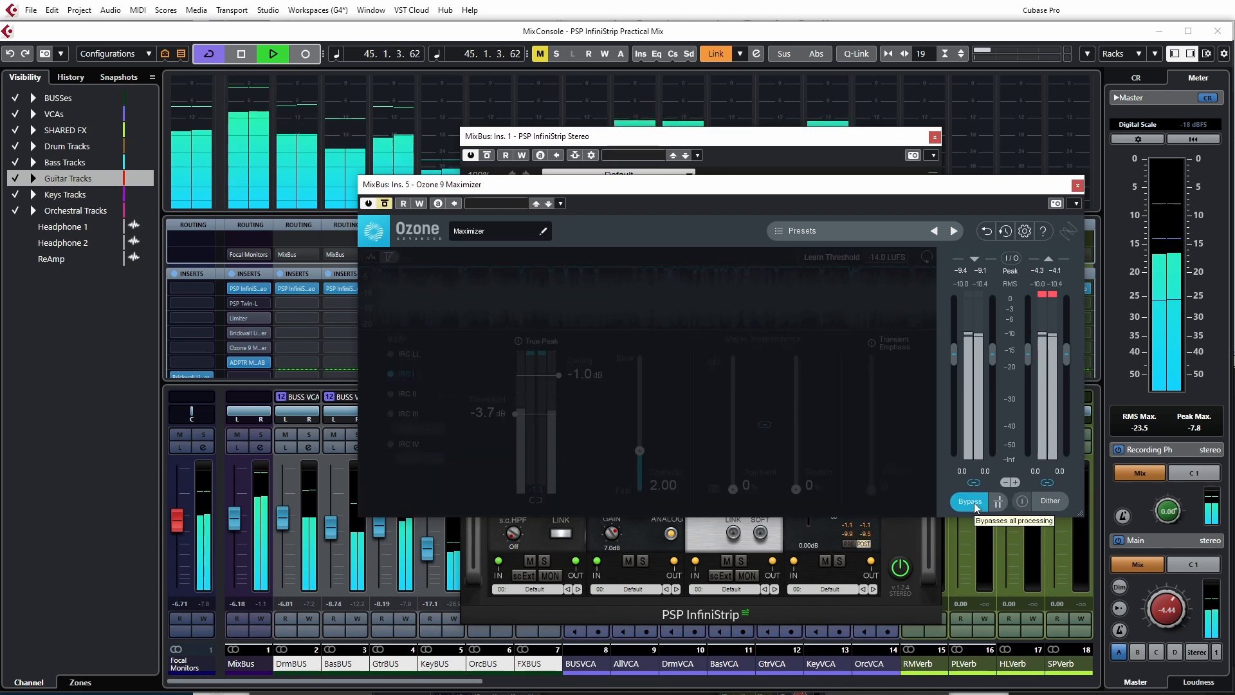
{"action": "left_click", "coordinate": [974, 504]}
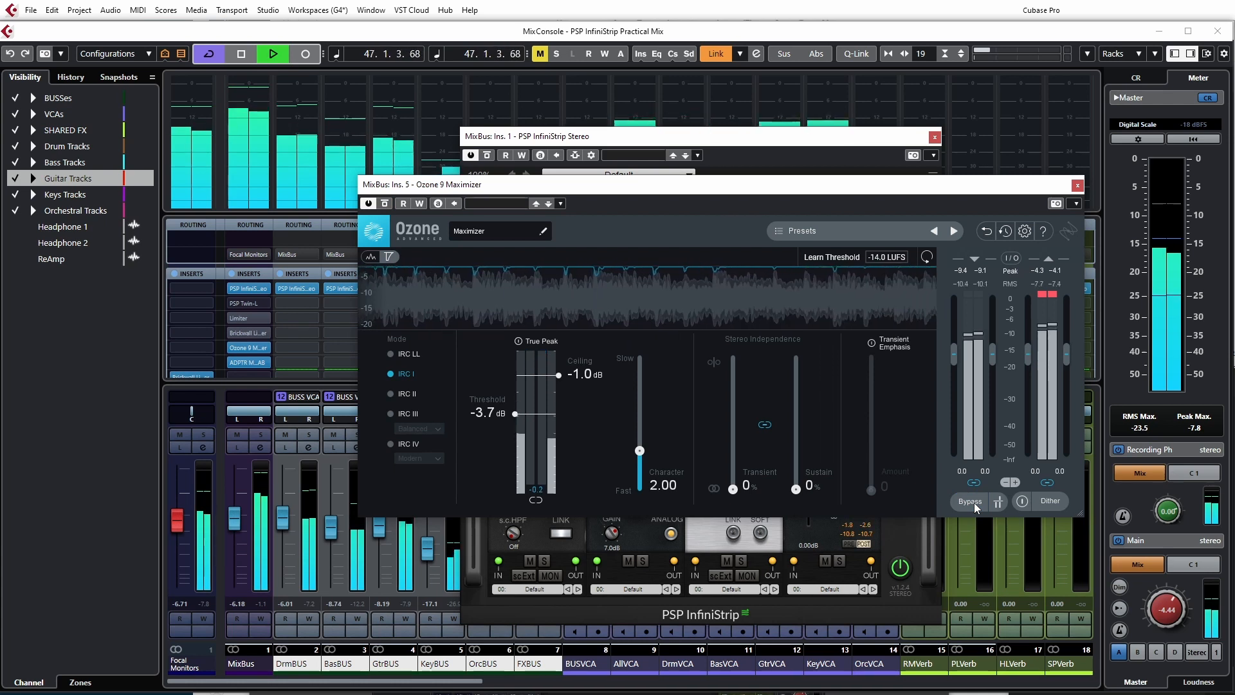
{"action": "left_click", "coordinate": [974, 503]}
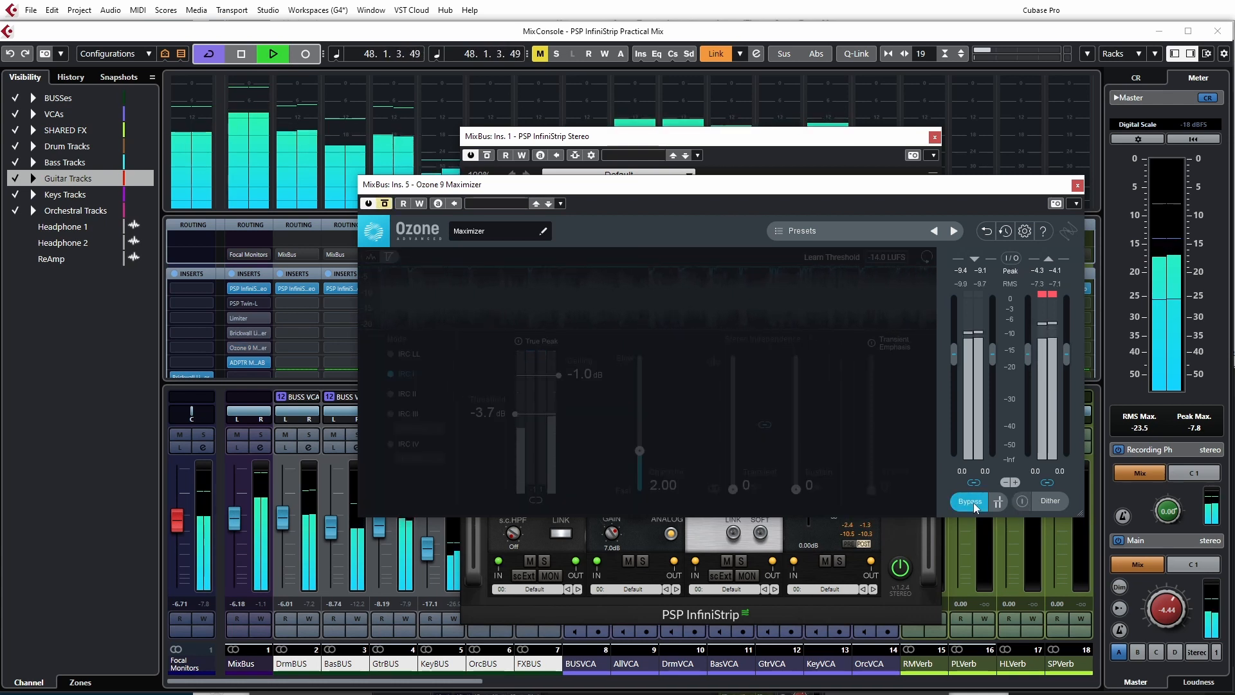
{"action": "left_click", "coordinate": [972, 503]}
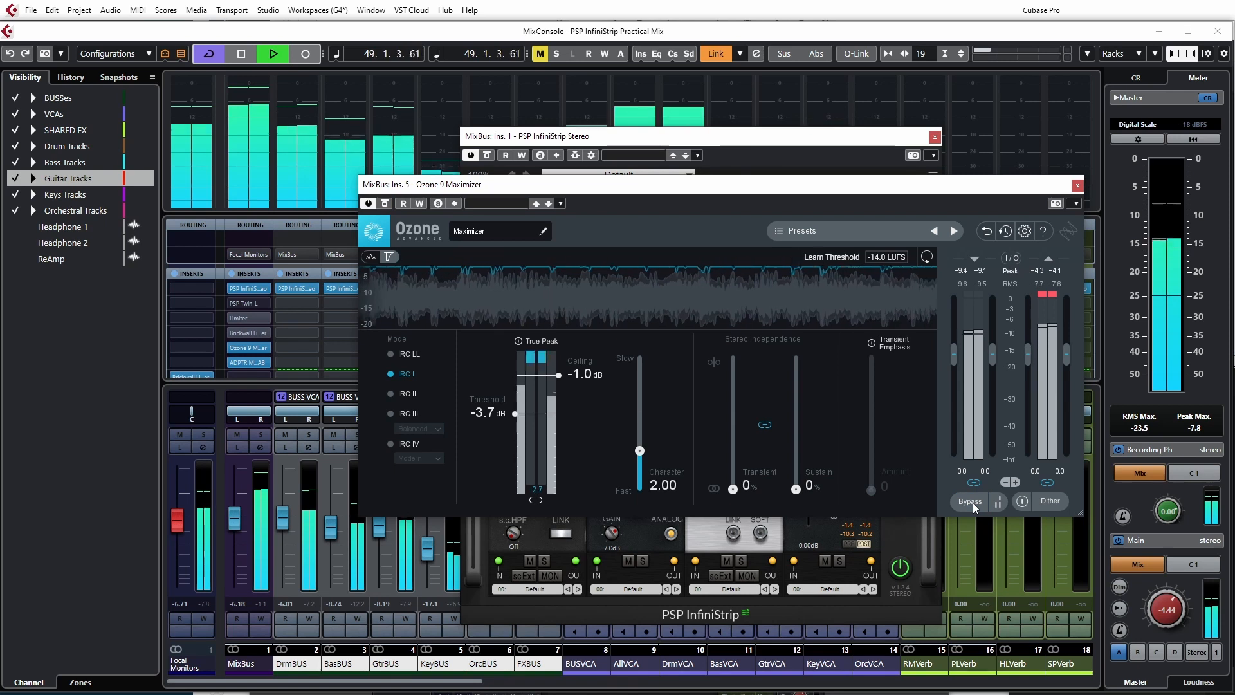
{"action": "key", "text": "space"}
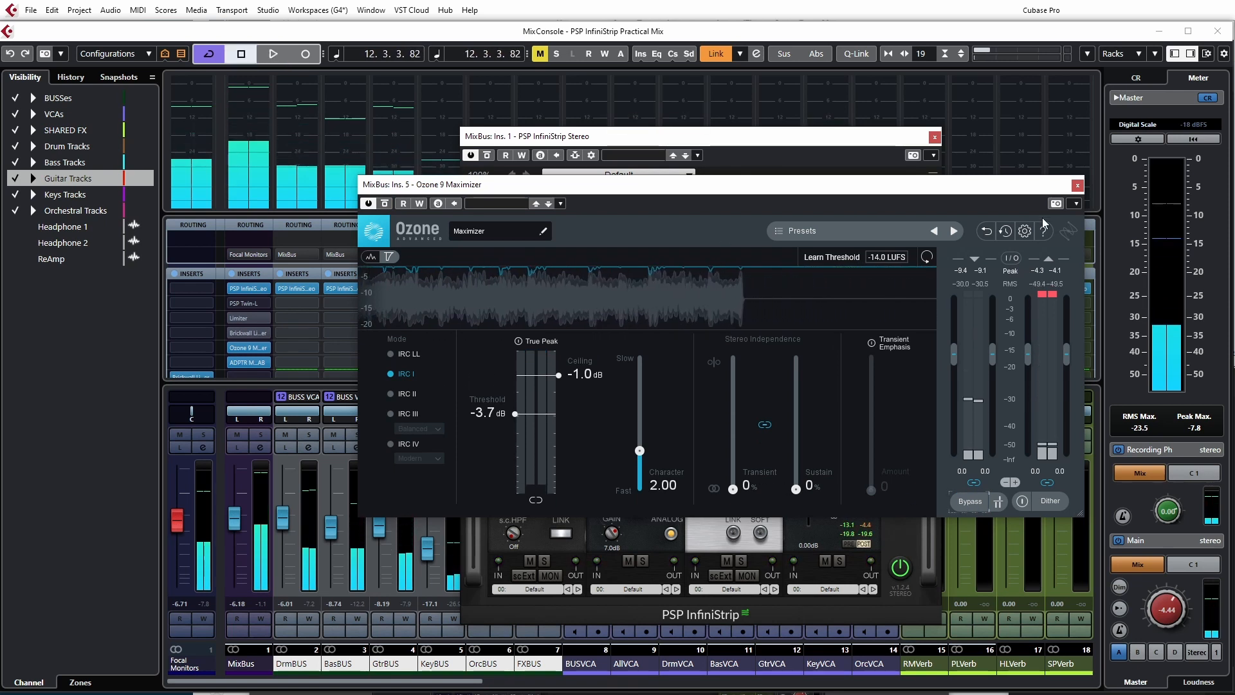
{"action": "left_click", "coordinate": [1077, 188]}
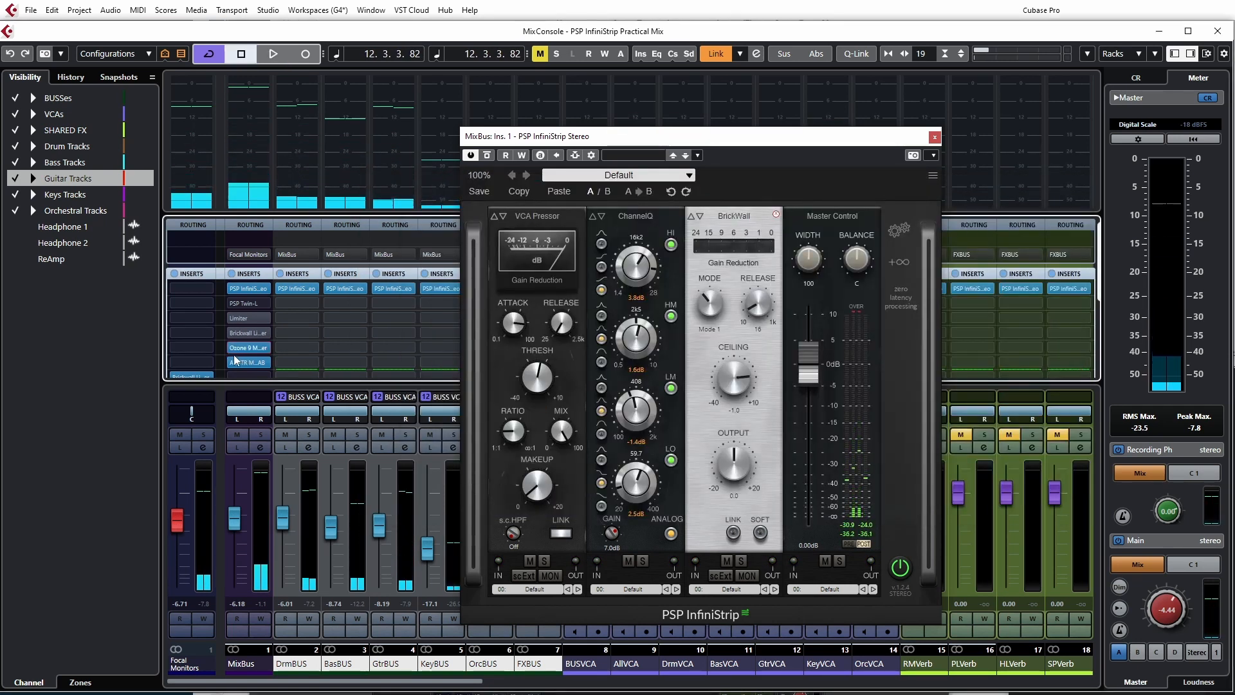
- Open and activate the PSP Twin-L on the MixBus, set its ceiling to -1.0, and play the mix
{"action": "left_click", "coordinate": [249, 301]}
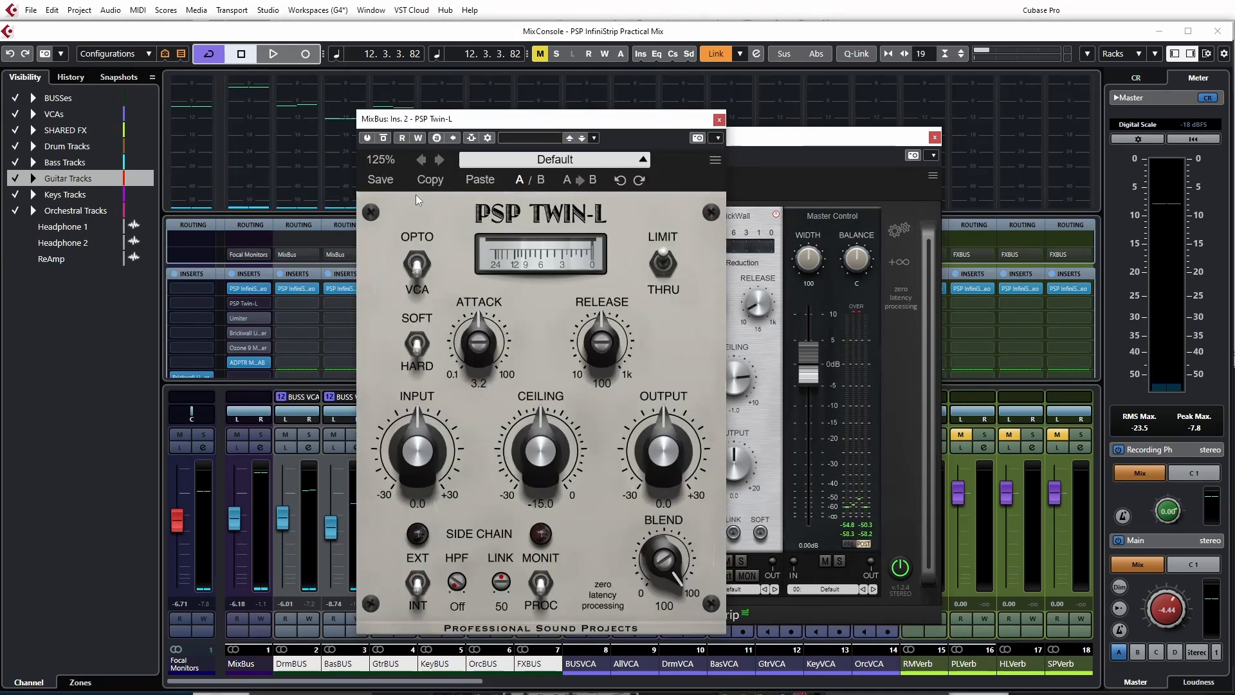
{"action": "key", "text": "space"}
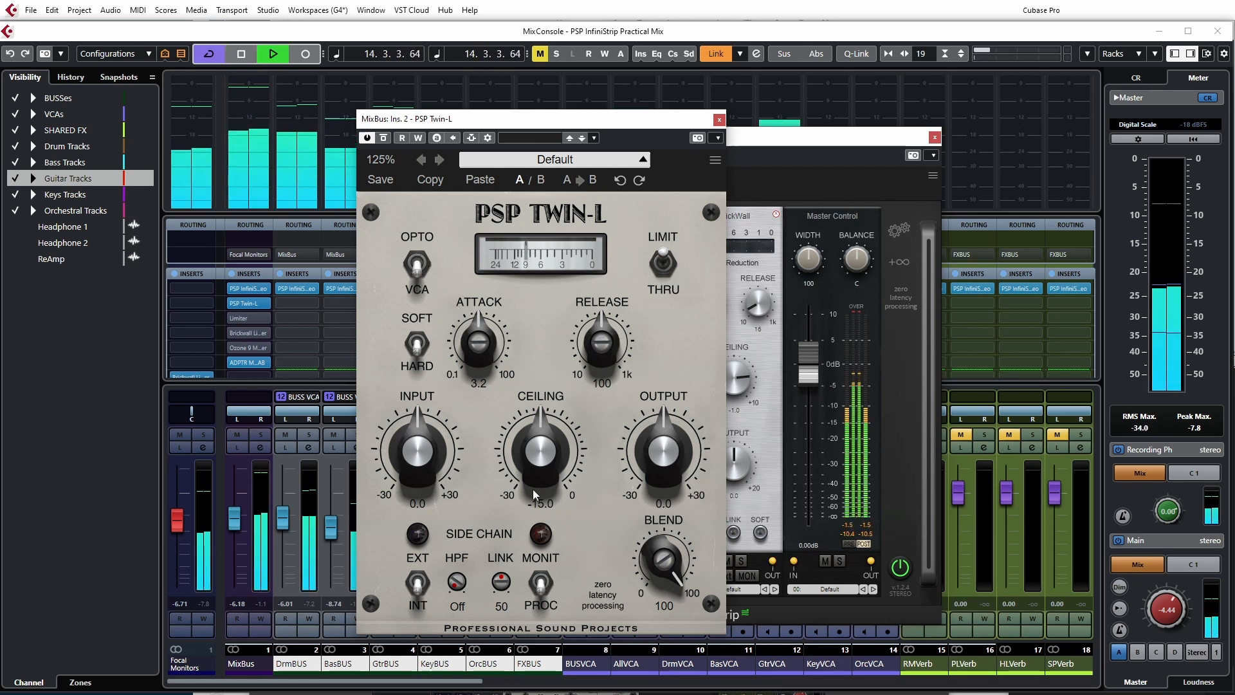
{"action": "key", "text": "space"}
{"action": "mouse_move", "coordinate": [539, 451]}
{"action": "left_mouse_down"}
{"action": "mouse_move", "coordinate": [522, 482]}
{"action": "mouse_move", "coordinate": [604, 322]}
{"action": "mouse_move", "coordinate": [546, 451]}
{"action": "left_mouse_up"}
{"action": "key", "text": "space"}
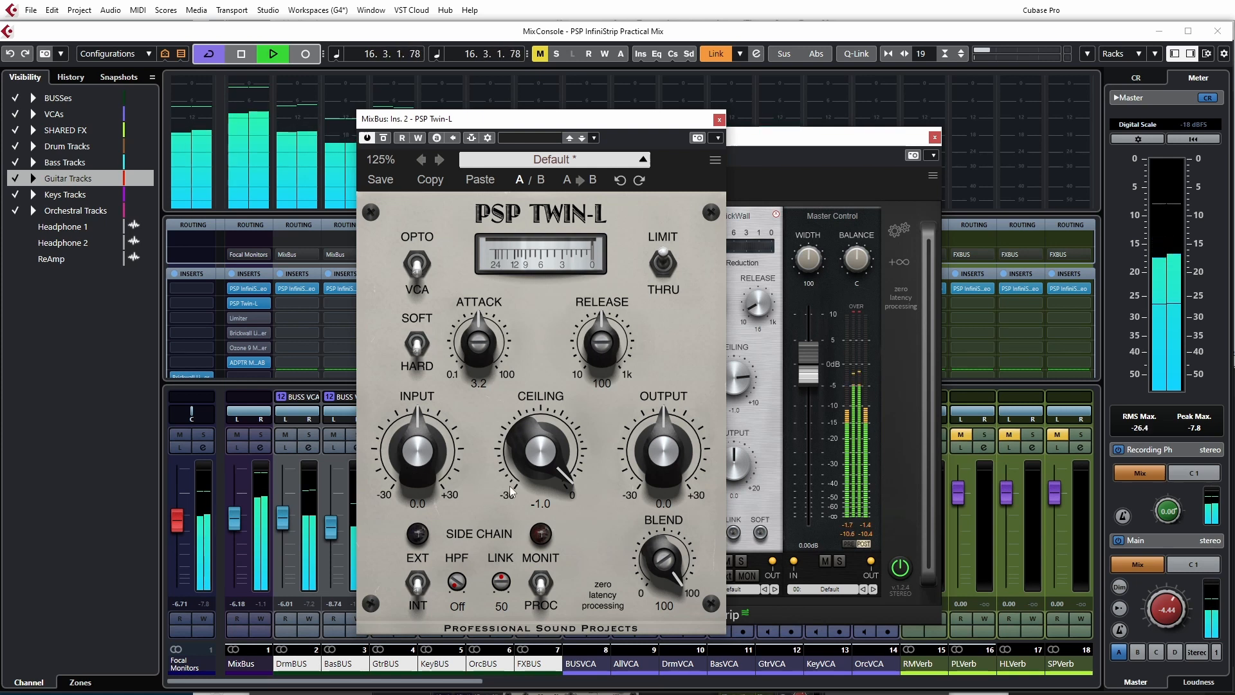
- During playback, try the Twin-L's OPTO/VCA and SOFT/HARD switches and raise its input through 3.5
{"action": "left_click", "coordinate": [416, 263]}
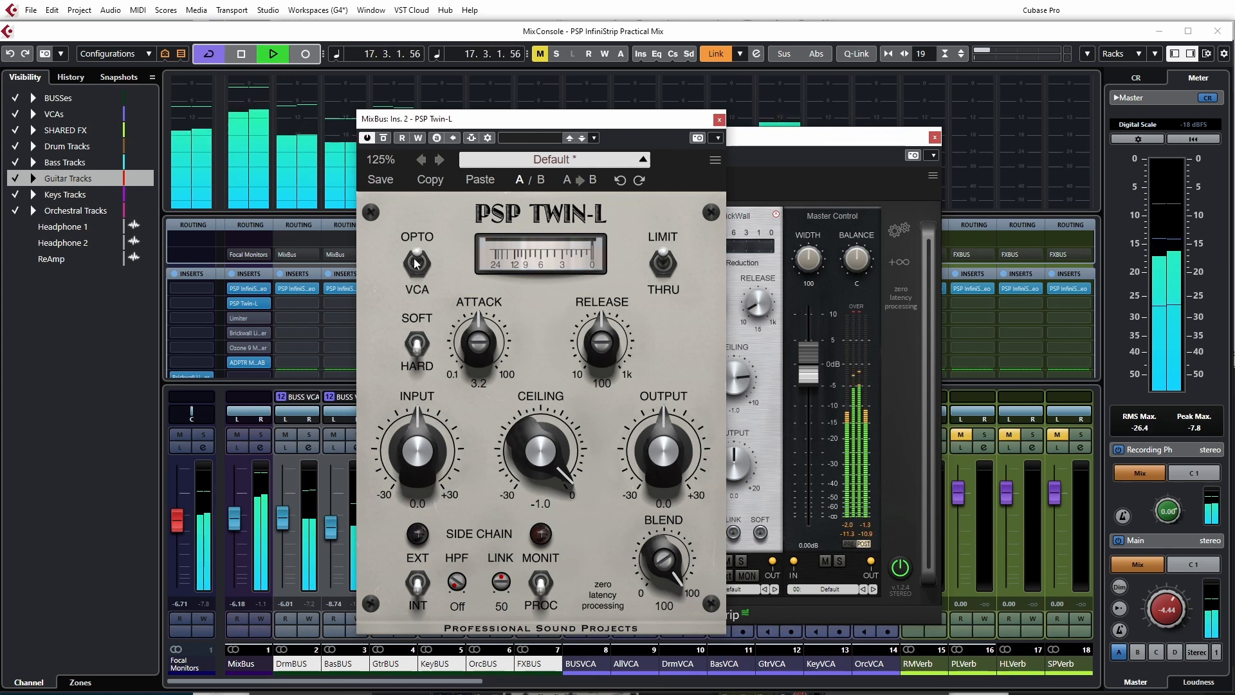
{"action": "left_click", "coordinate": [416, 344]}
{"action": "left_click", "coordinate": [419, 353]}
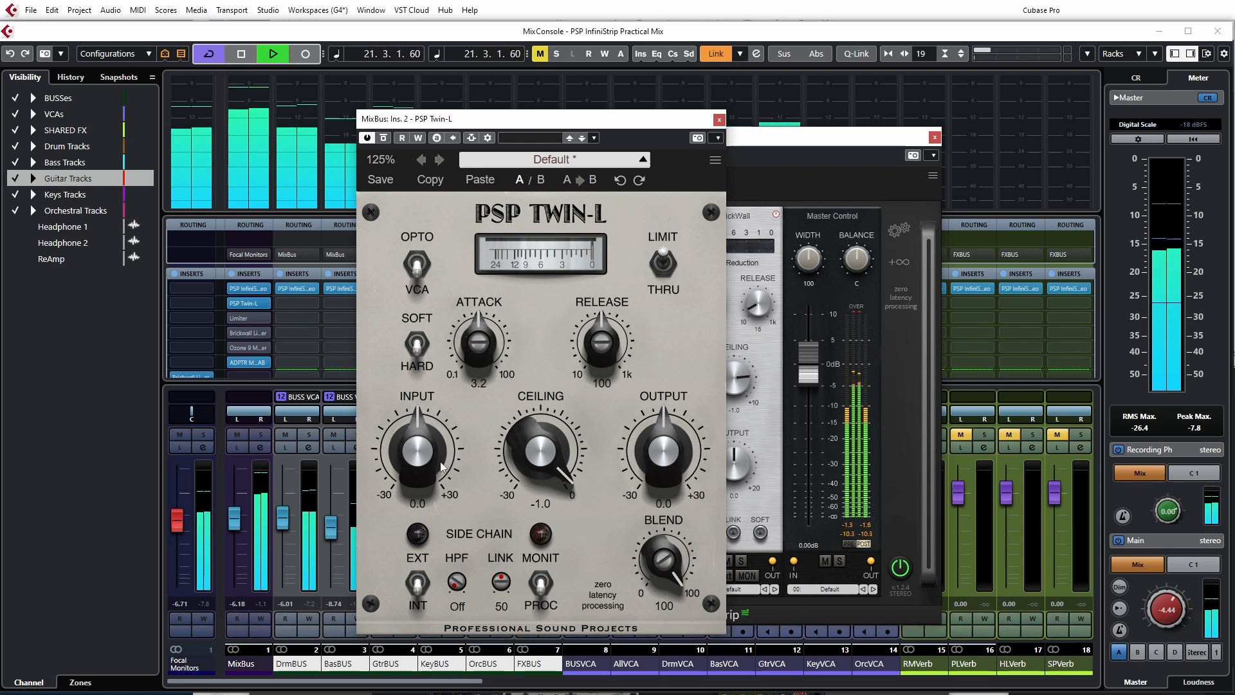
{"action": "left_click_drag", "start_coordinate": [422, 452], "coordinate": [425, 444]}
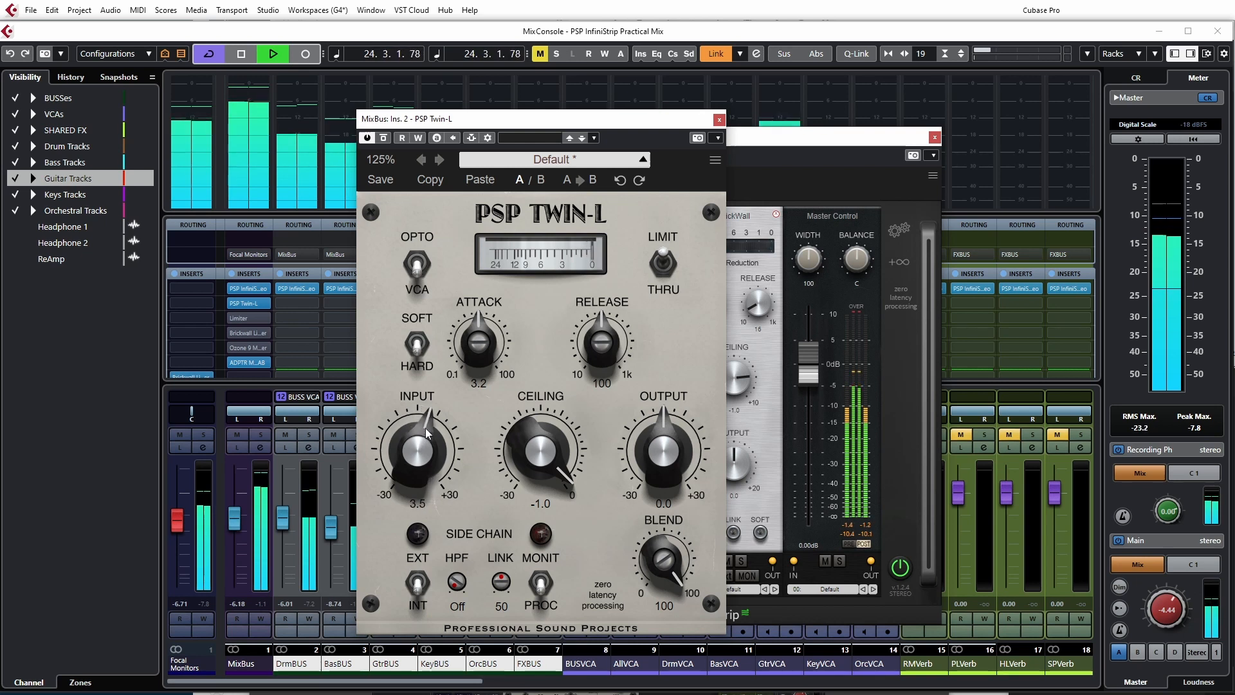
{"action": "left_click_drag", "start_coordinate": [429, 431], "coordinate": [430, 428]}
- Set the Twin-L's input to 6.4 and output to -5.3, and compare the bypassed and active sound
{"action": "left_click_drag", "start_coordinate": [668, 450], "coordinate": [649, 474]}
{"action": "left_click_drag", "start_coordinate": [425, 459], "coordinate": [426, 442]}
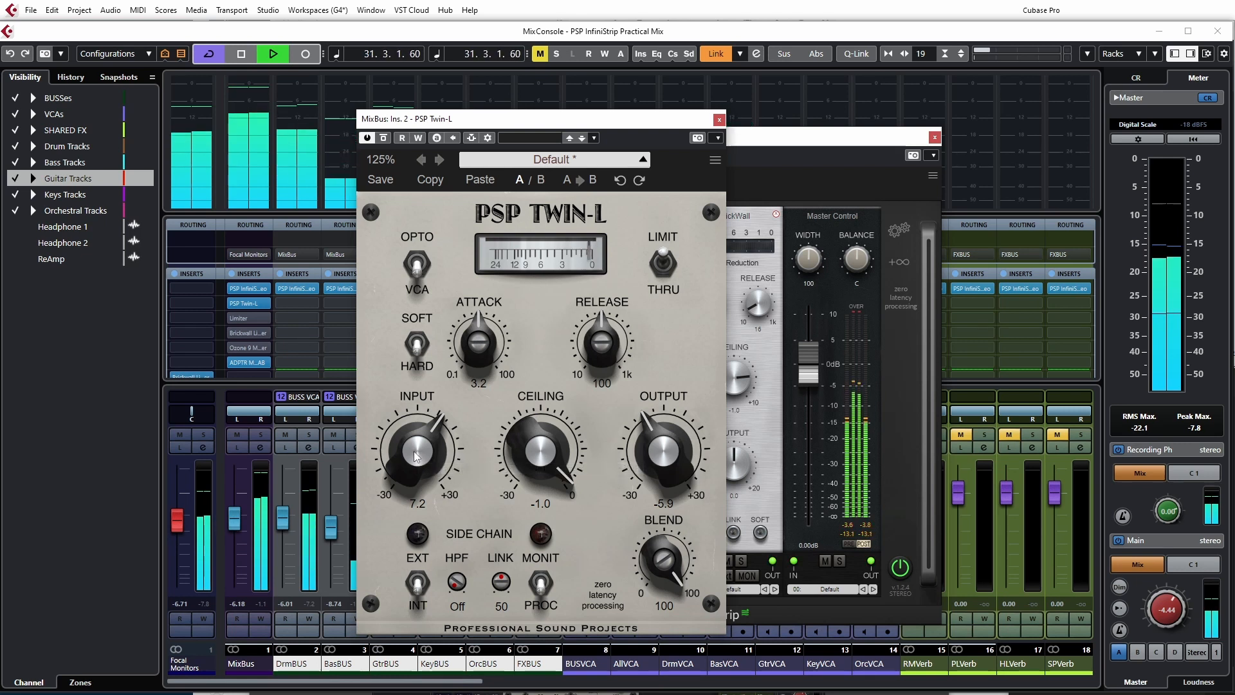
{"action": "scroll", "coordinate": [410, 460], "scroll_direction": "down", "scroll_amount": 3}
{"action": "scroll", "coordinate": [665, 448], "scroll_direction": "up", "scroll_amount": 3}
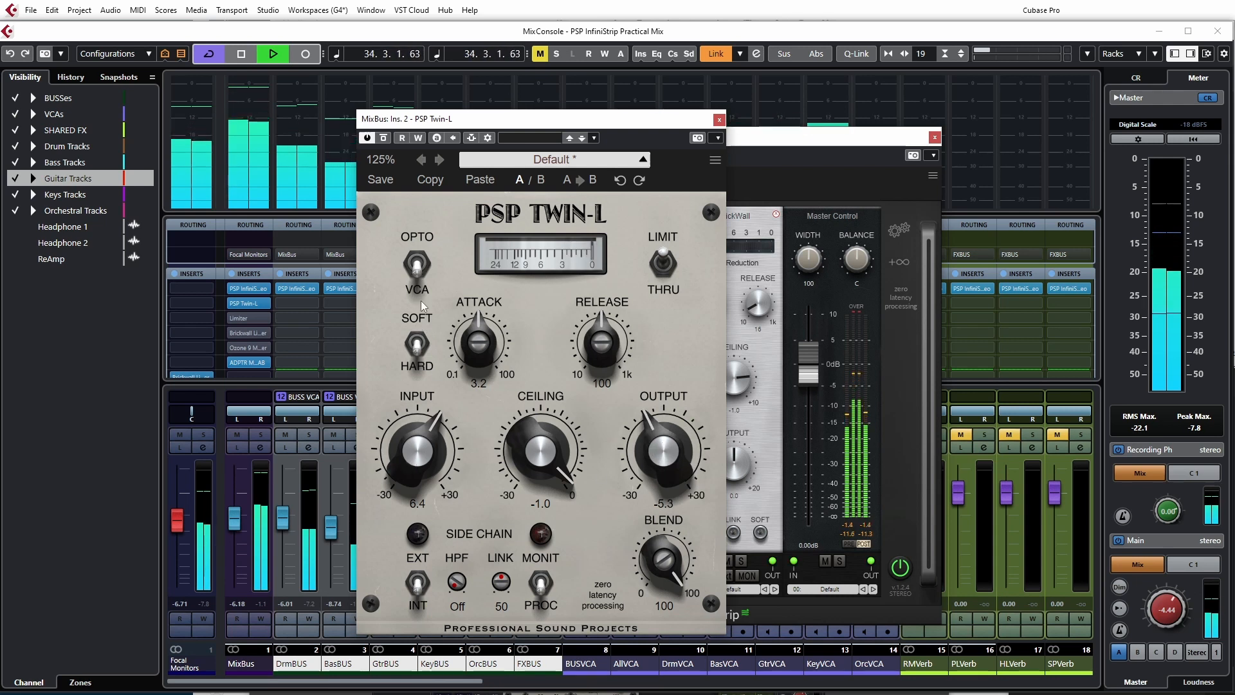
{"action": "left_click", "coordinate": [385, 139]}
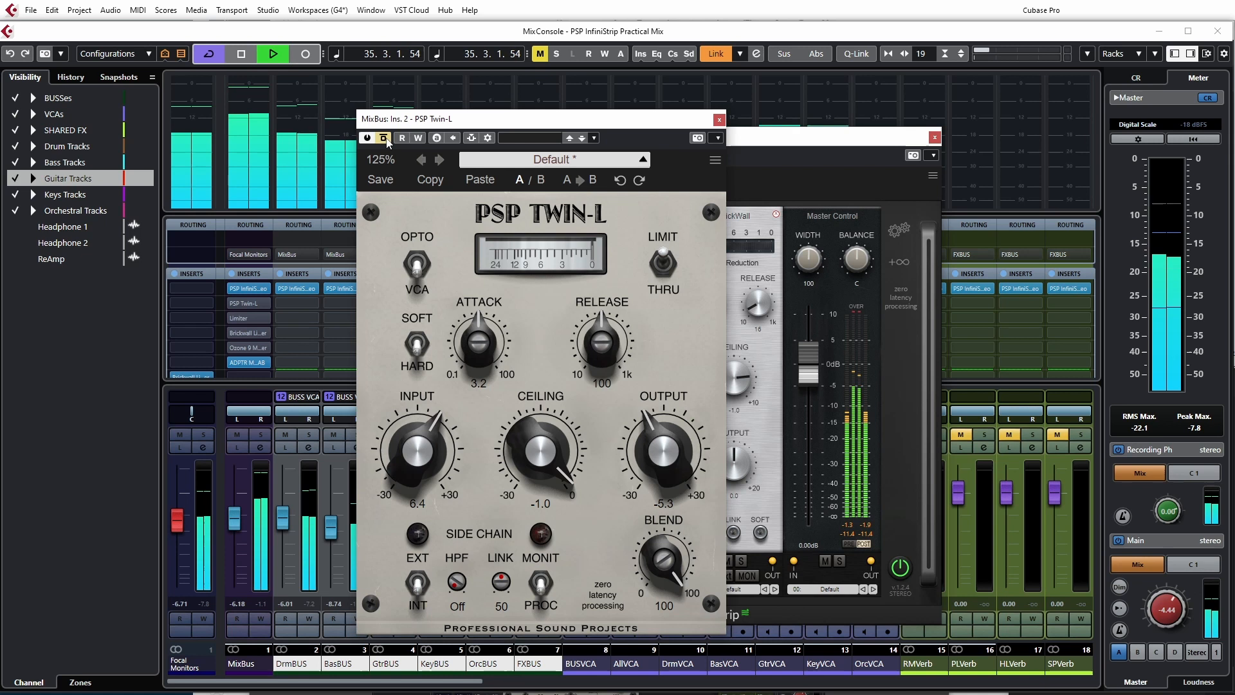
{"action": "left_click", "coordinate": [385, 138]}
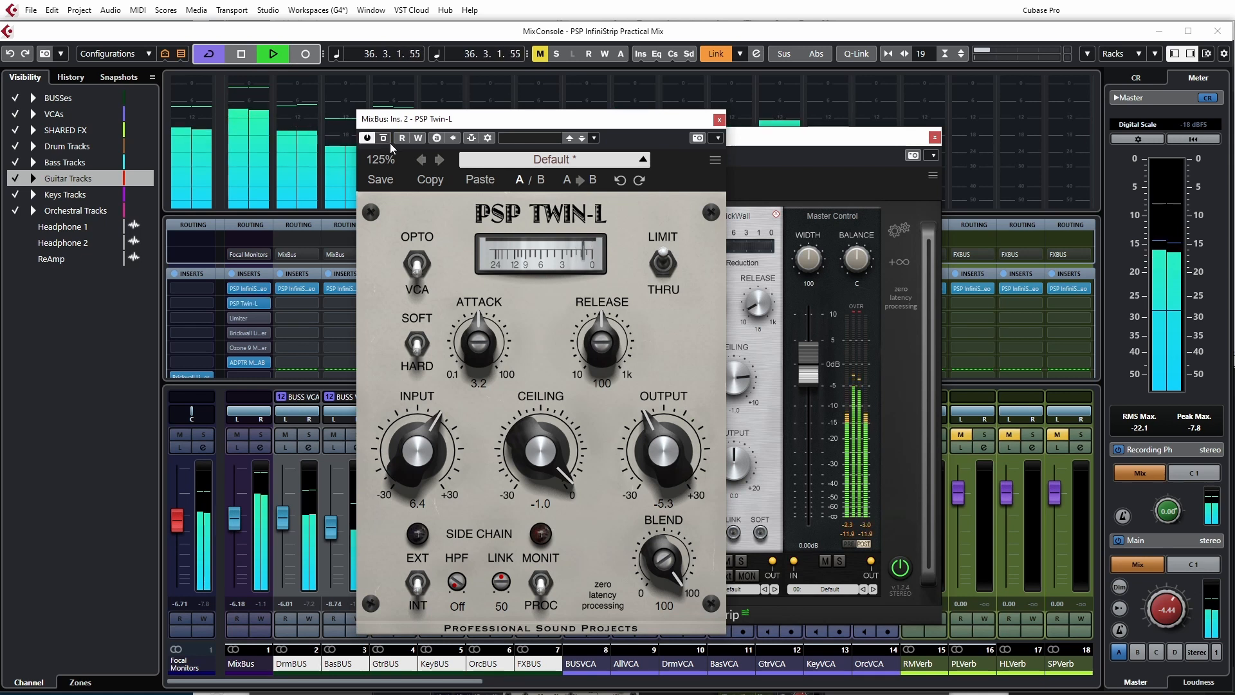
- Reset the Twin-L's output to 0.0 during playback and compare the limited mix with the bypassed one
{"action": "left_click", "coordinate": [665, 455], "text": "ctrl"}
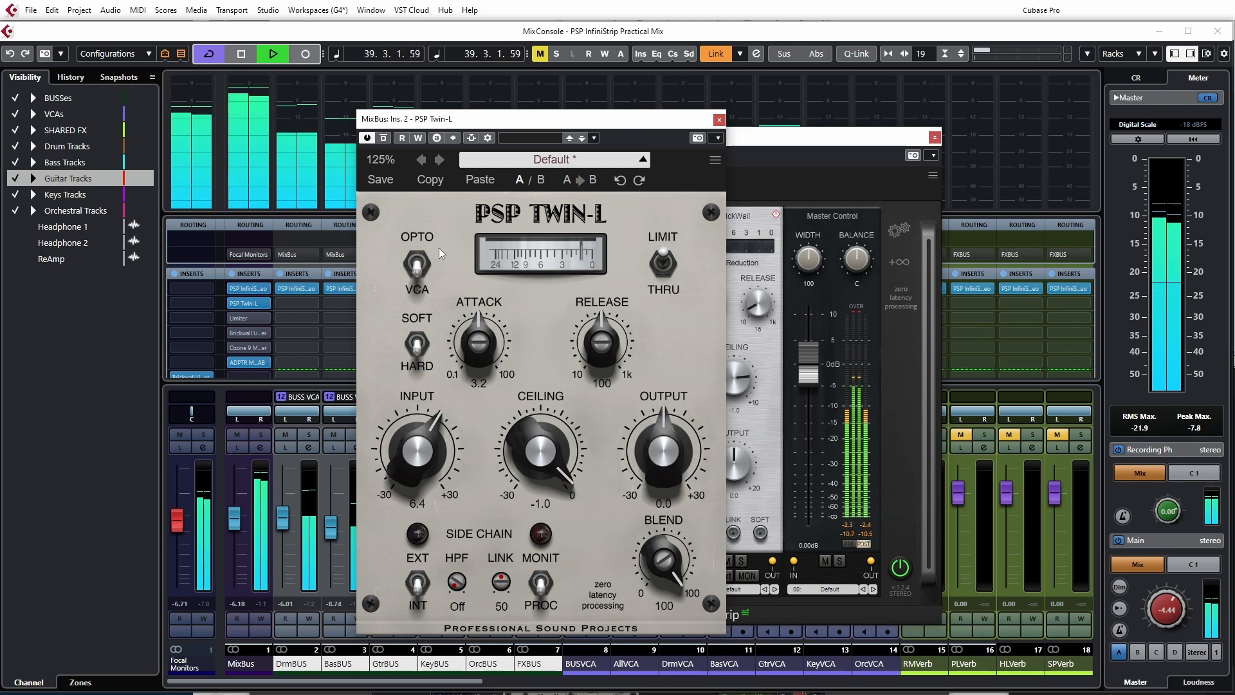
{"action": "left_click", "coordinate": [384, 139]}
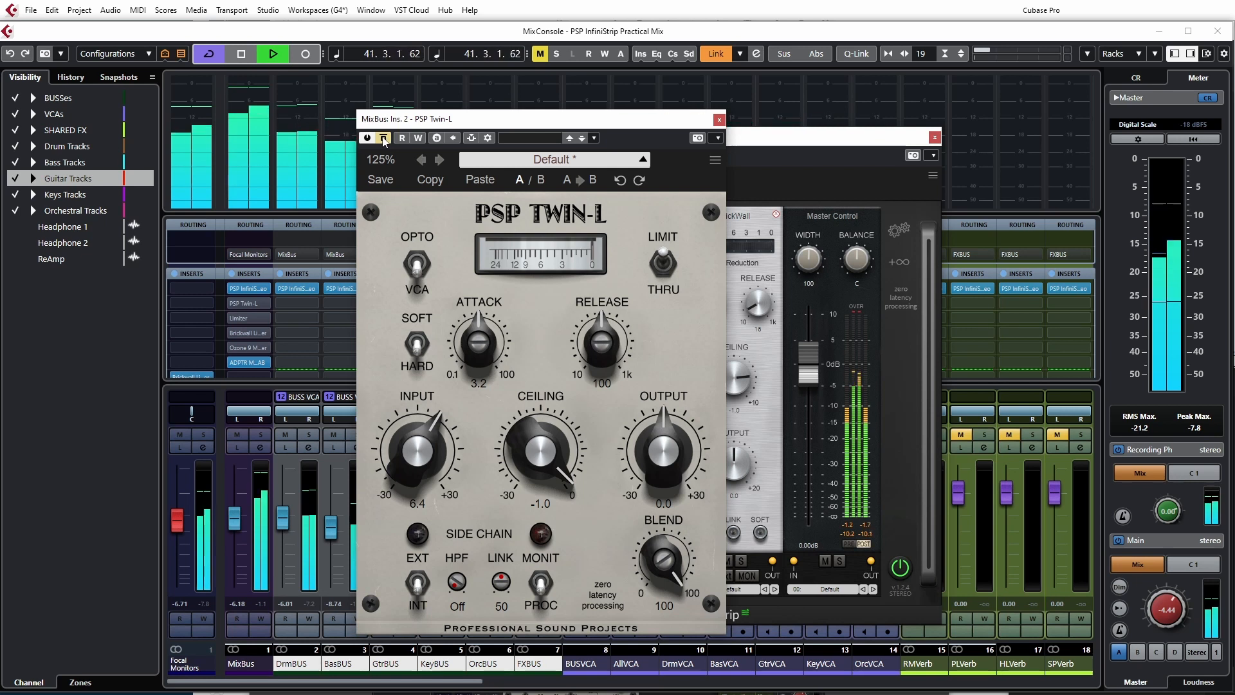
{"action": "left_click", "coordinate": [384, 139]}
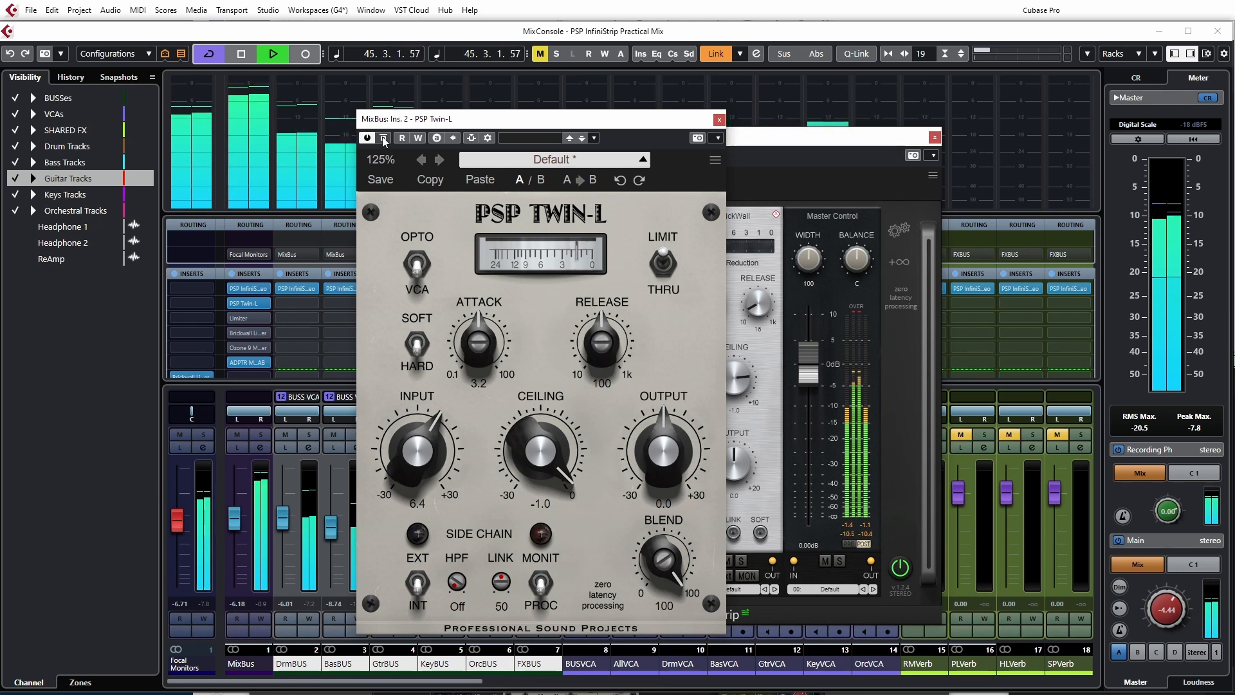
{"action": "left_click", "coordinate": [383, 139]}
{"action": "left_click", "coordinate": [383, 138]}
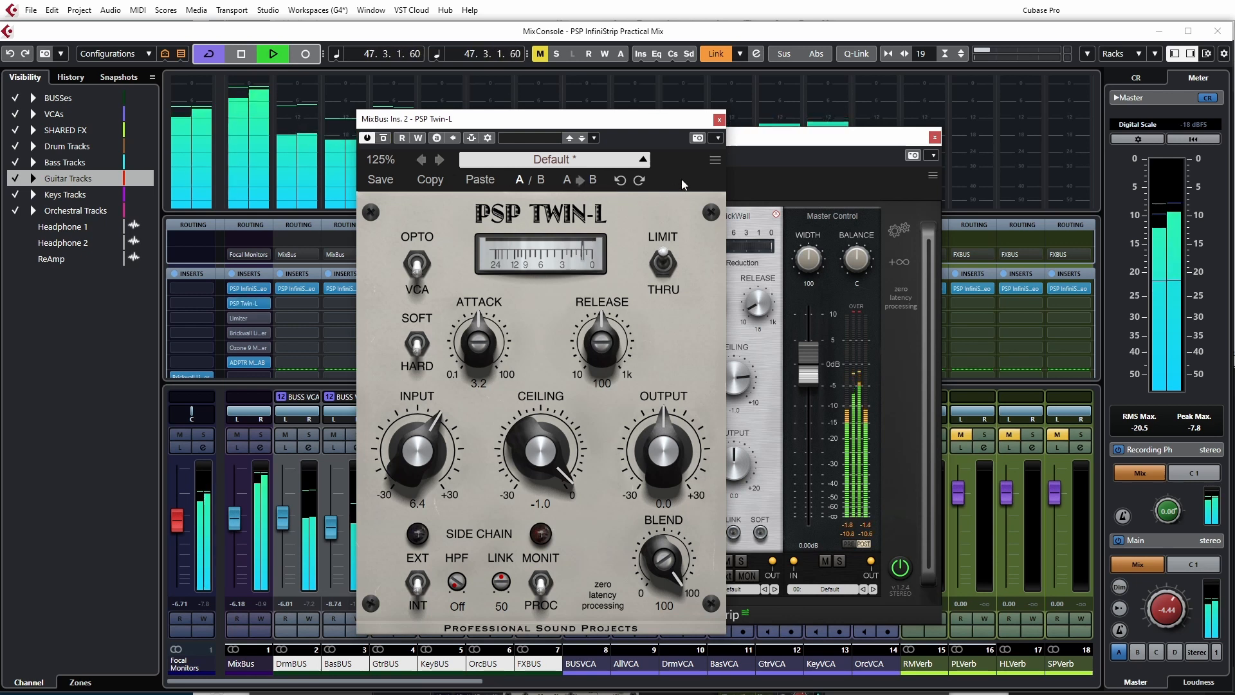
- Stop playback, bypass the Twin-L insert, and close the Twin-L and InfiniStrip windows
{"action": "key", "text": "space"}
{"action": "left_click", "coordinate": [718, 119]}
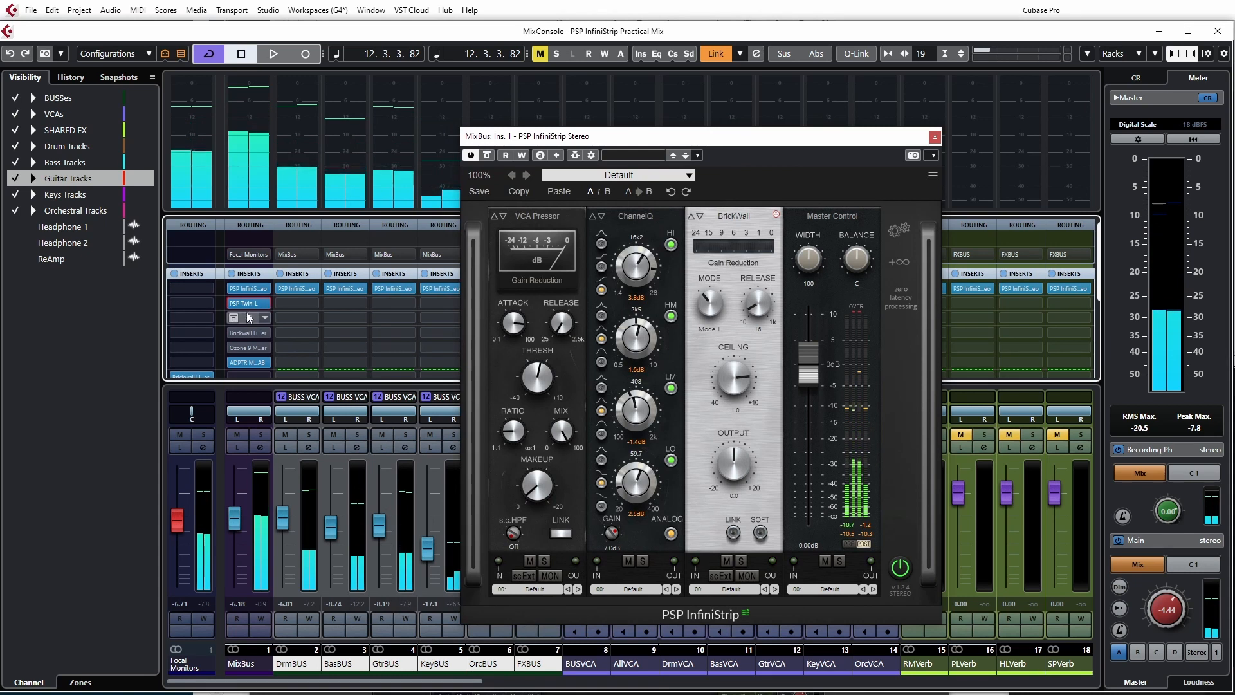
{"action": "left_click", "coordinate": [934, 136]}
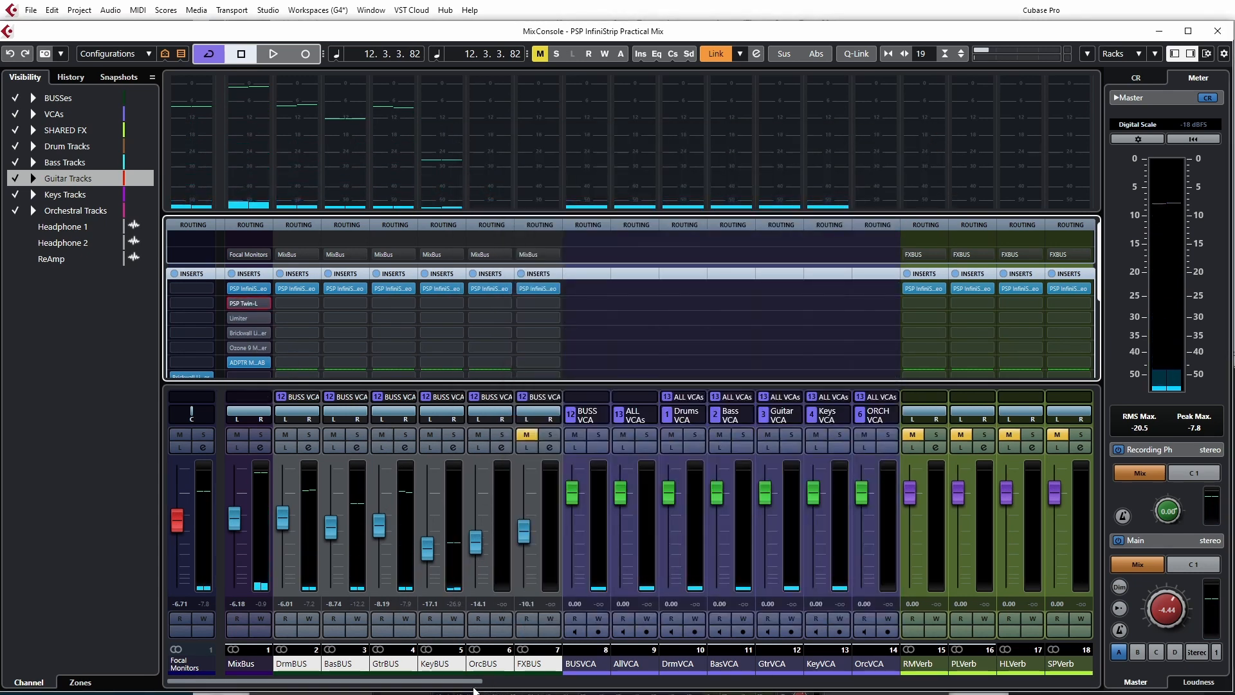
- Open the Snare channel's Ozone 9 Vintage Limiter, take it out of bypass, and move its window above the channel faders
{"action": "left_click_drag", "start_coordinate": [479, 683], "coordinate": [685, 672]}
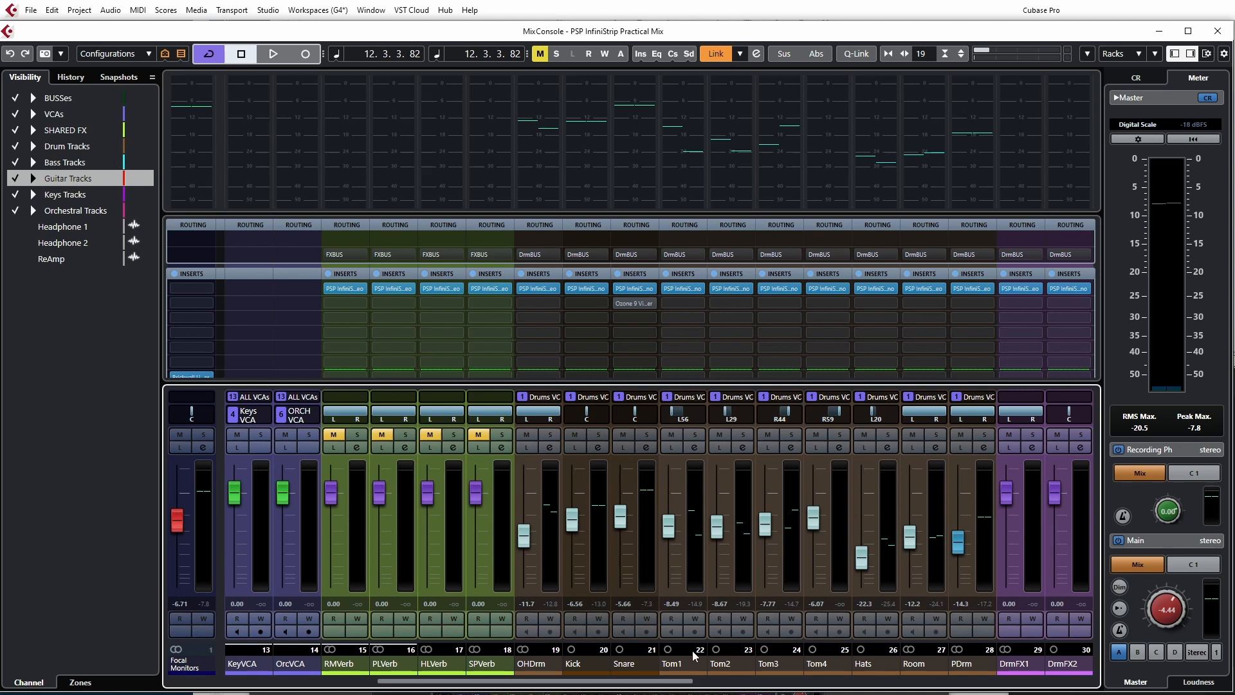
{"action": "left_click", "coordinate": [631, 303]}
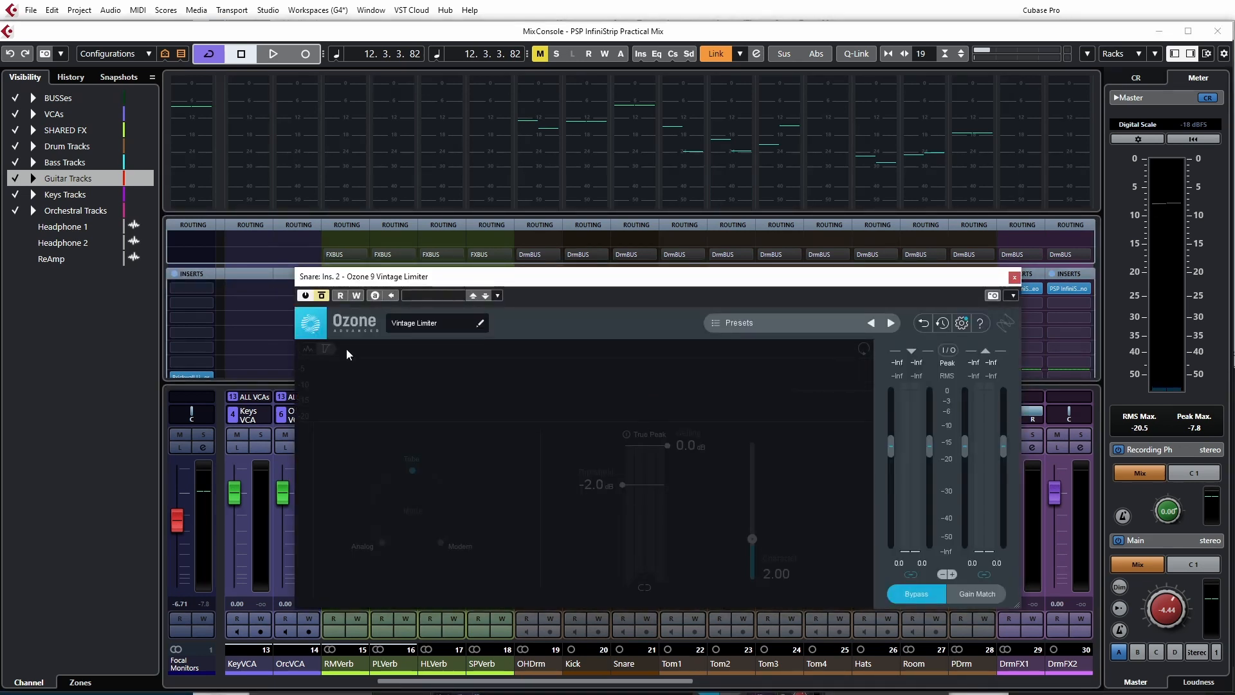
{"action": "mouse_move", "coordinate": [408, 283]}
{"action": "left_mouse_down"}
{"action": "mouse_move", "coordinate": [409, 352]}
{"action": "mouse_move", "coordinate": [440, 402]}
{"action": "mouse_move", "coordinate": [431, 210]}
{"action": "mouse_move", "coordinate": [433, 228]}
{"action": "left_mouse_up"}
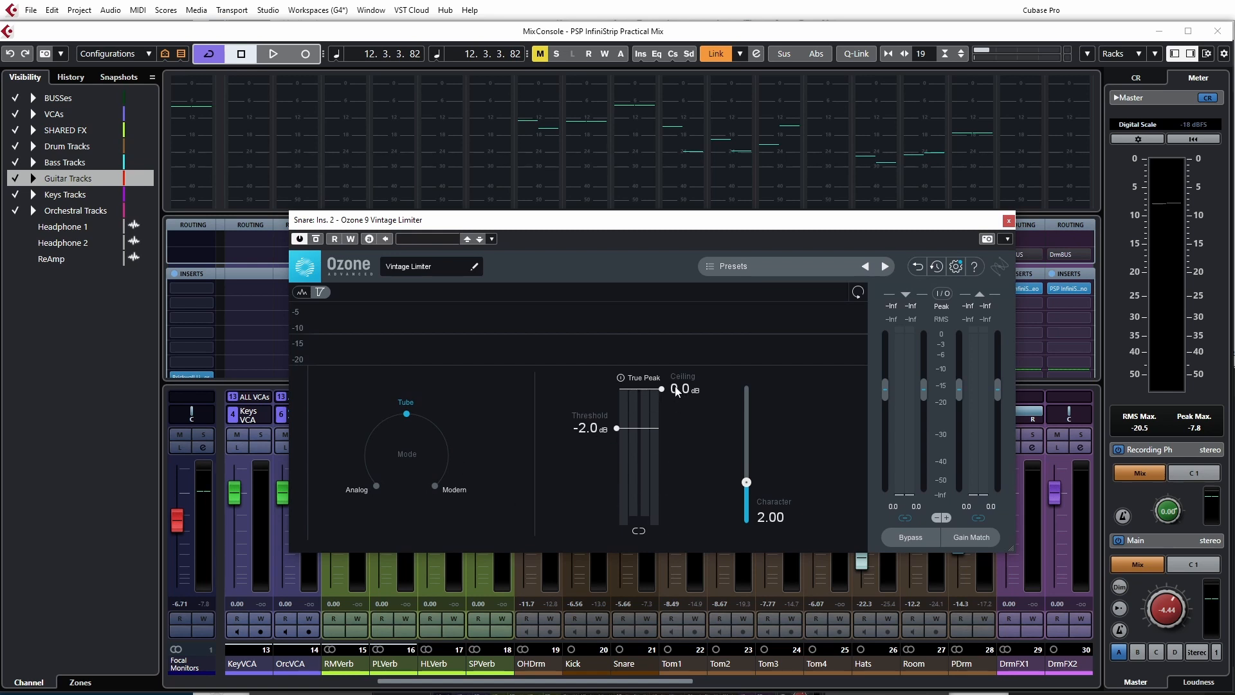
{"action": "left_click_drag", "start_coordinate": [628, 224], "coordinate": [602, 126]}
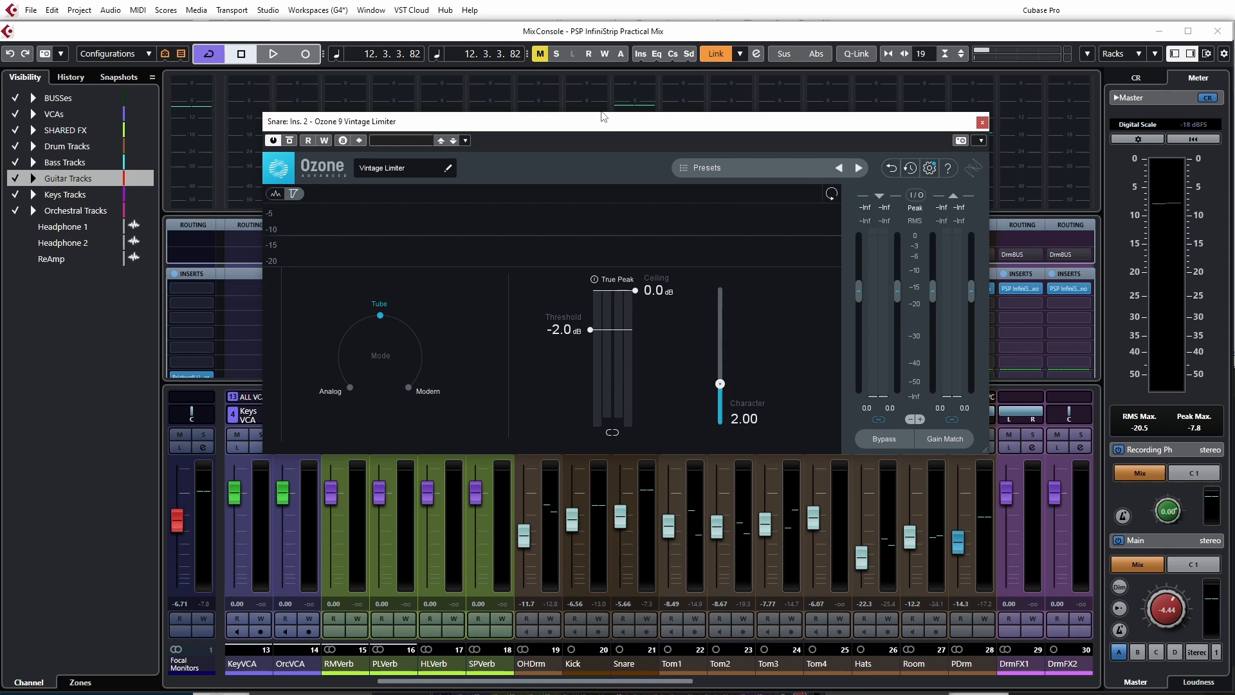
- Start playback and set the Vintage Limiter's ceiling to -0.5 dB and threshold to -6.1 dB
{"action": "key", "text": "space"}
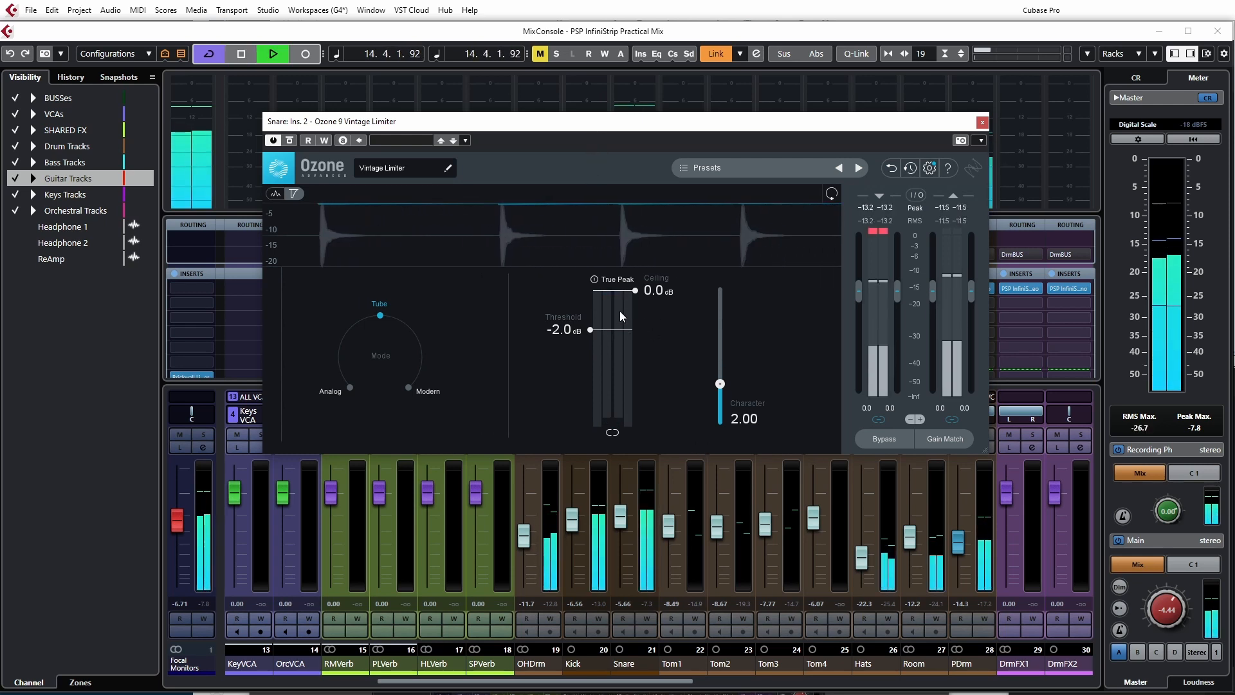
{"action": "left_click_drag", "start_coordinate": [635, 294], "coordinate": [631, 303]}
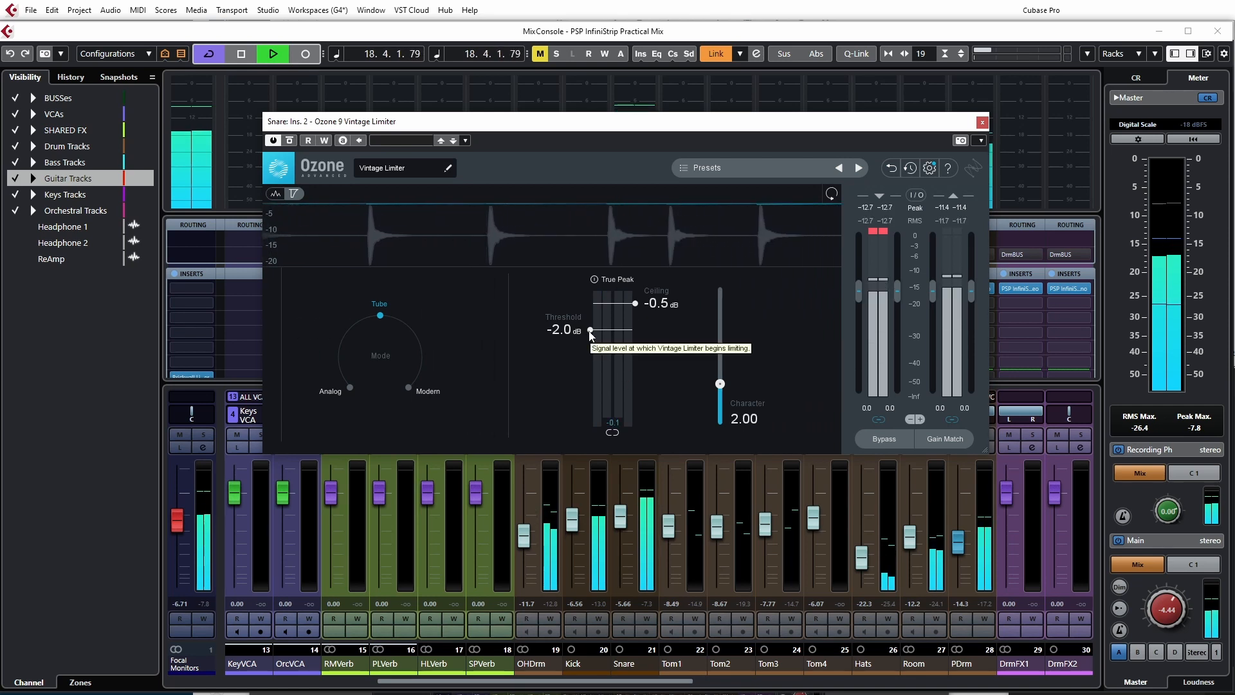
{"action": "left_click_drag", "start_coordinate": [589, 333], "coordinate": [590, 373]}
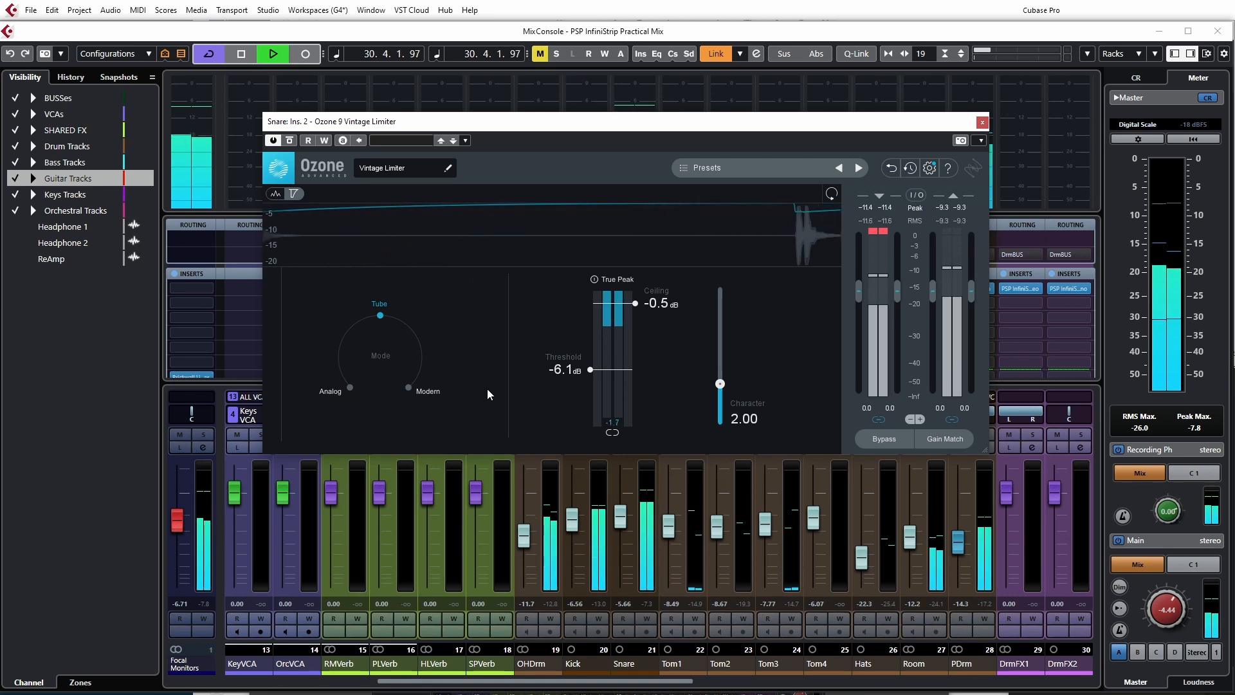
- Switch the Vintage Limiter's mode to Analog and on to Modern during playback, and stop
{"action": "left_click", "coordinate": [349, 388]}
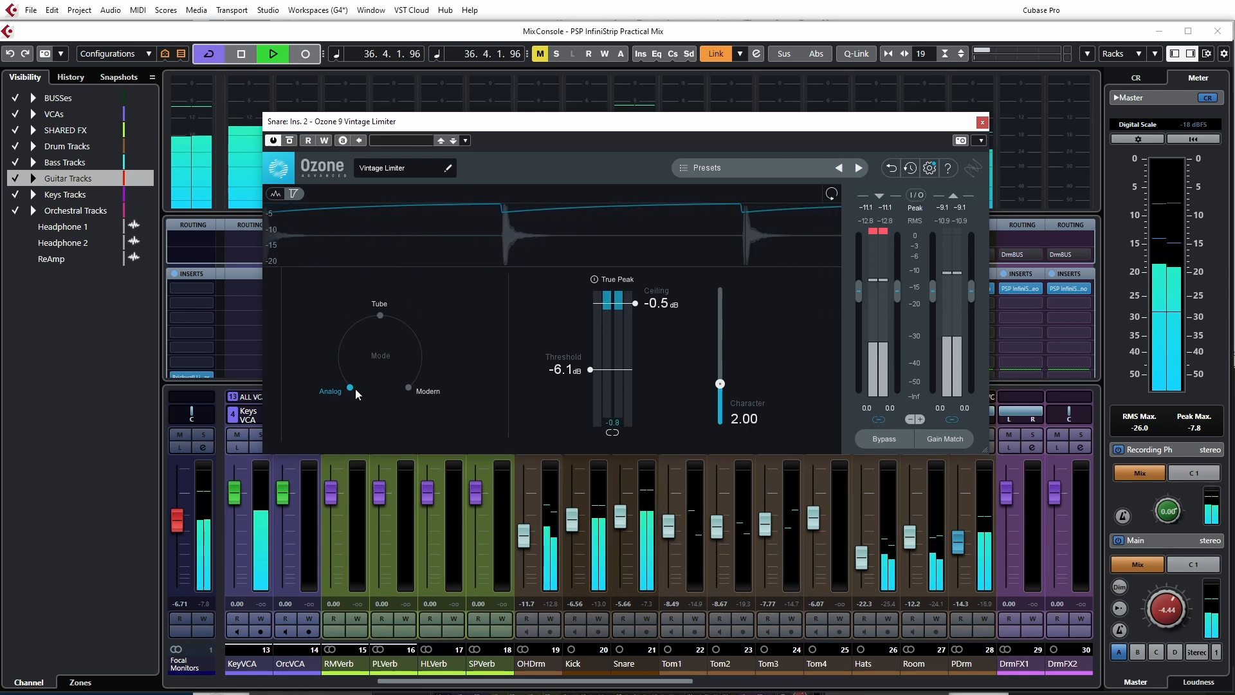
{"action": "left_click", "coordinate": [408, 387]}
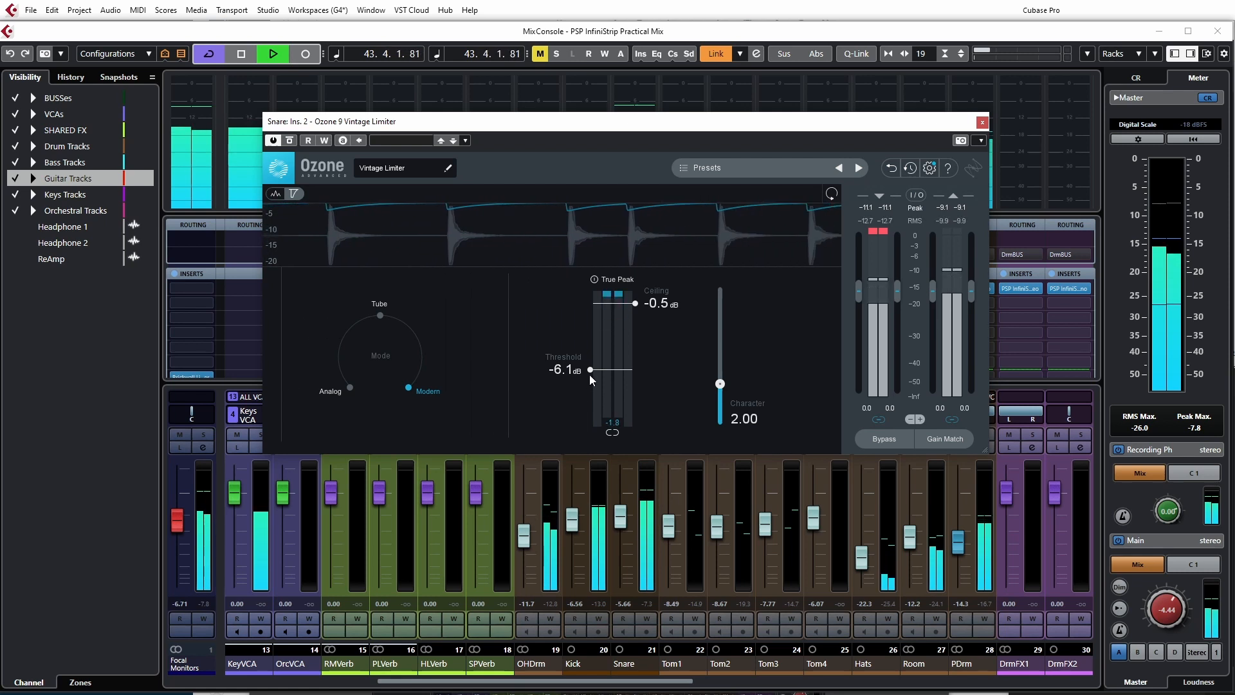
{"action": "key", "text": "space"}
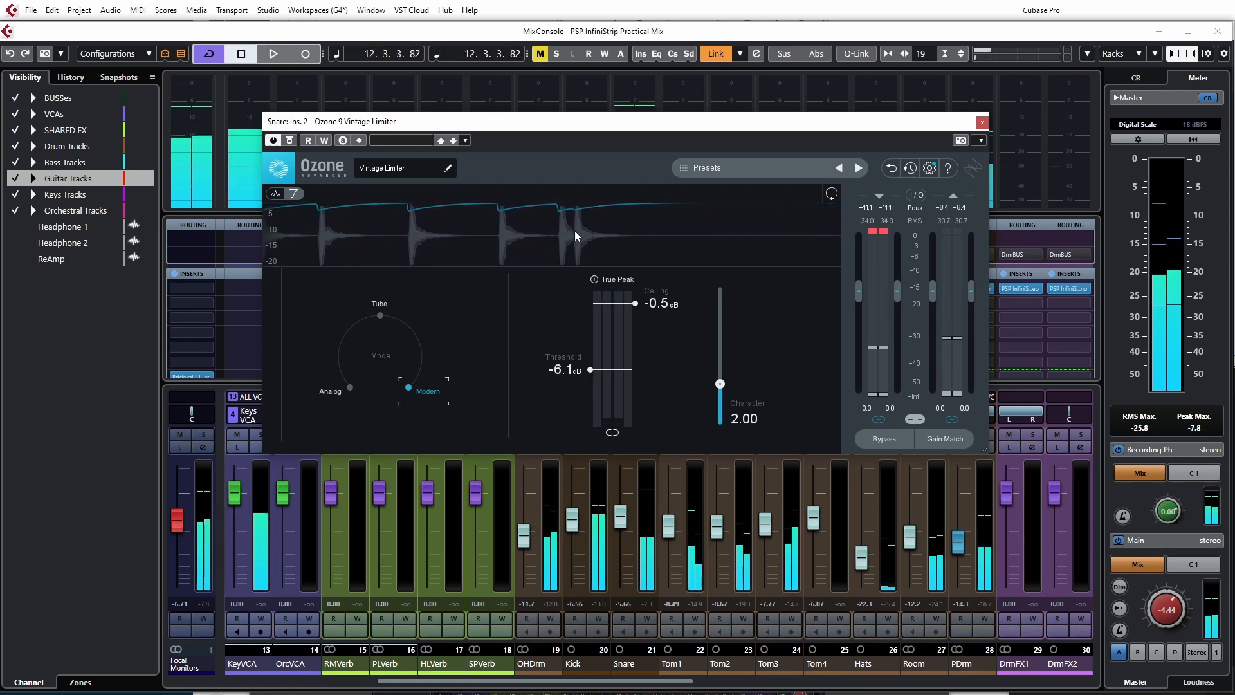